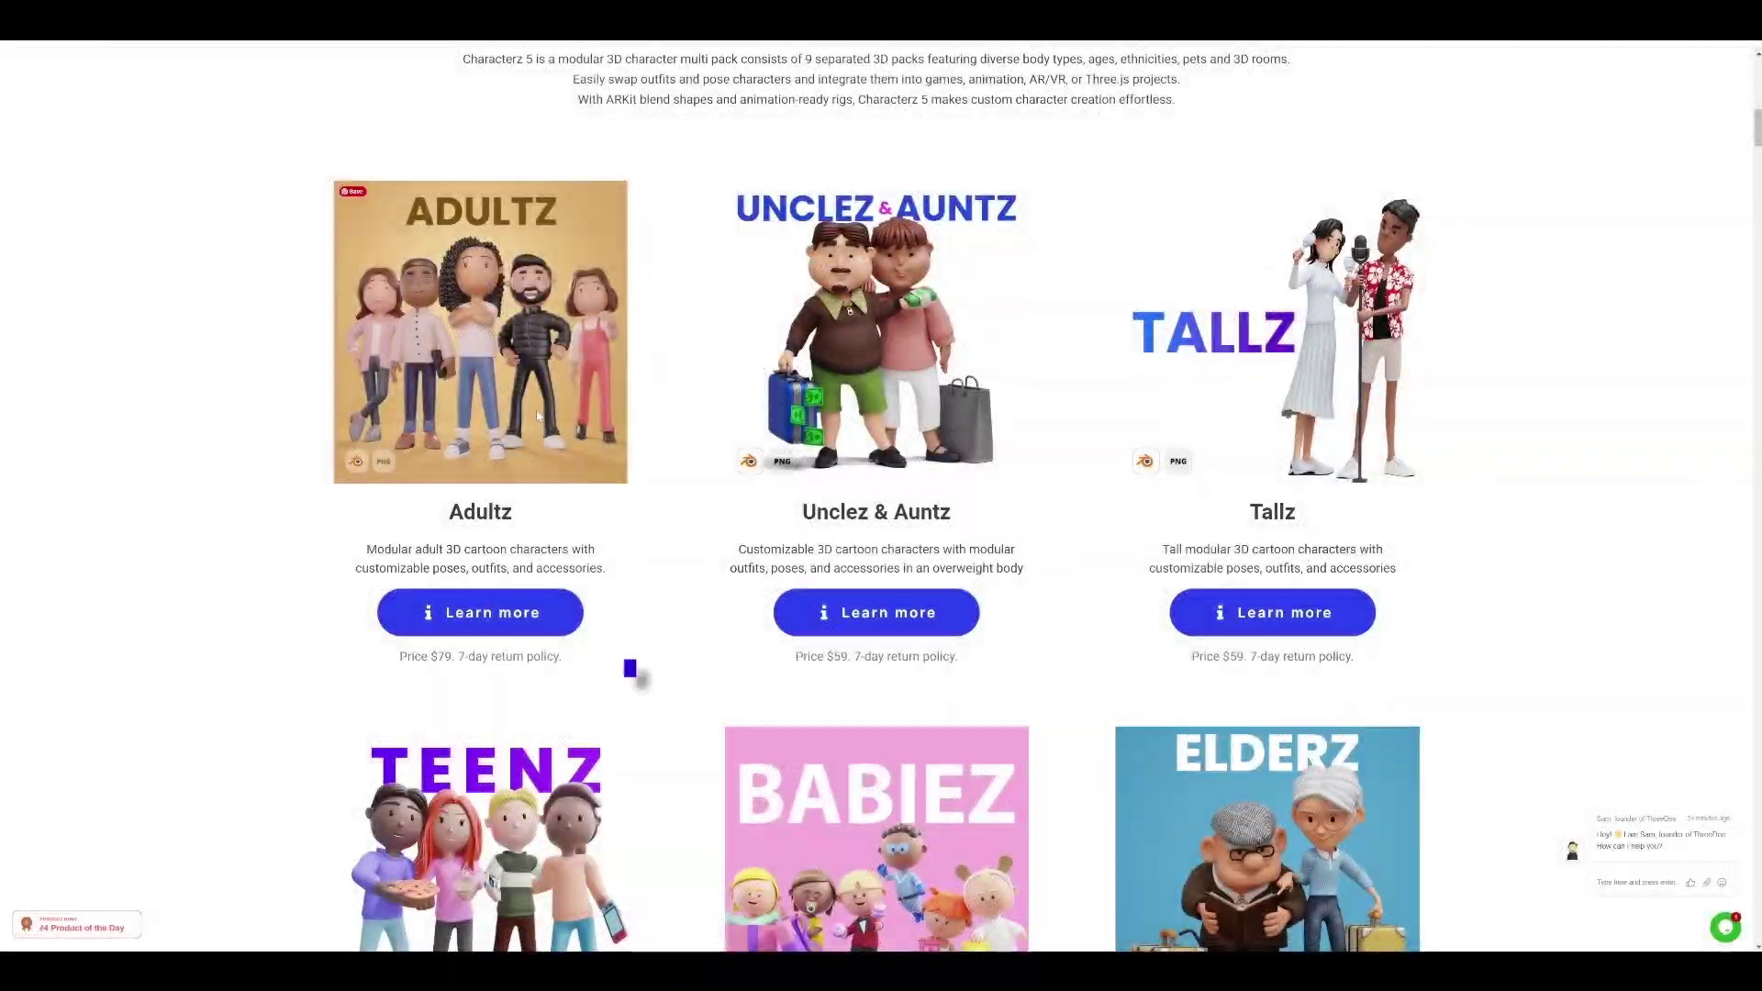
Look over the individual Characterz 5 packs, from Adultz to Roomz, with their descriptions and prices
scroll(935, 570, "down", 2)
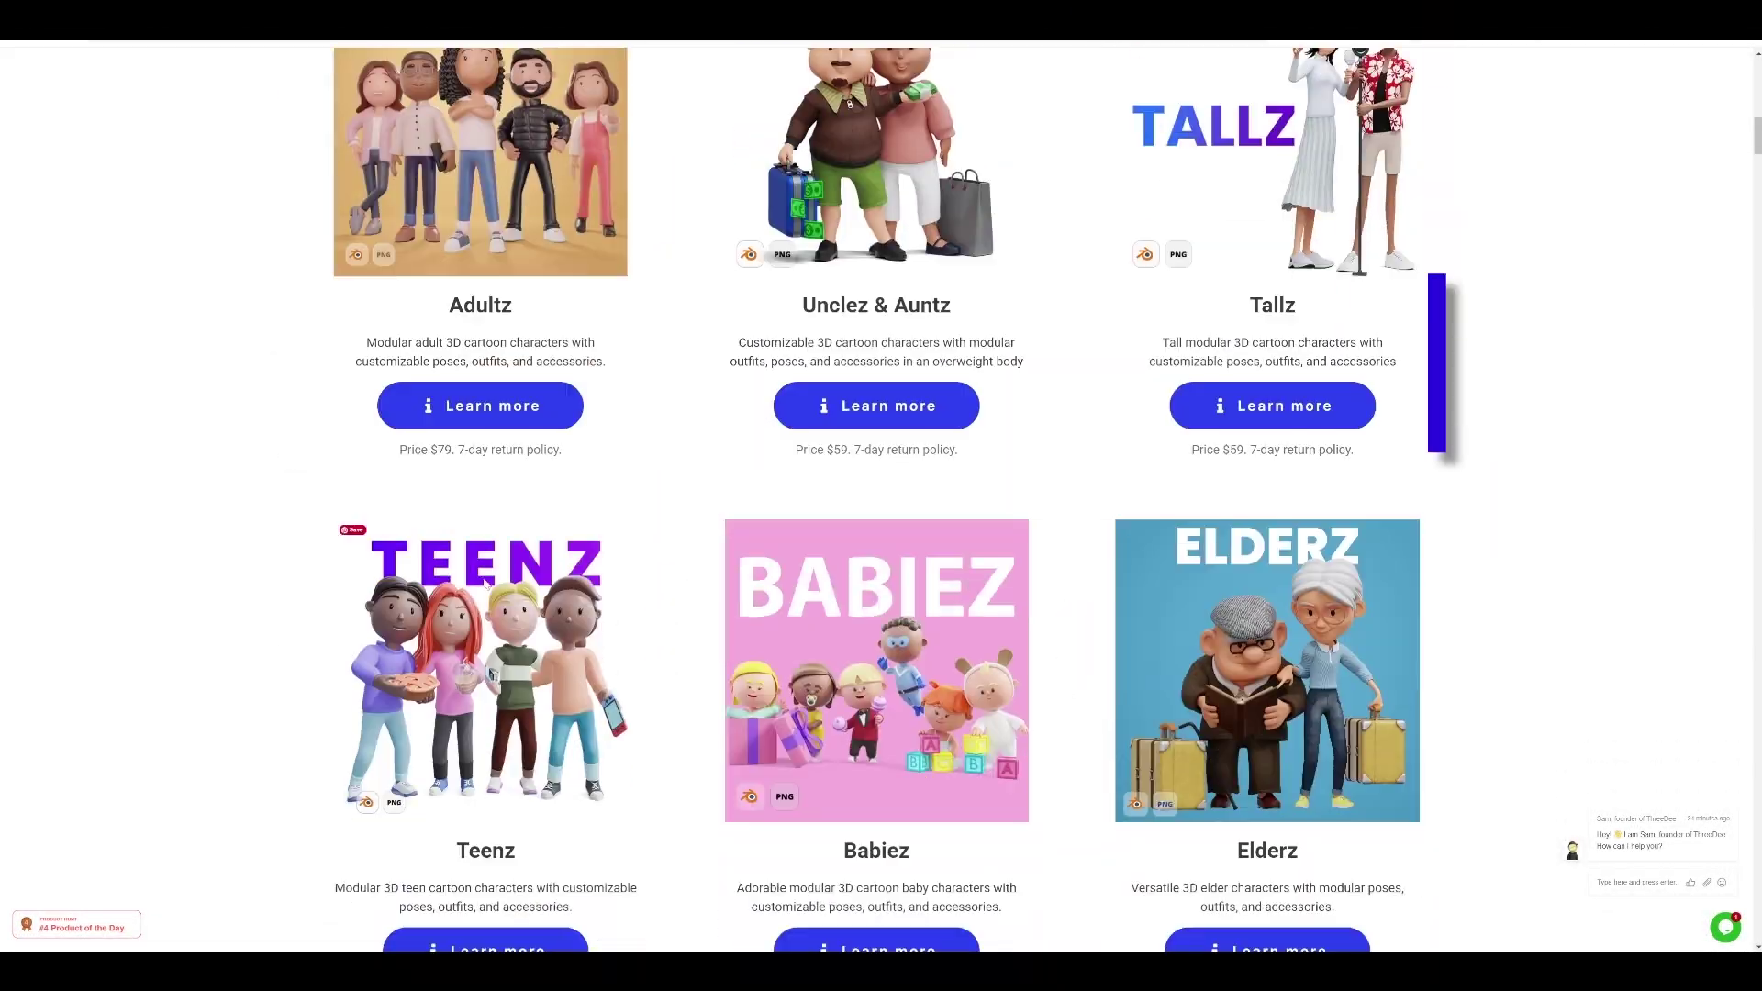
scroll(935, 570, "down", 5)
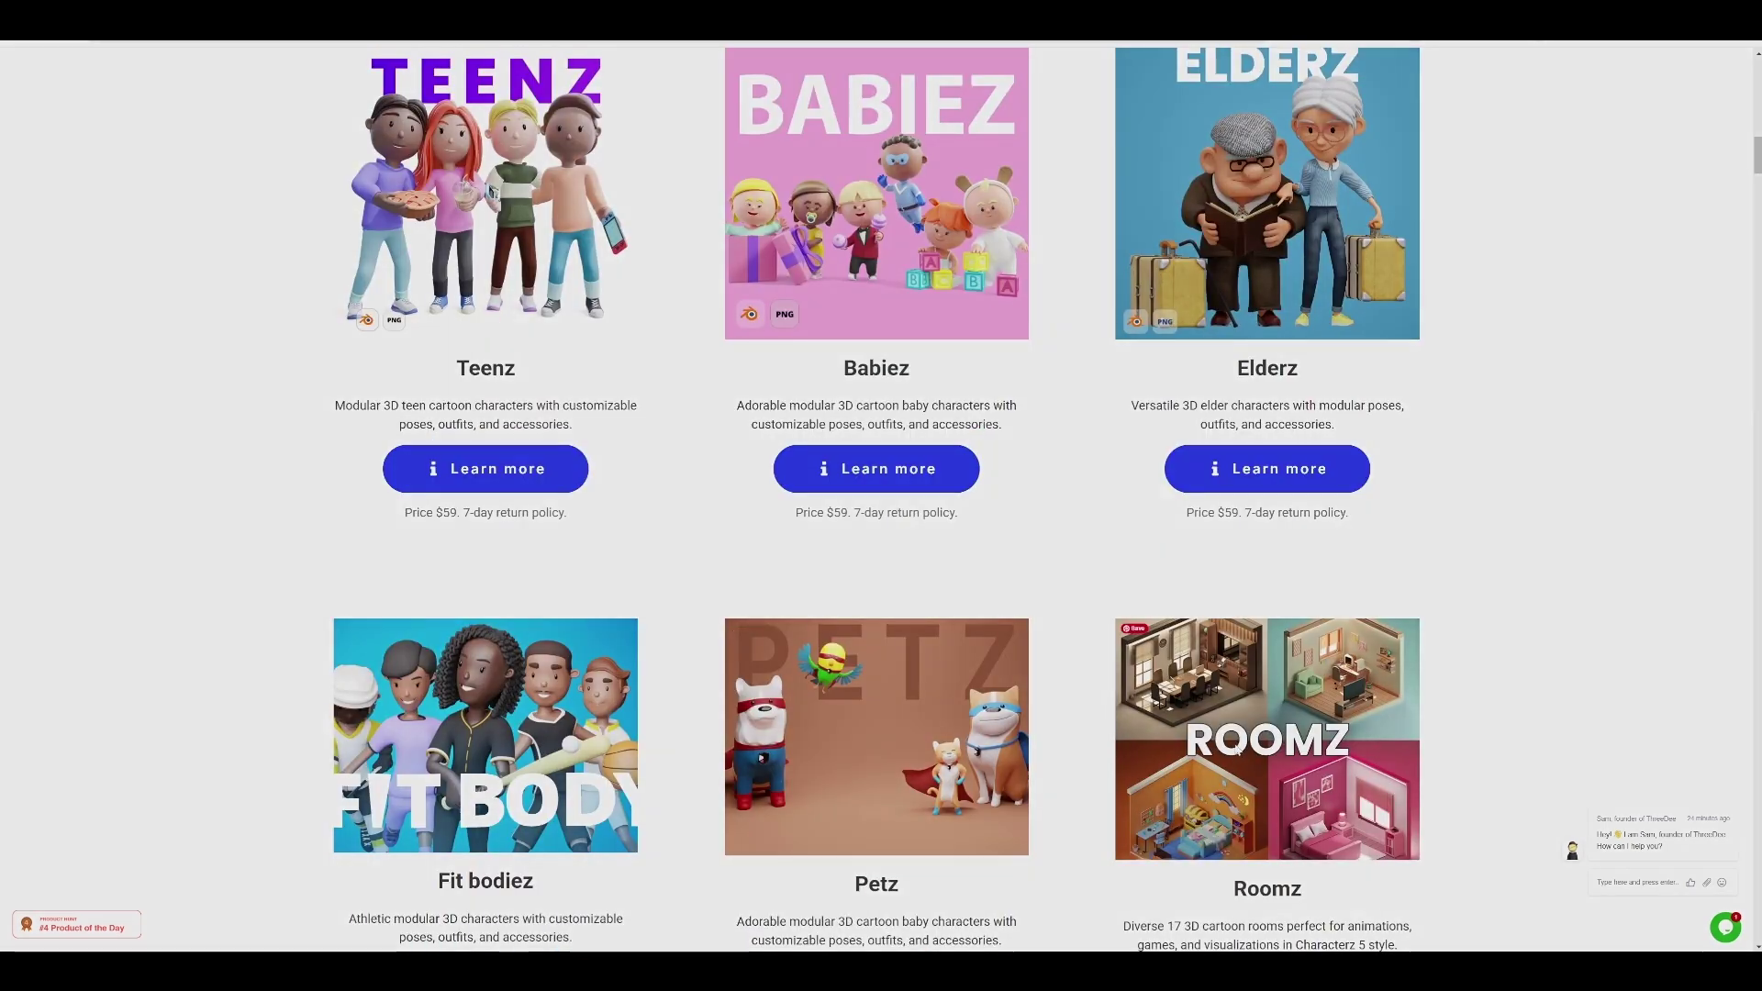
scroll(1041, 747, "up", 7)
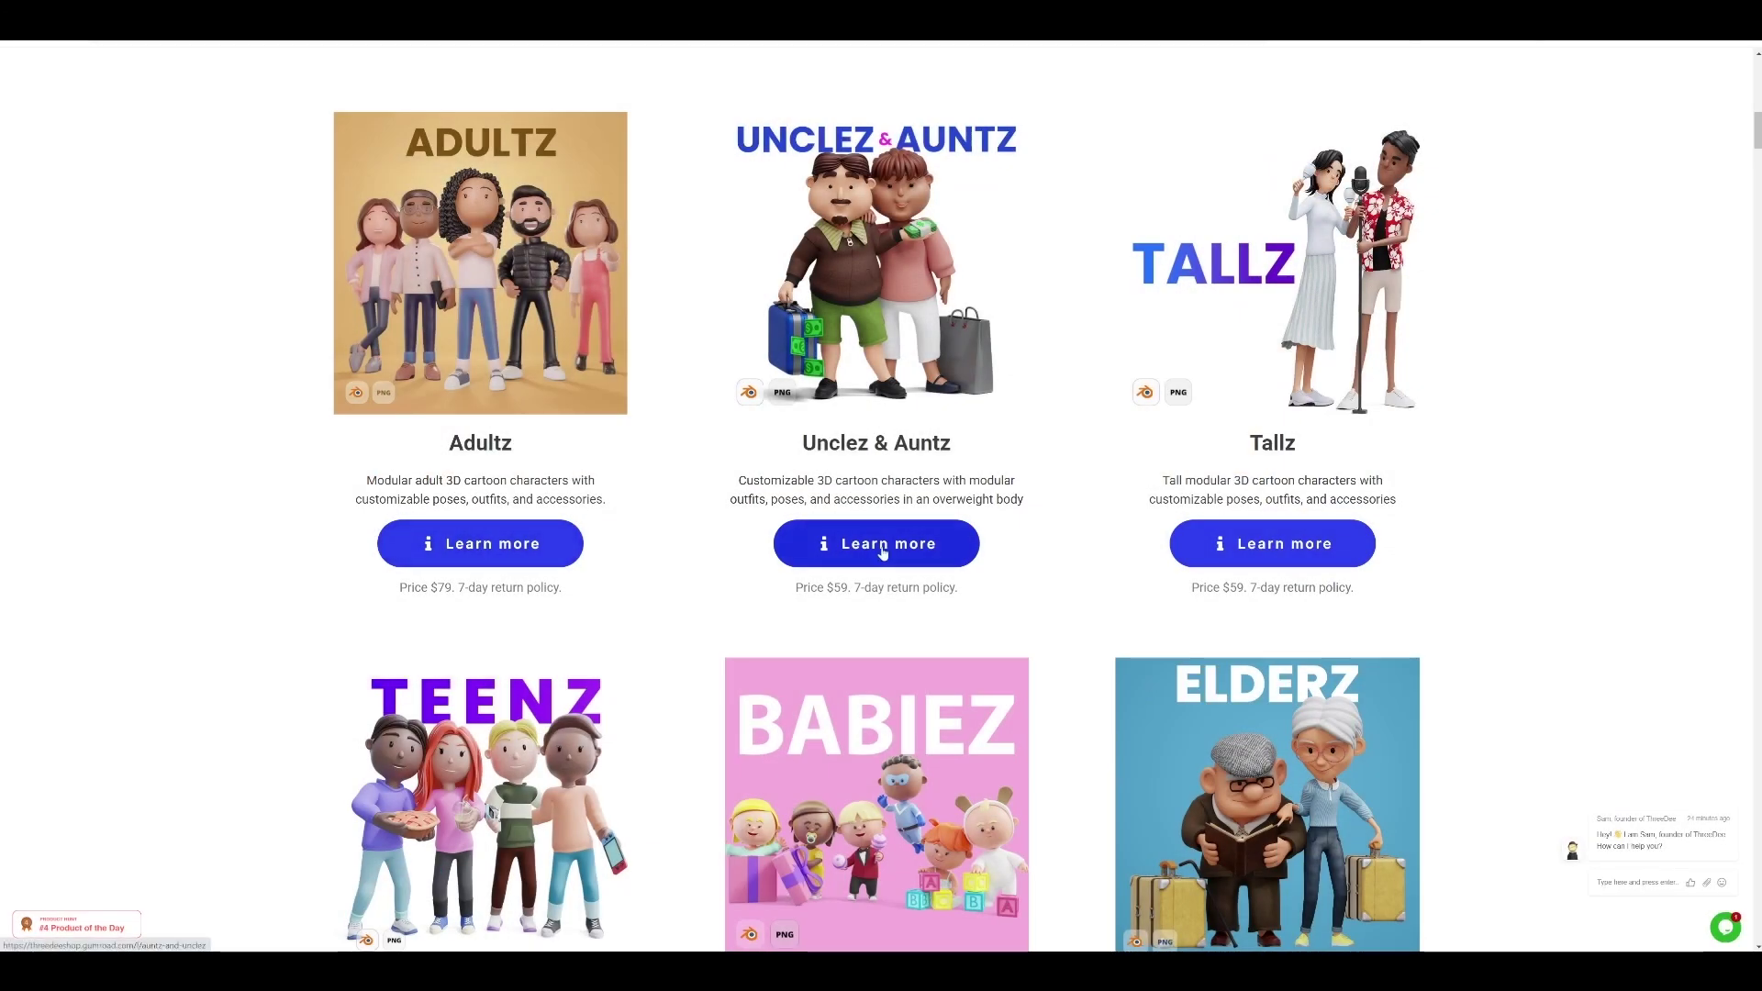
Open the Tallz pack's product page and examine its included contents, male and female modular assets, poses and Blender source files
left_click(1221, 545)
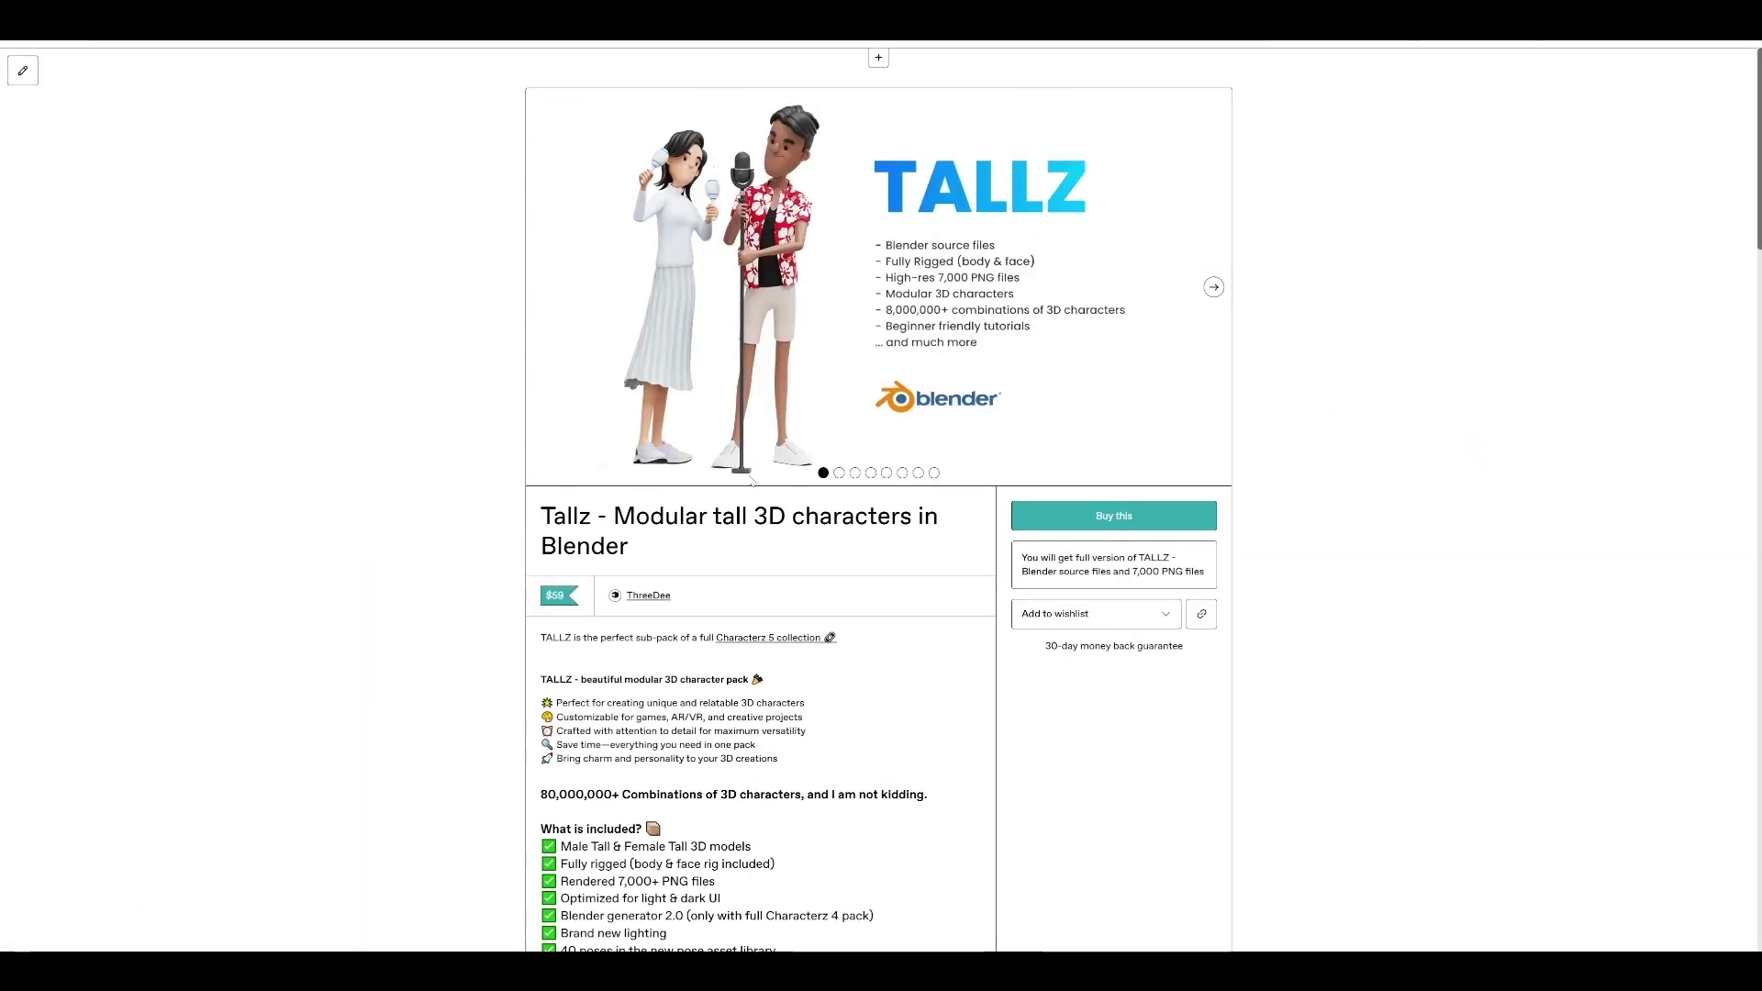
scroll(389, 439, "down", 1)
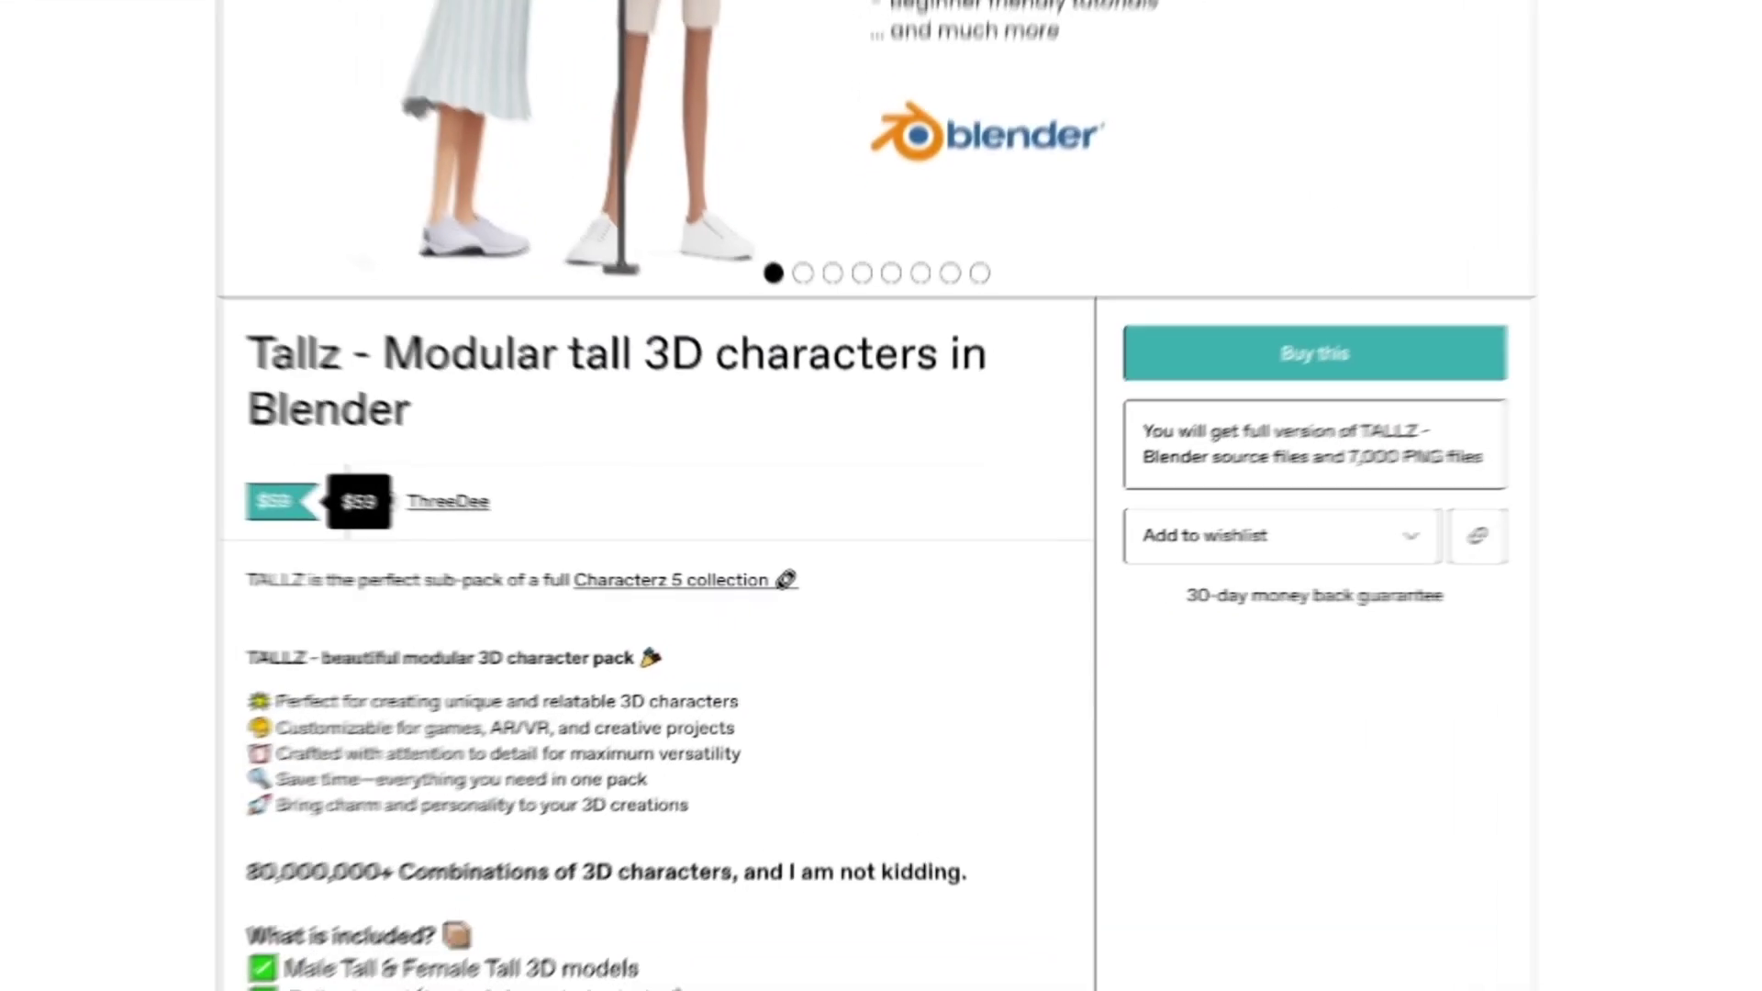
scroll(225, 507, "down", 5)
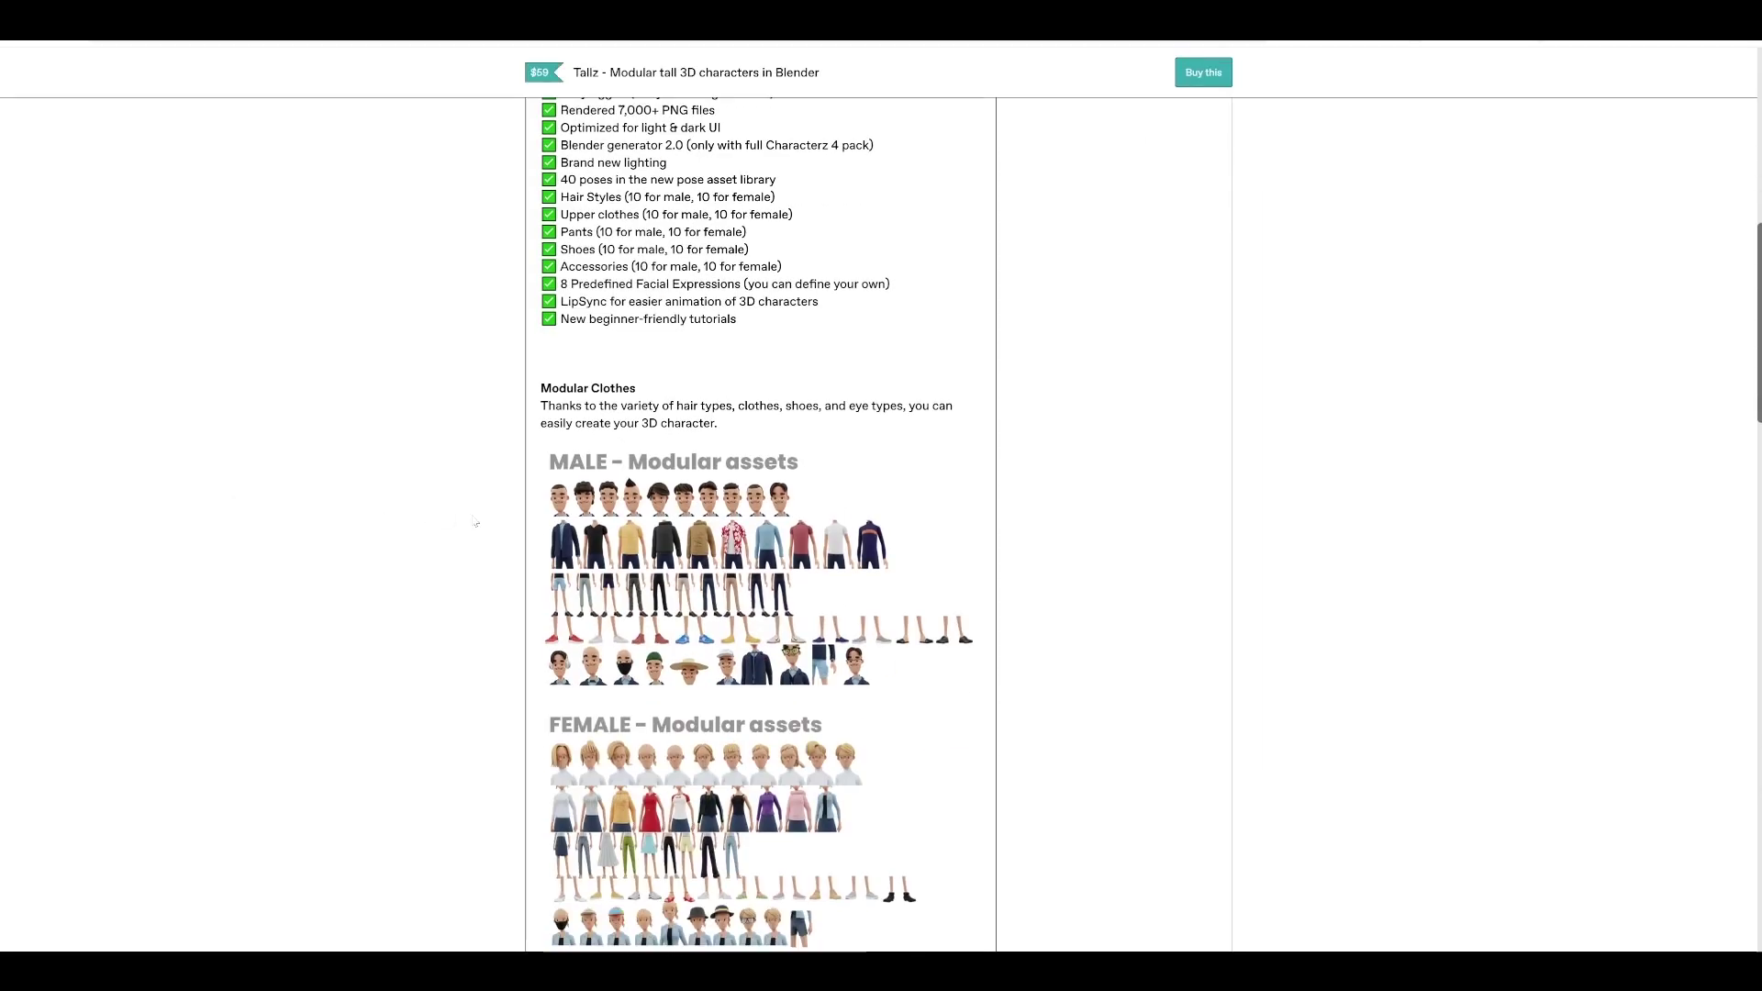
scroll(486, 519, "down", 3)
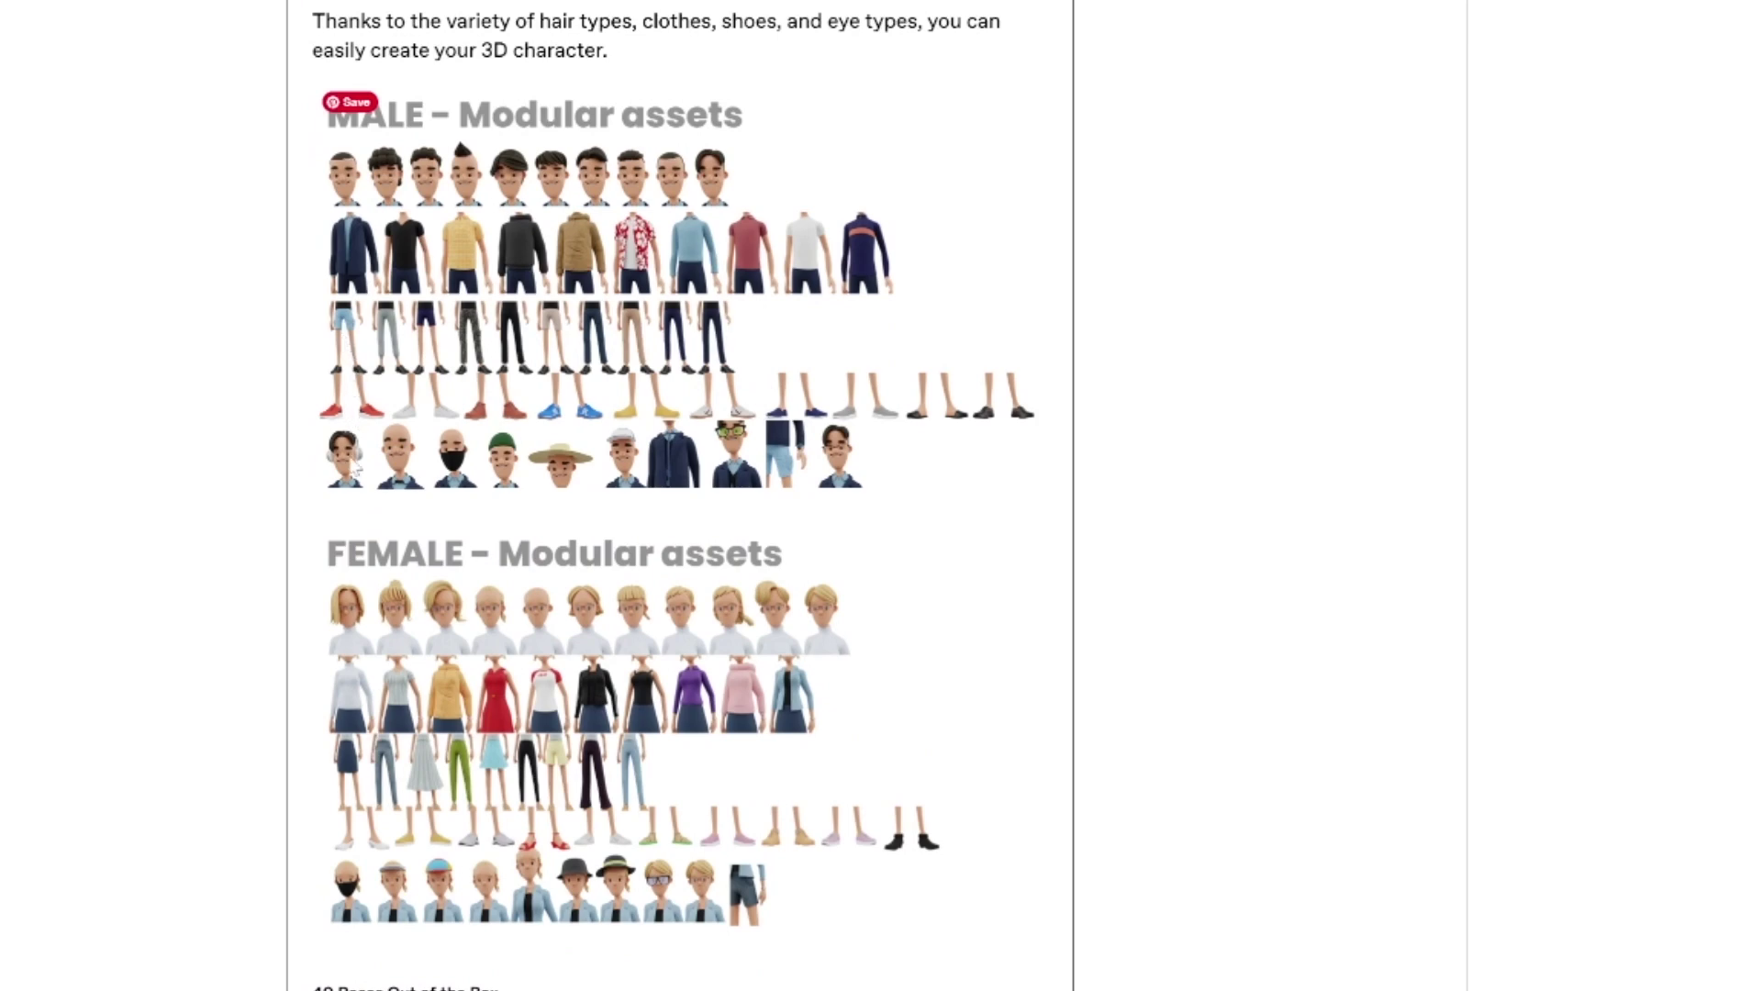
scroll(679, 642, "down", 7)
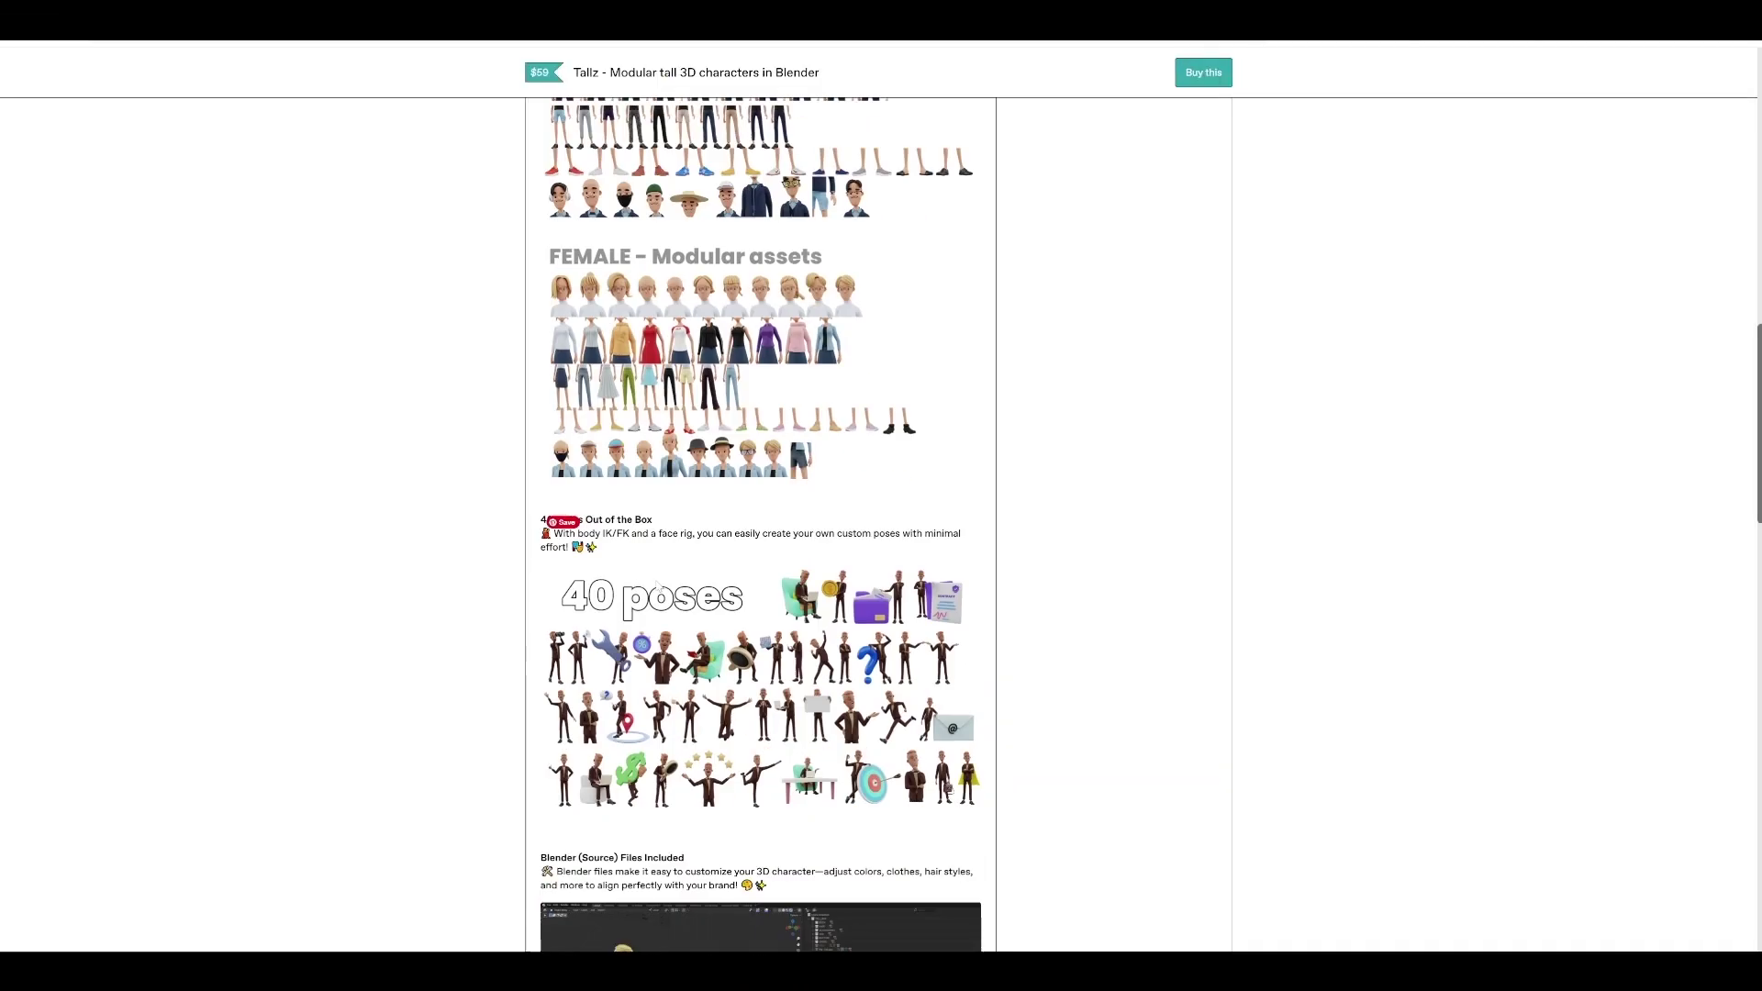
scroll(829, 521, "down", 2)
scroll(817, 532, "up", 3)
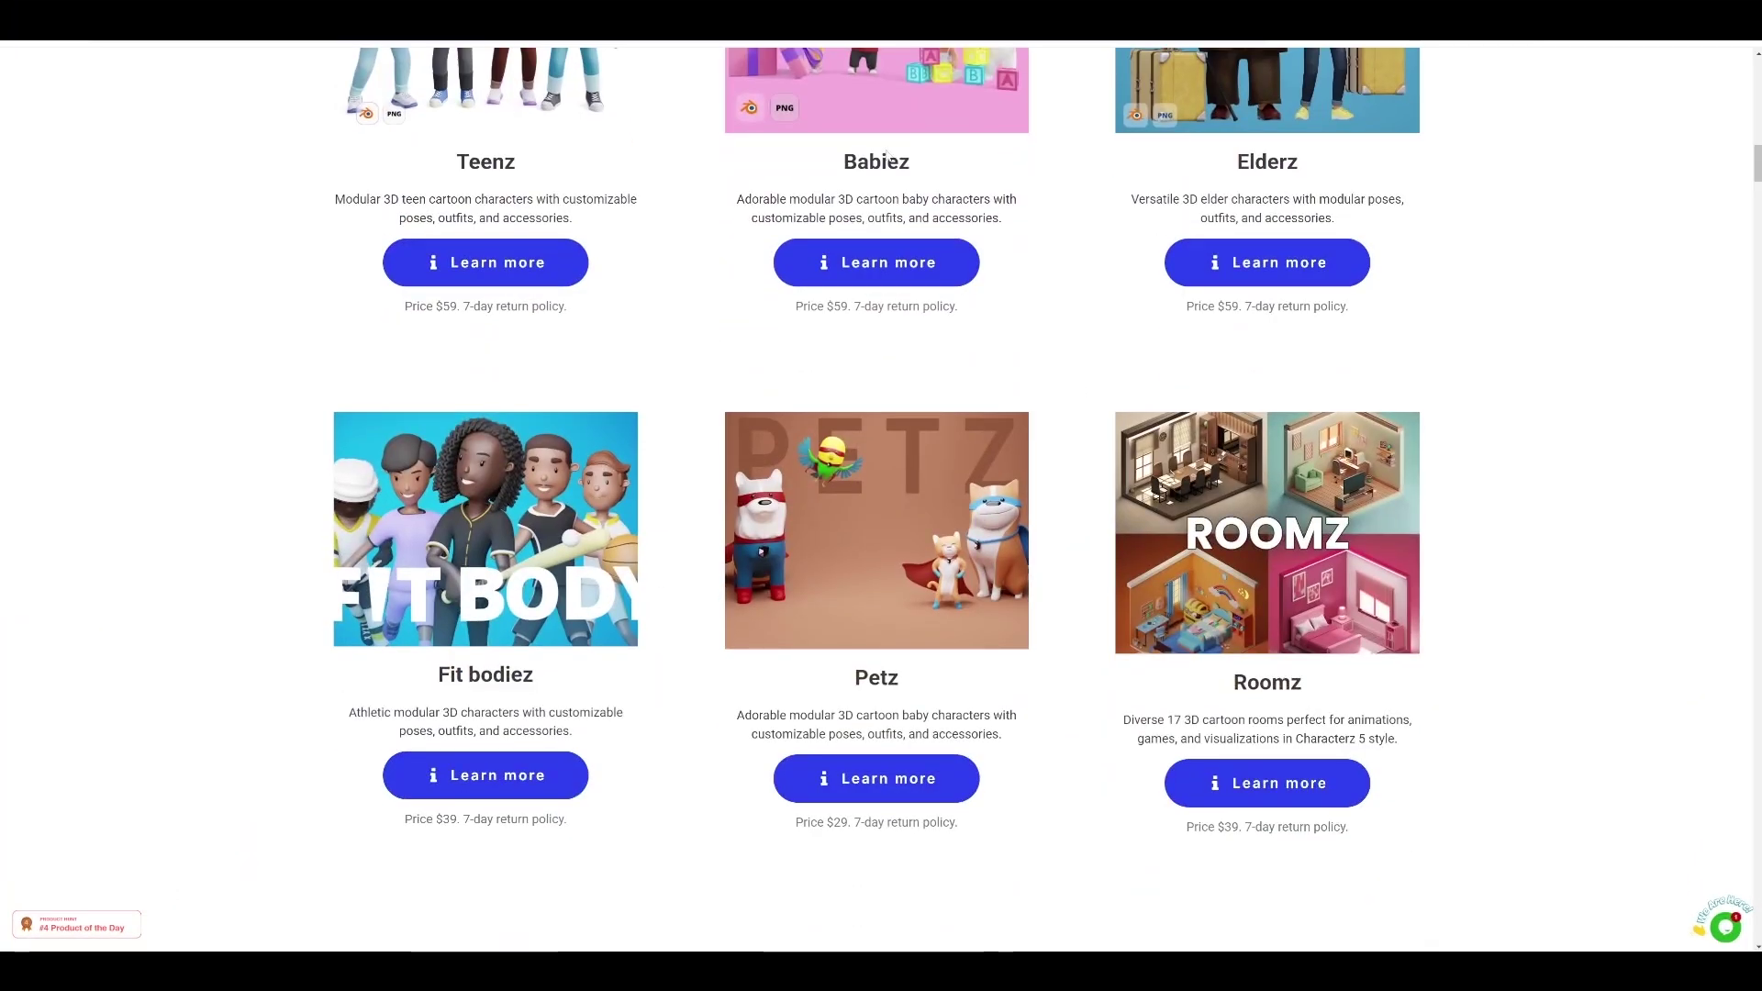
scroll(1221, 453, "down", 2)
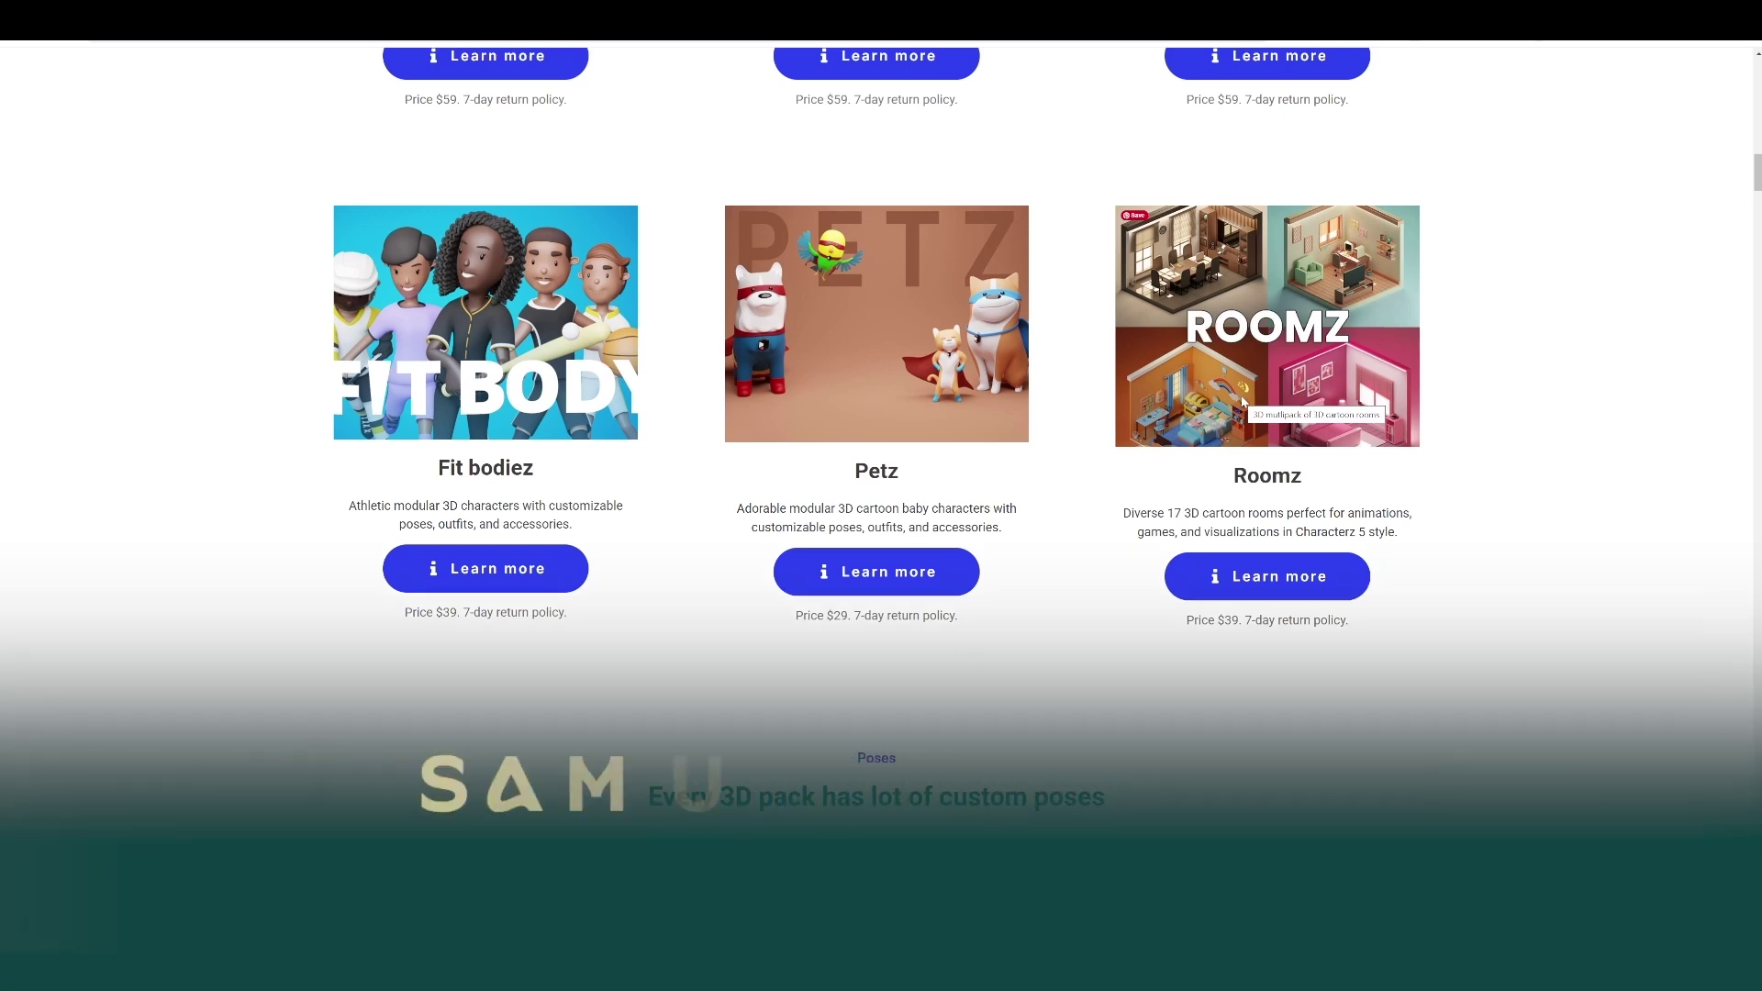
Examine the Fit bodiez, Petz and Roomz packs and the custom pose overviews for each character pack
scroll(1207, 404, "down", 5)
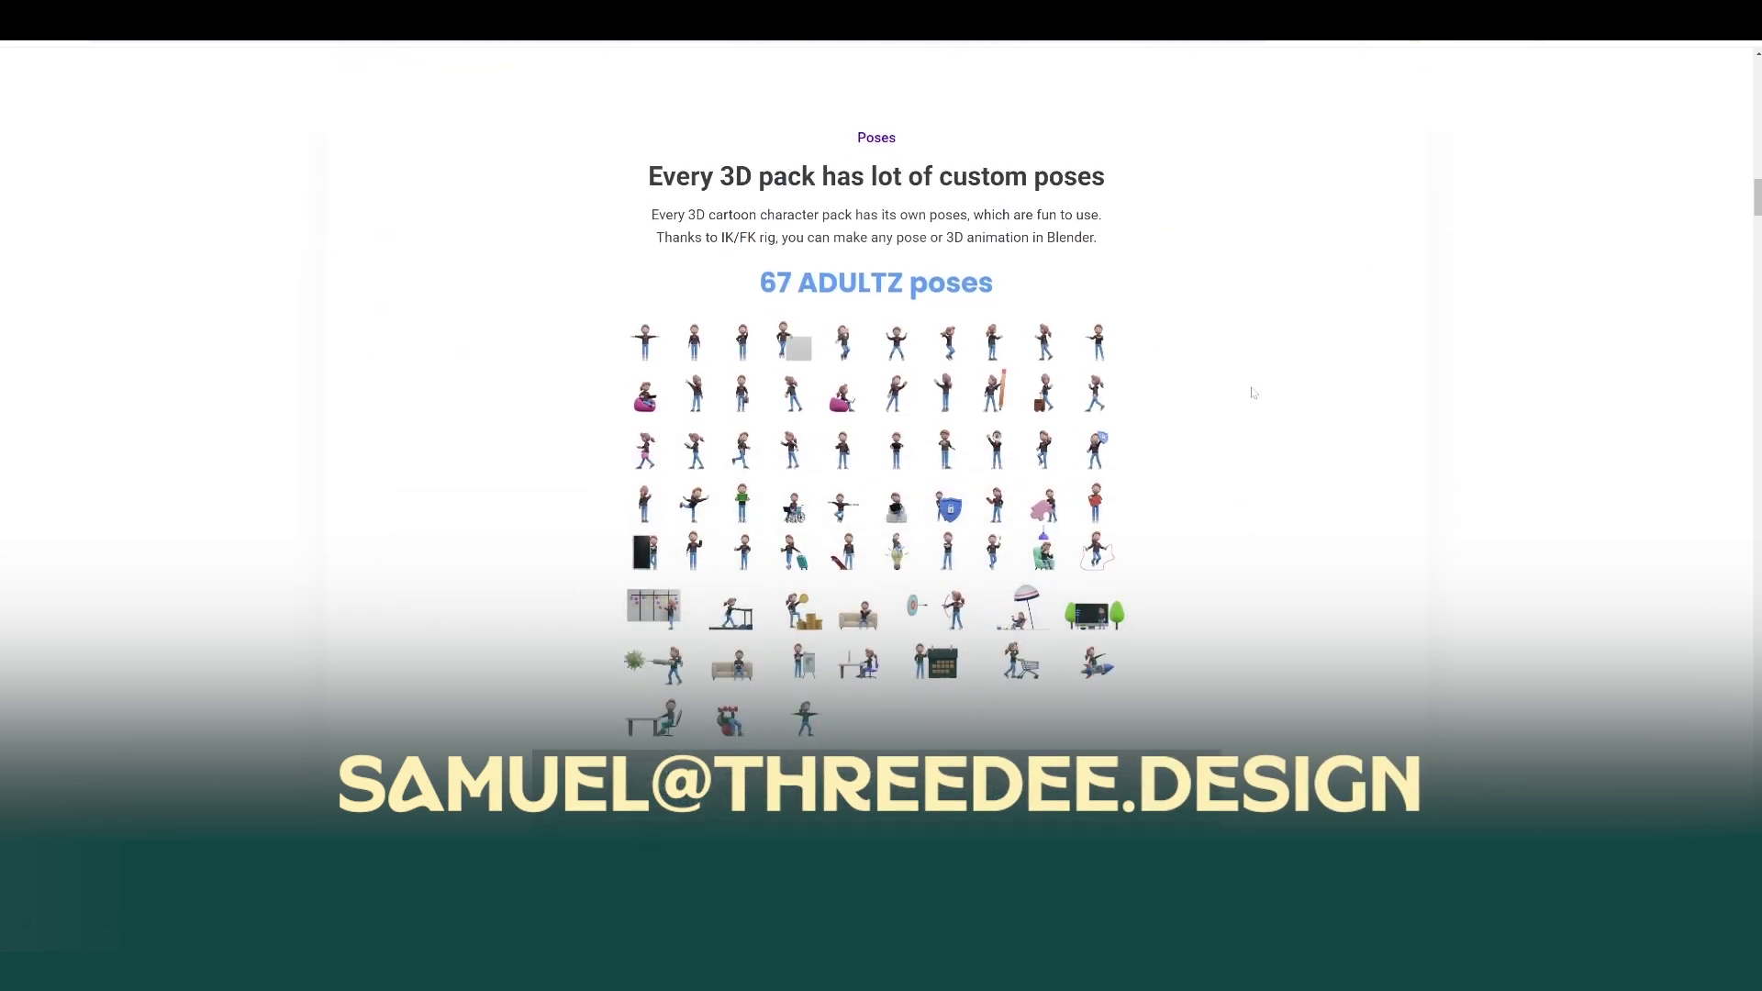
scroll(1253, 393, "down", 1)
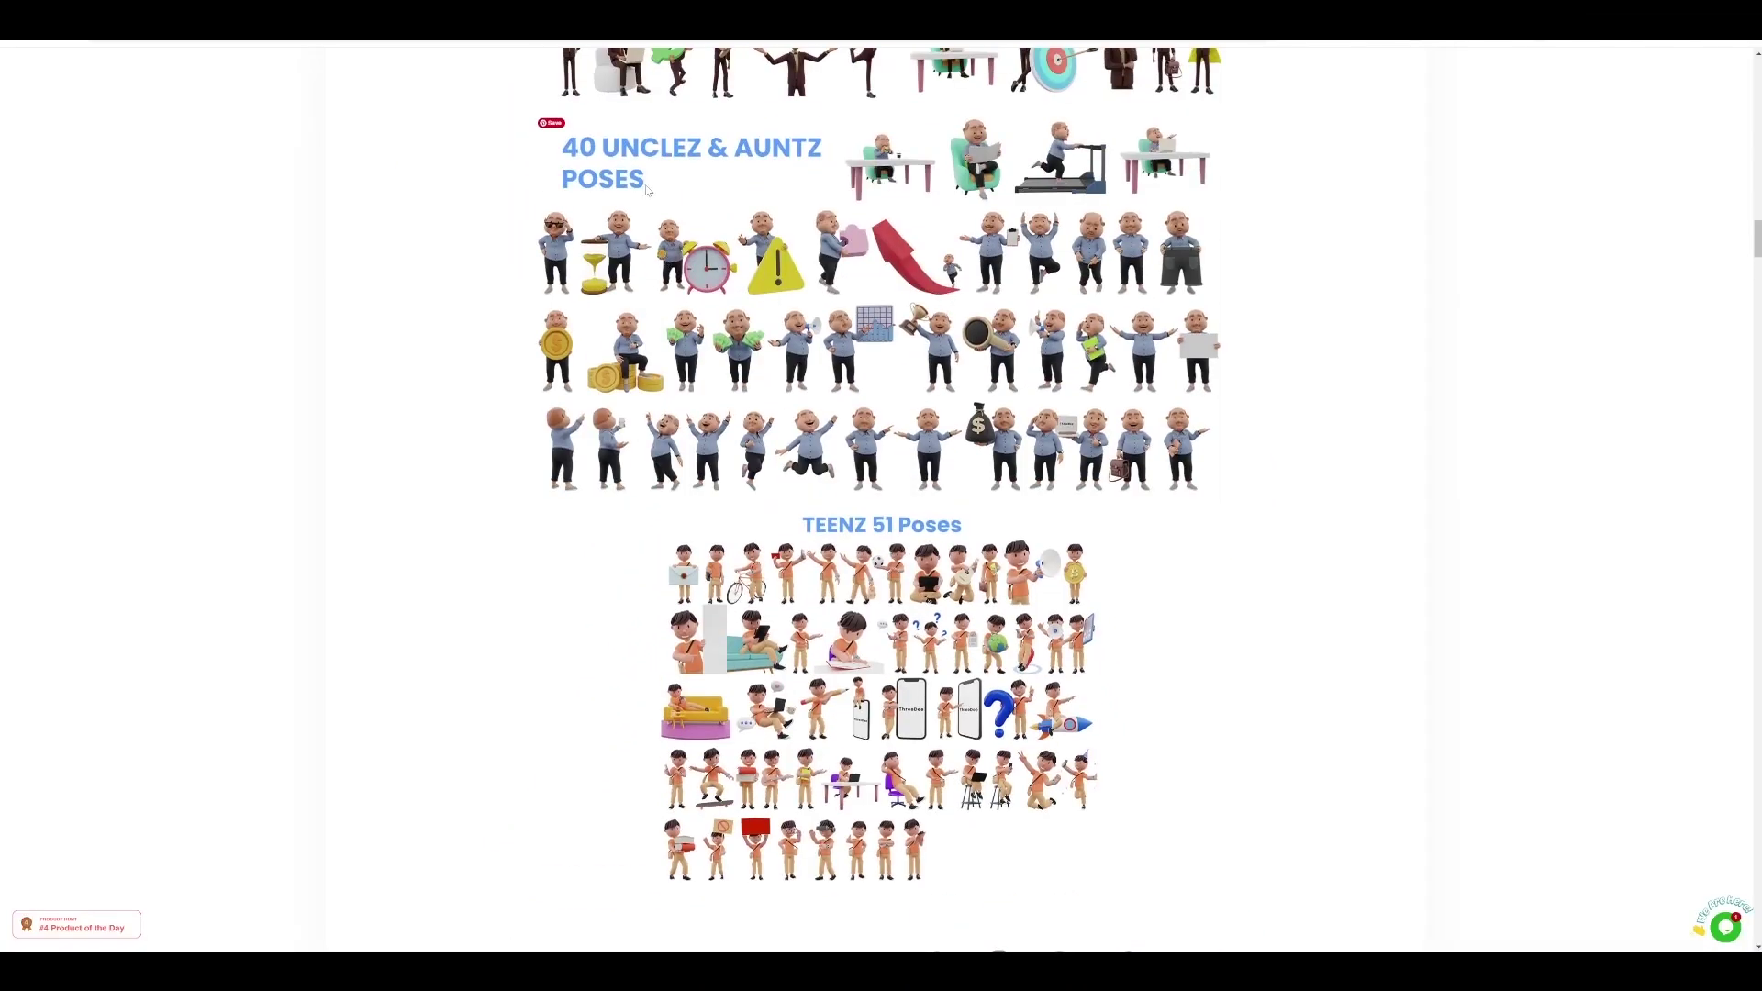
scroll(675, 451, "down", 6)
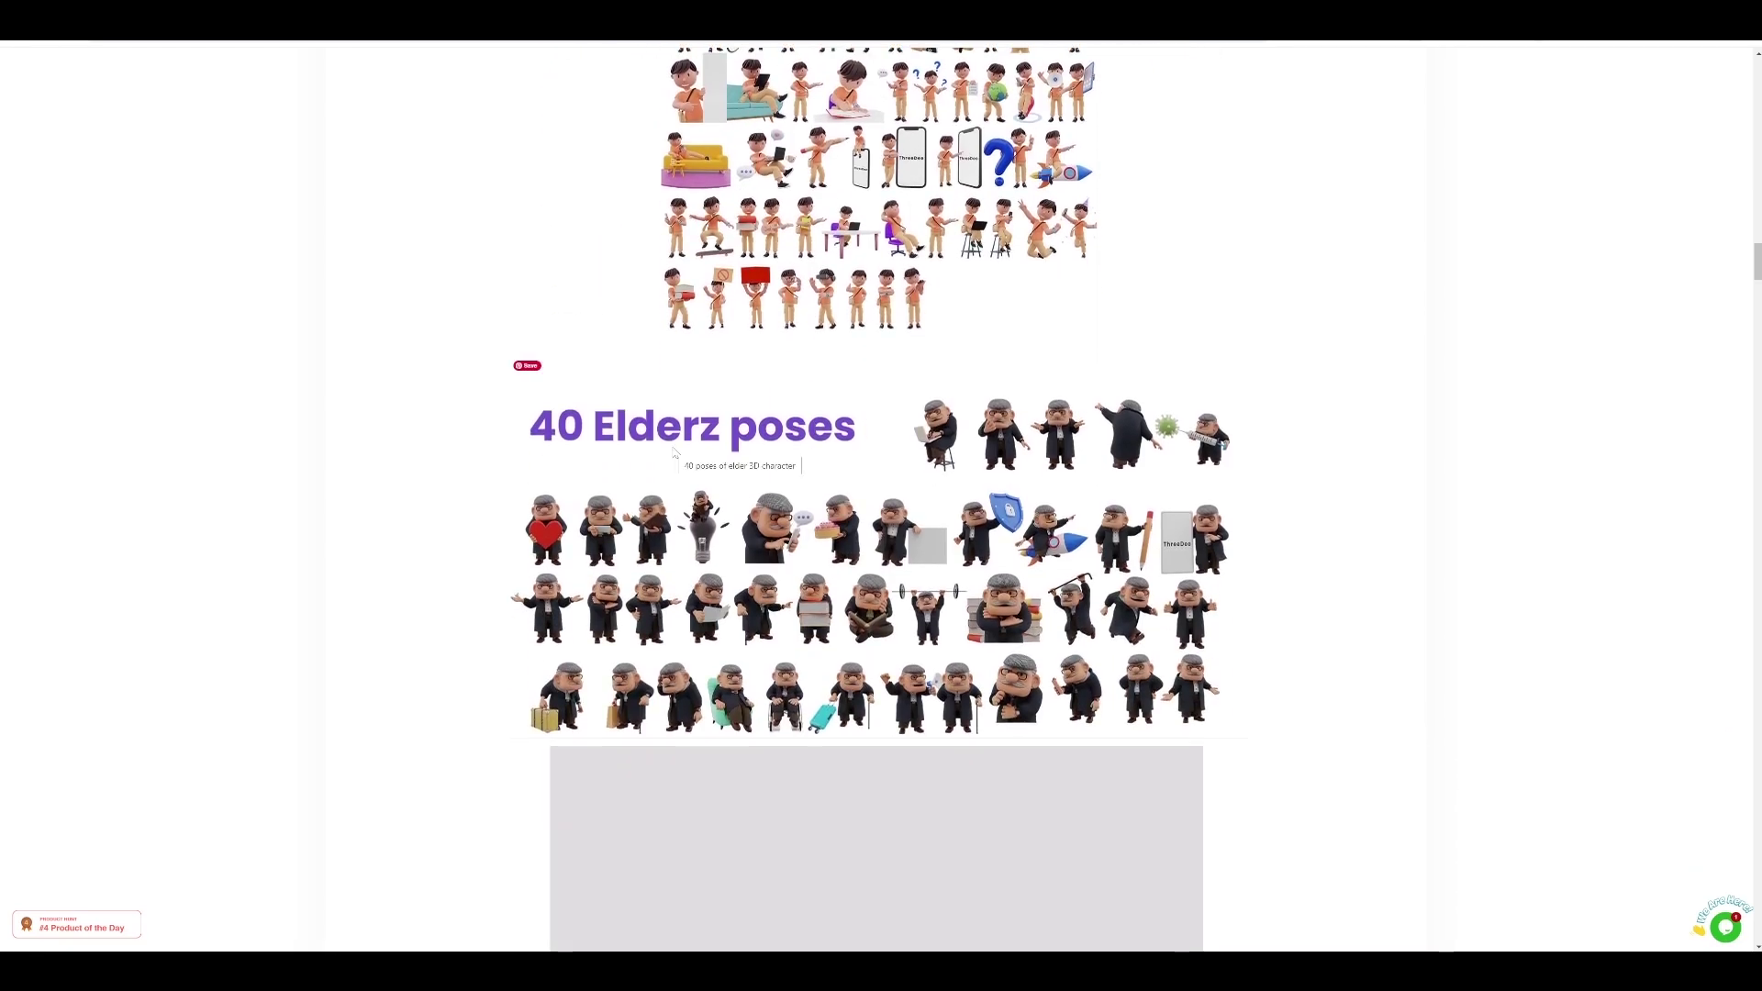
scroll(674, 452, "down", 6)
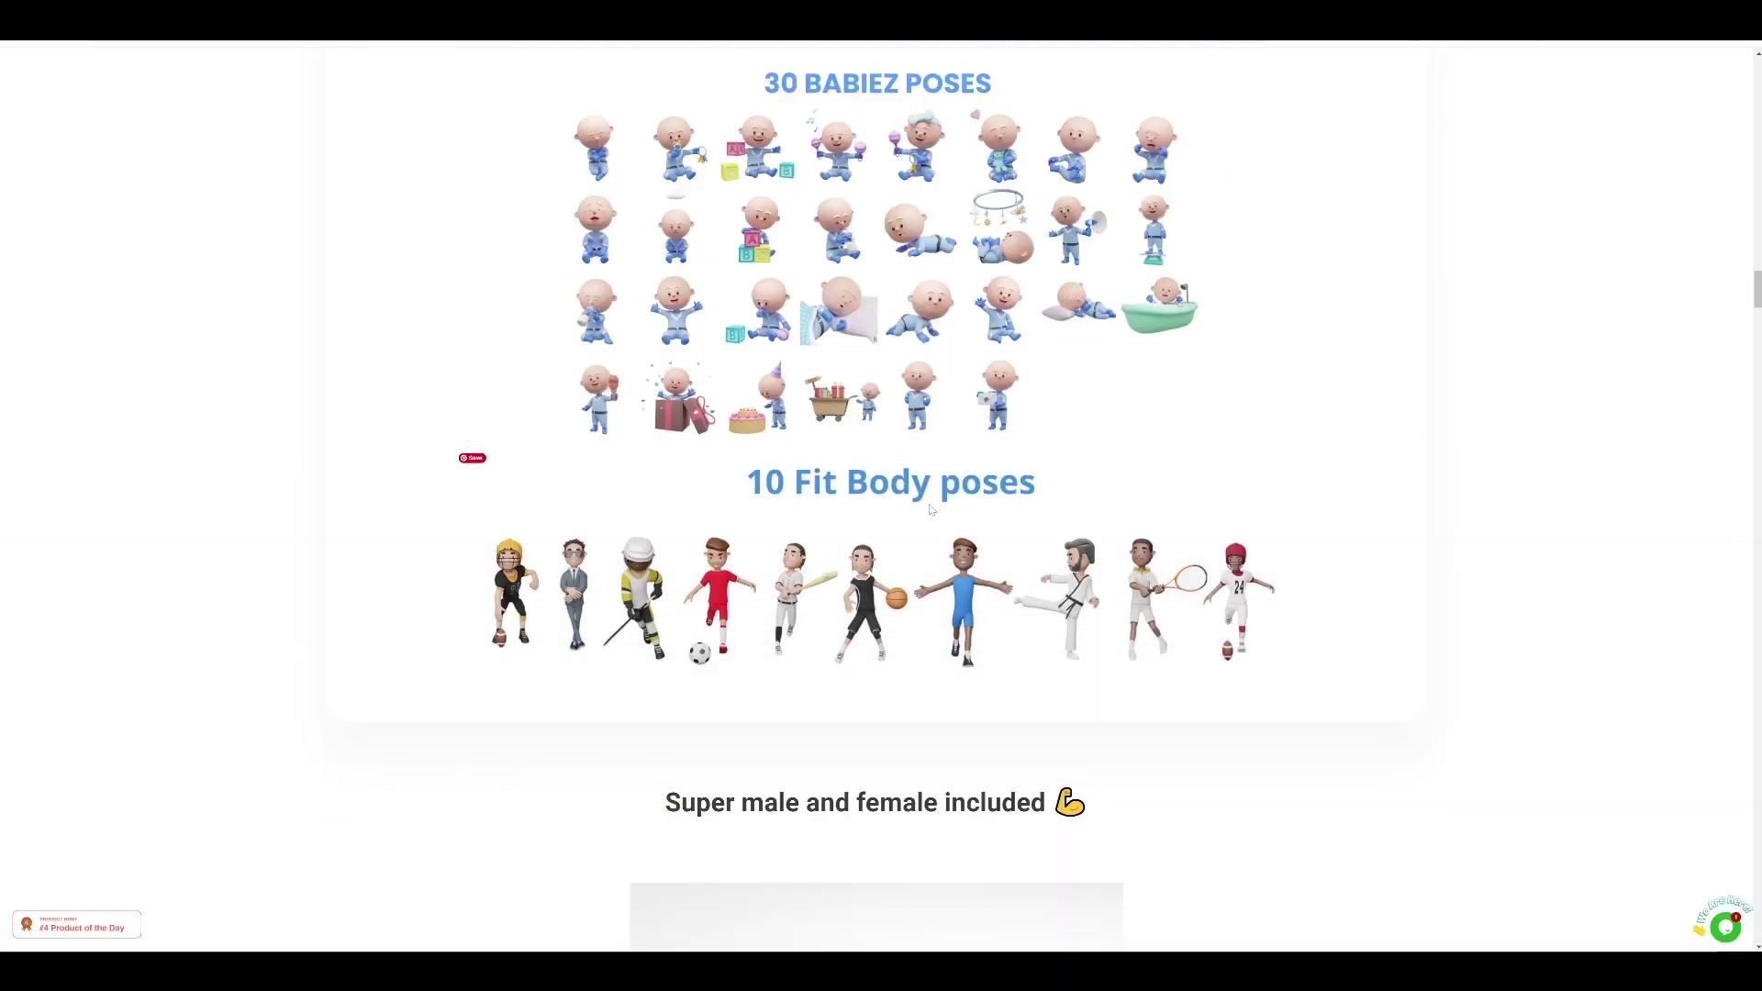
Review the feature sections on Blender source files, modular packs, 3D Character generator 2.0, and mesh and quad topology
scroll(982, 582, "down", 10)
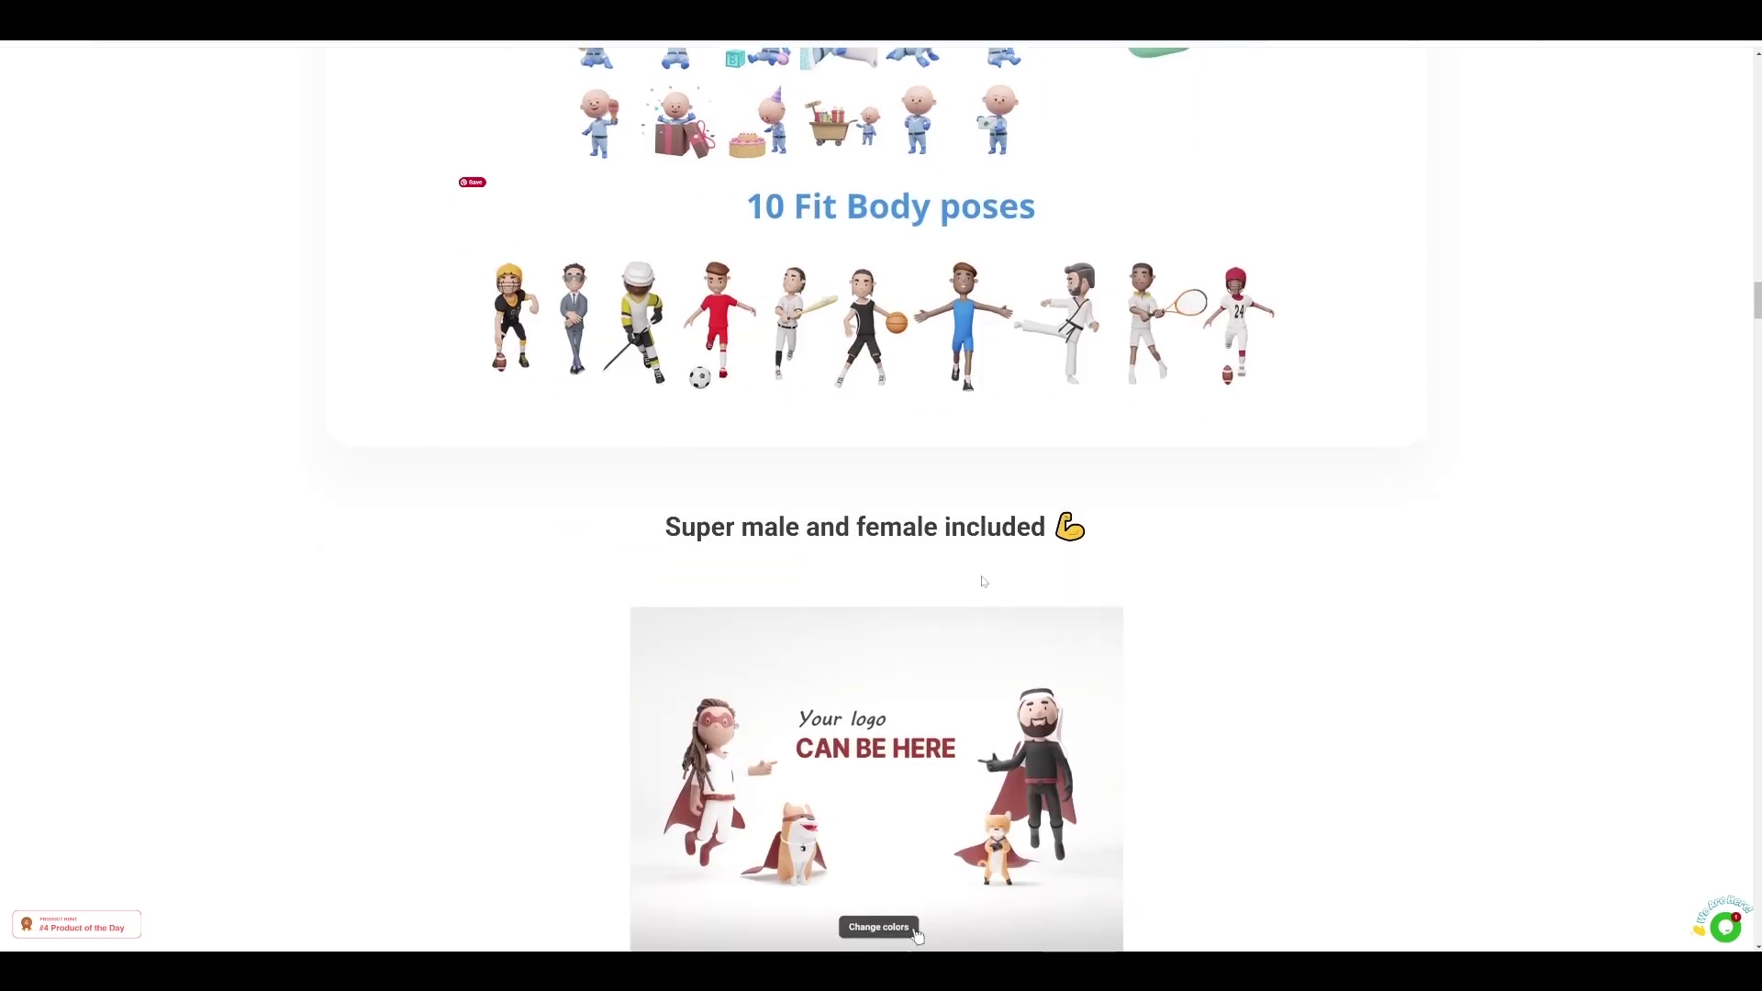
scroll(982, 580, "down", 4)
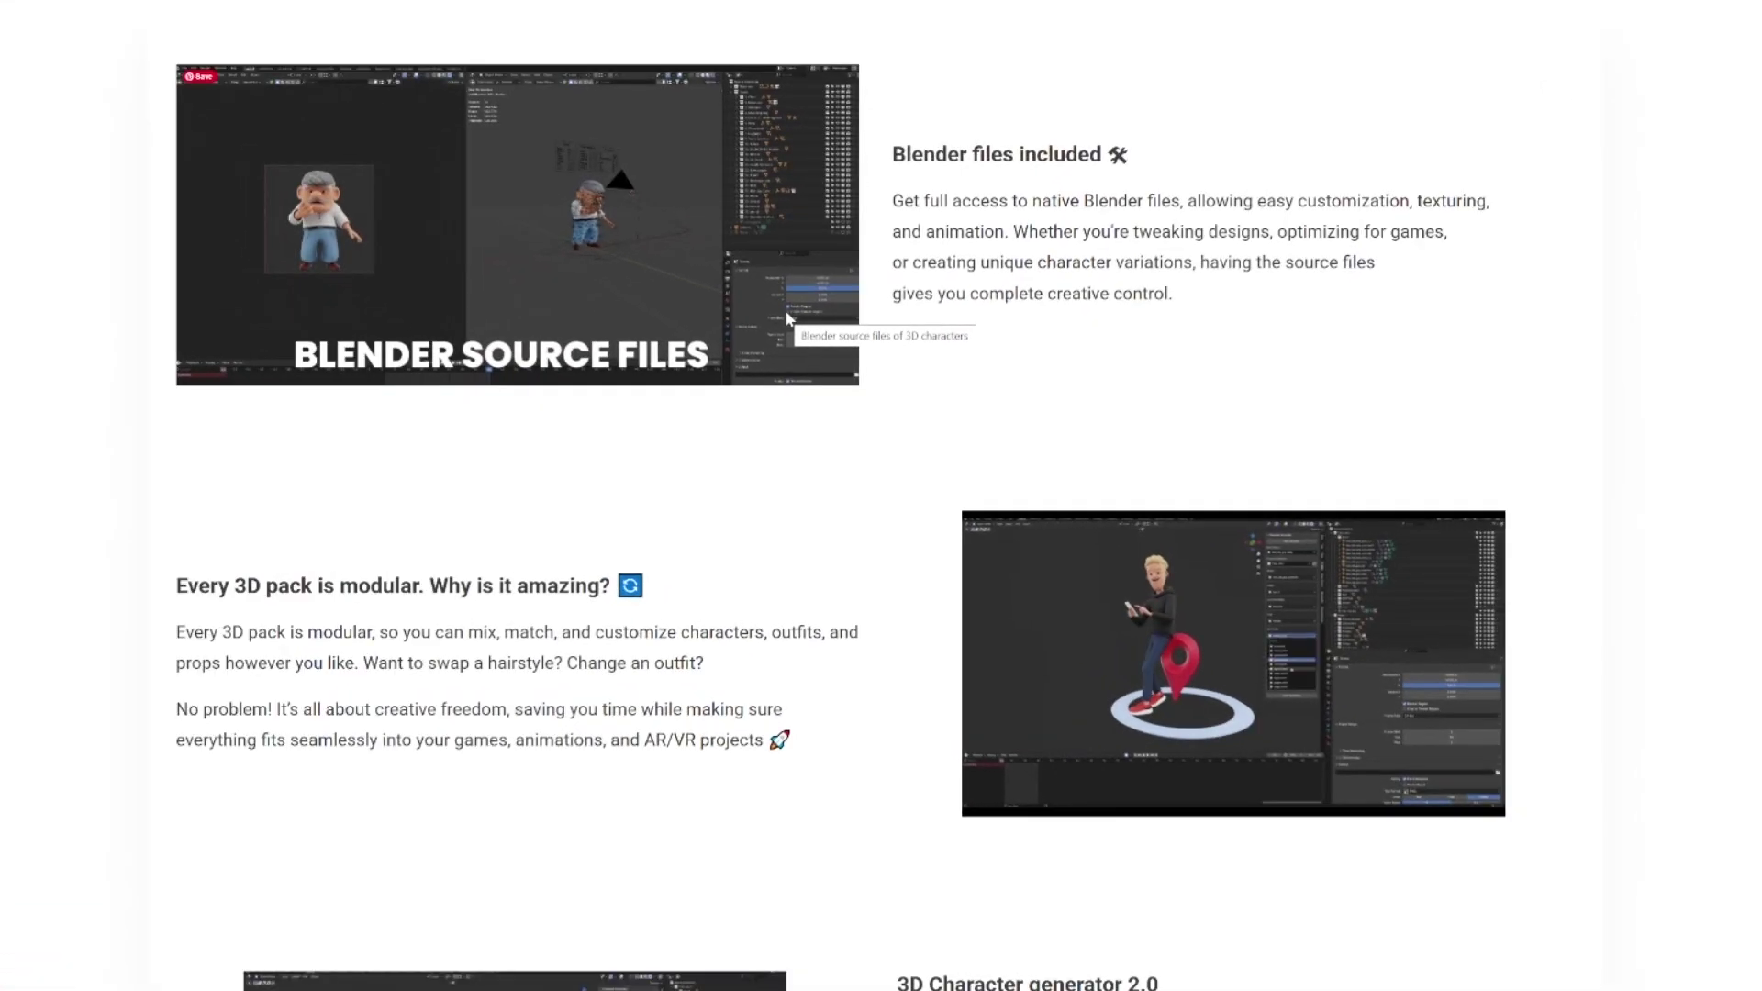
scroll(1001, 427, "down", 2)
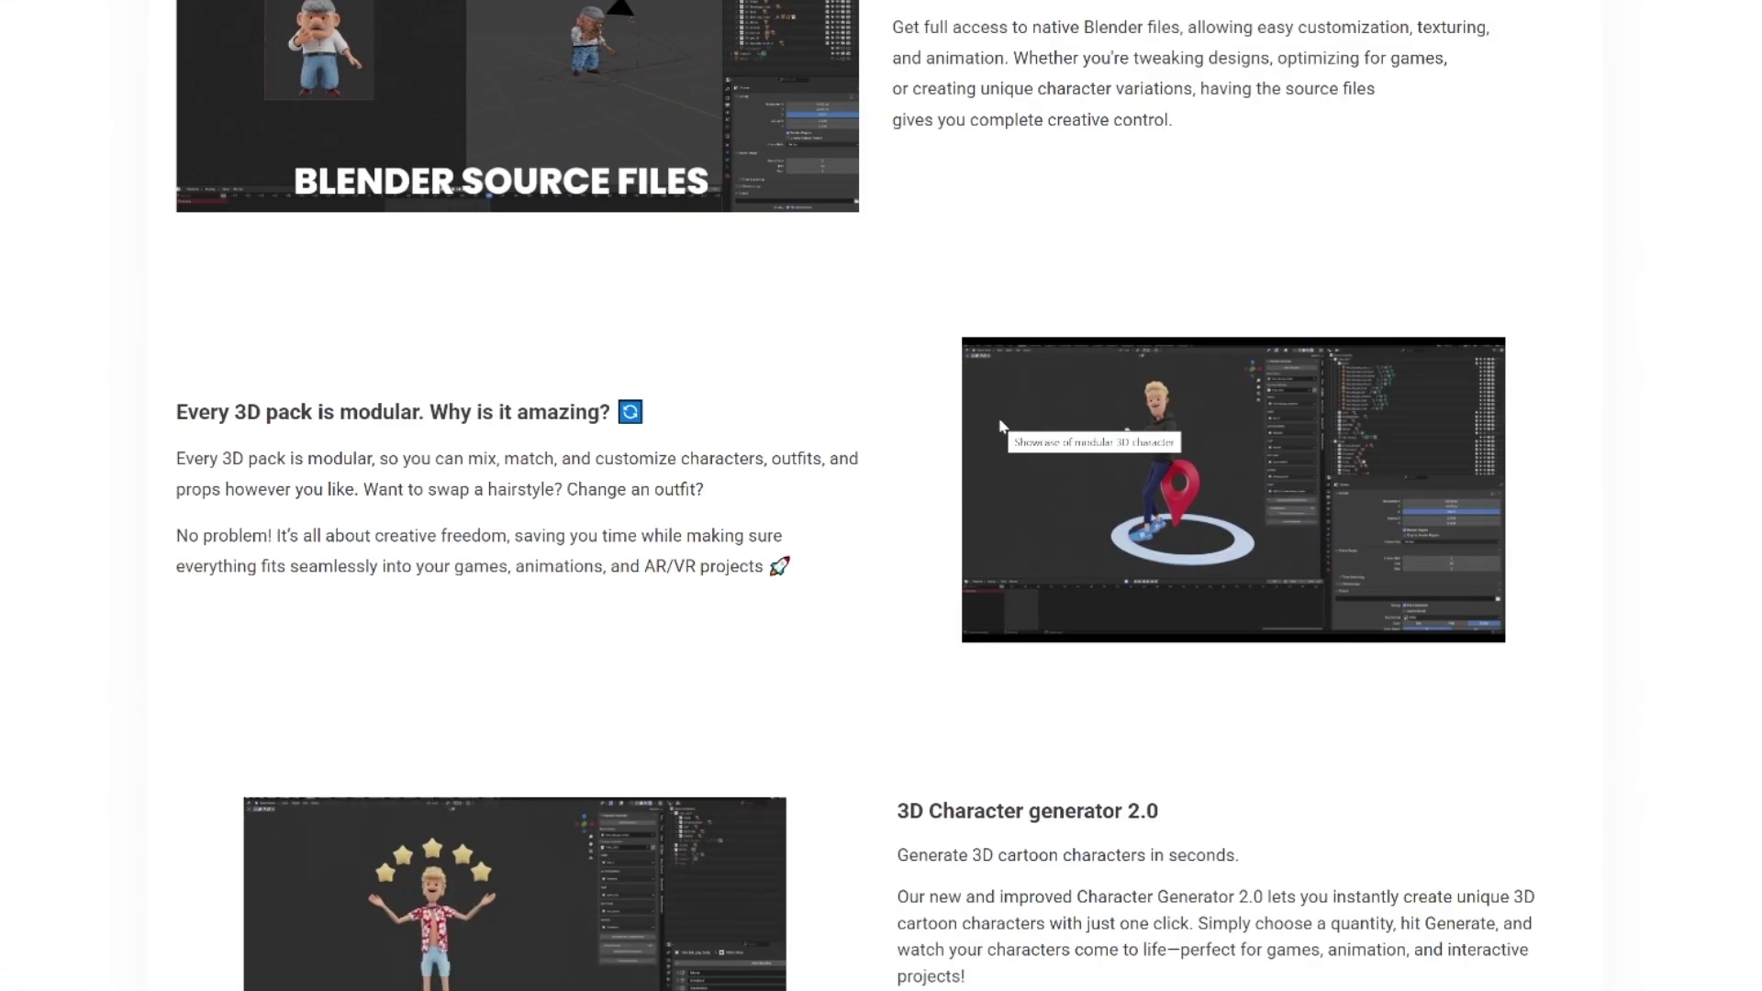
scroll(1000, 427, "down", 2)
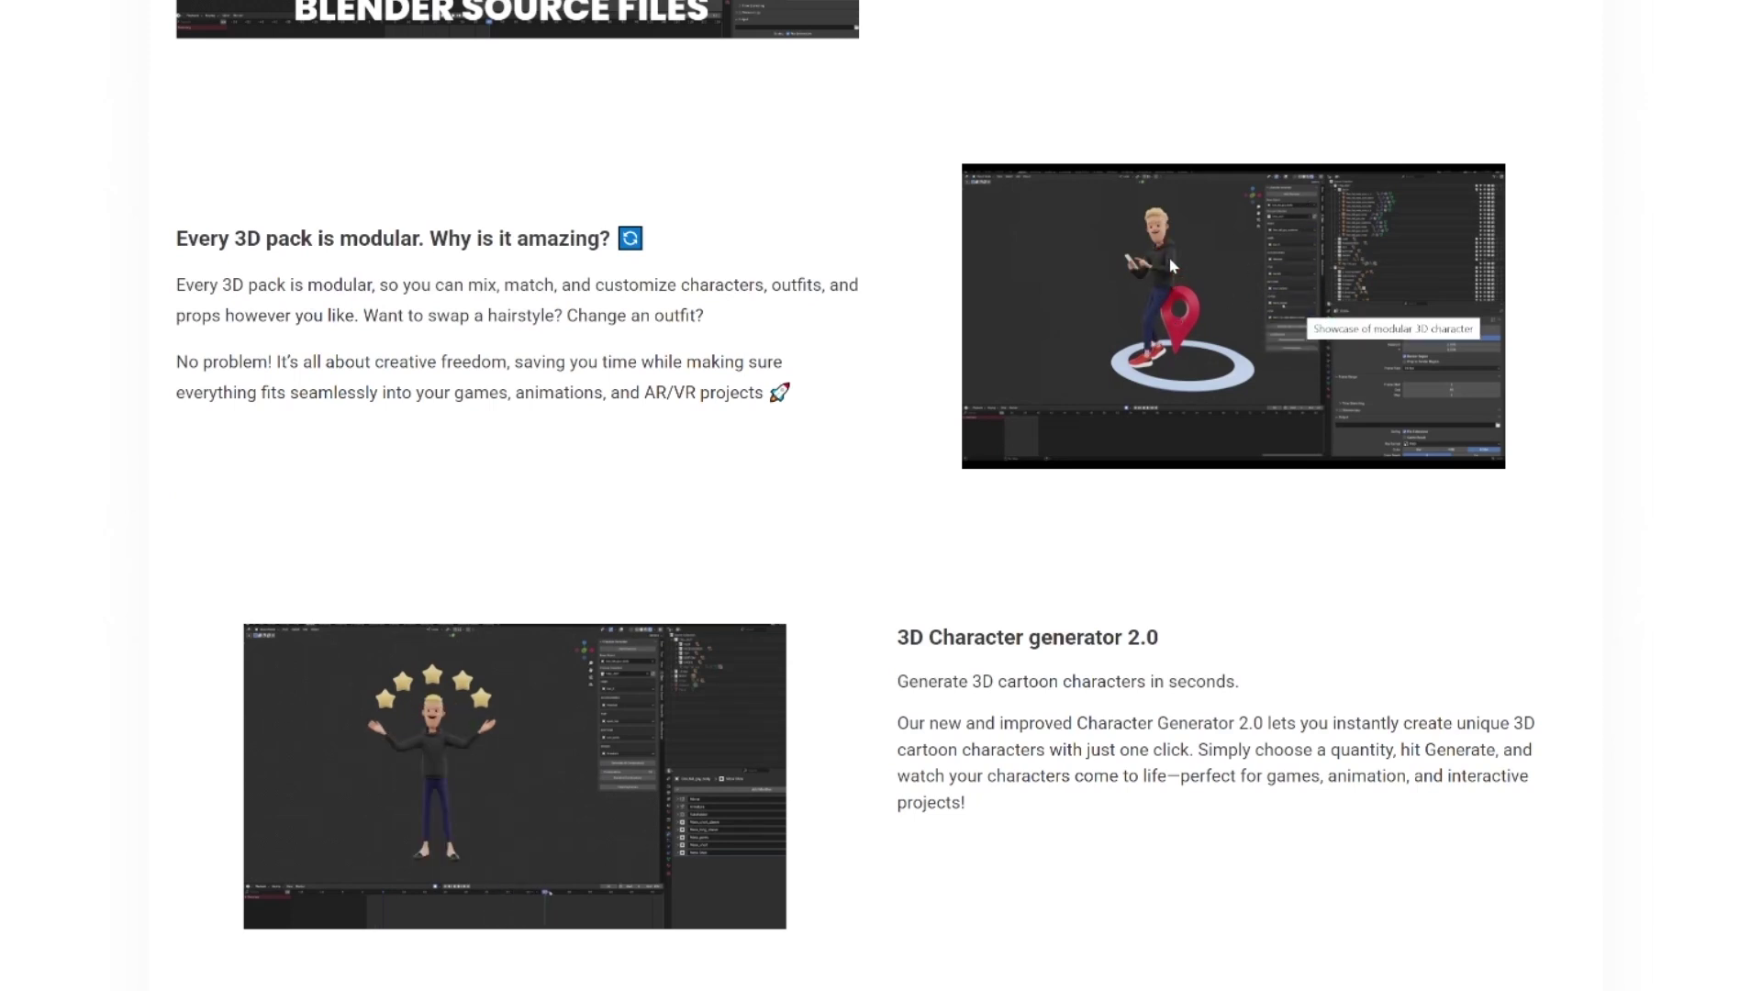
scroll(1303, 312, "down", 3)
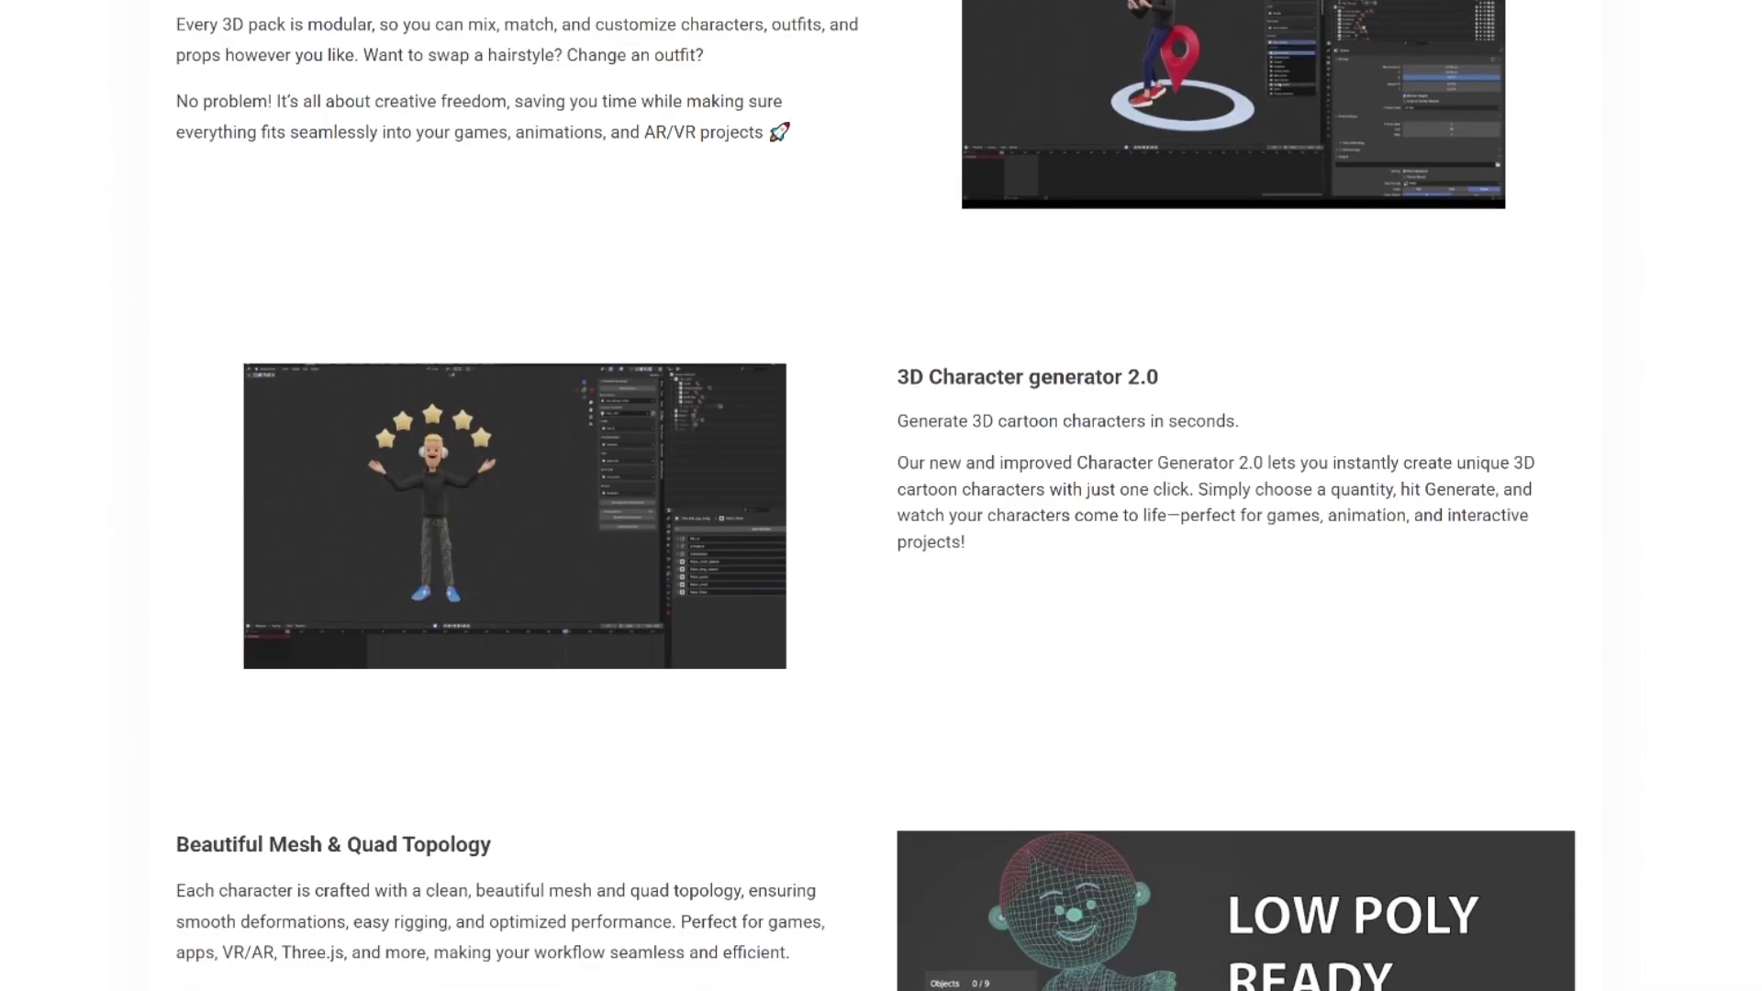
scroll(881, 495, "down", 1)
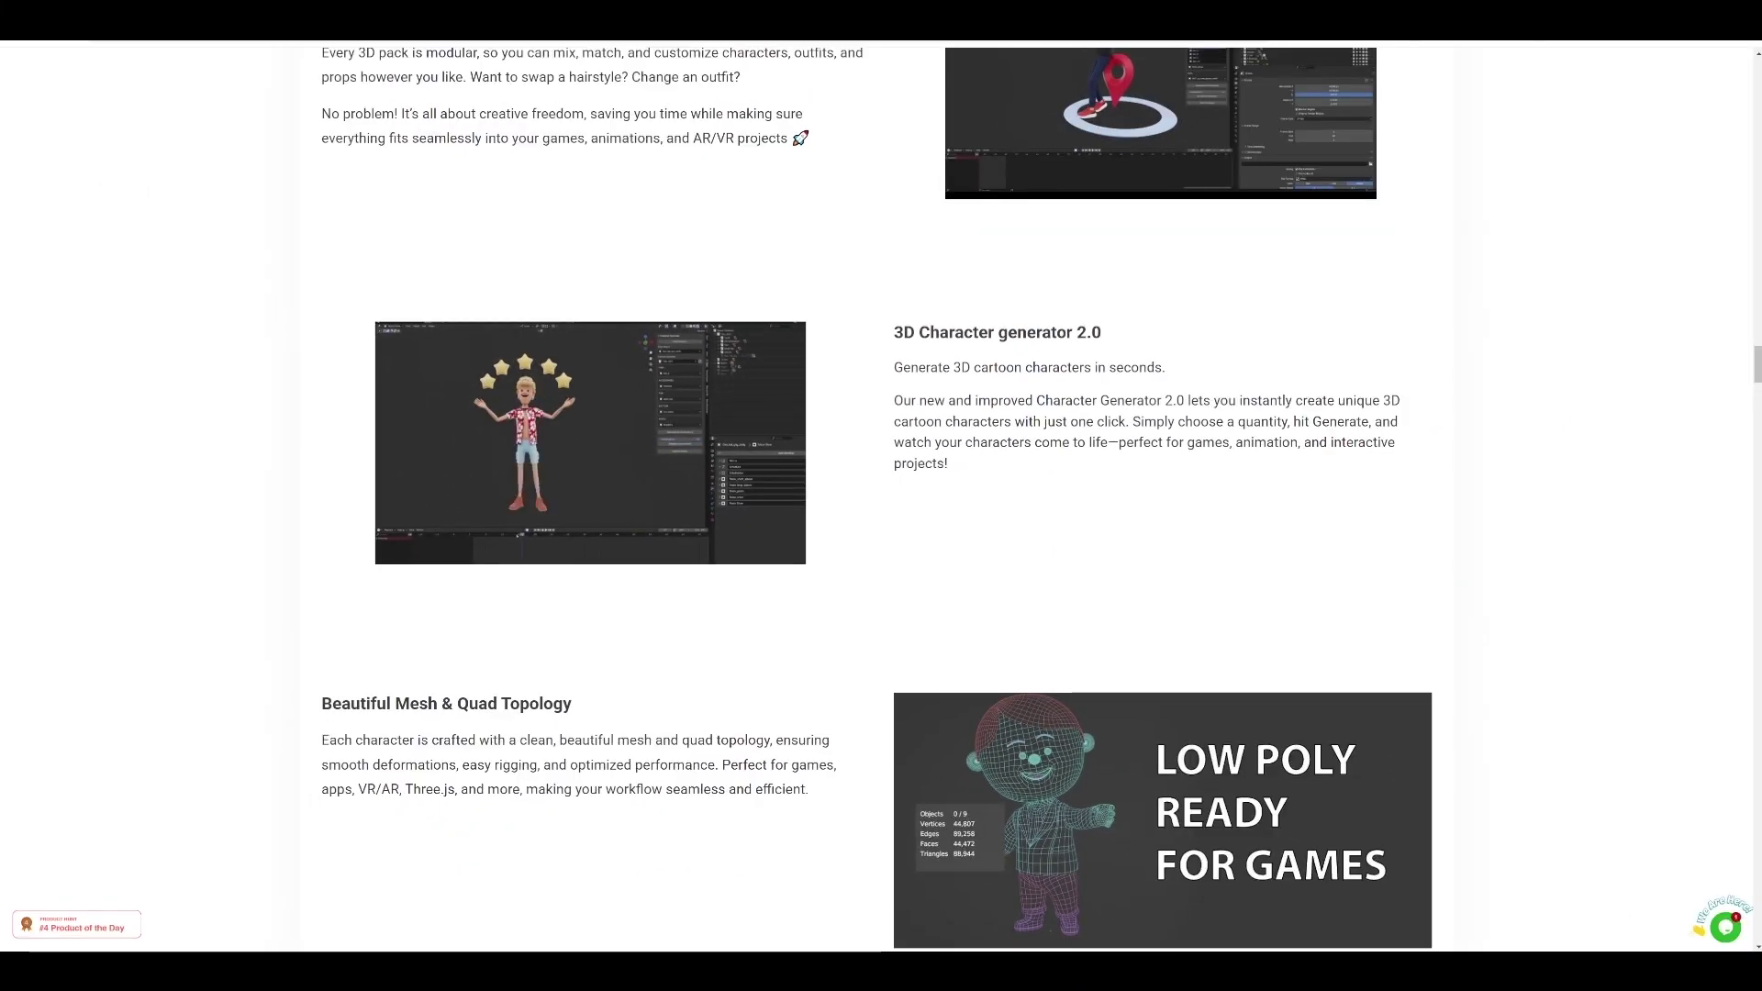
scroll(1065, 587, "down", 3)
scroll(1065, 588, "up", 1)
scroll(1064, 587, "down", 12)
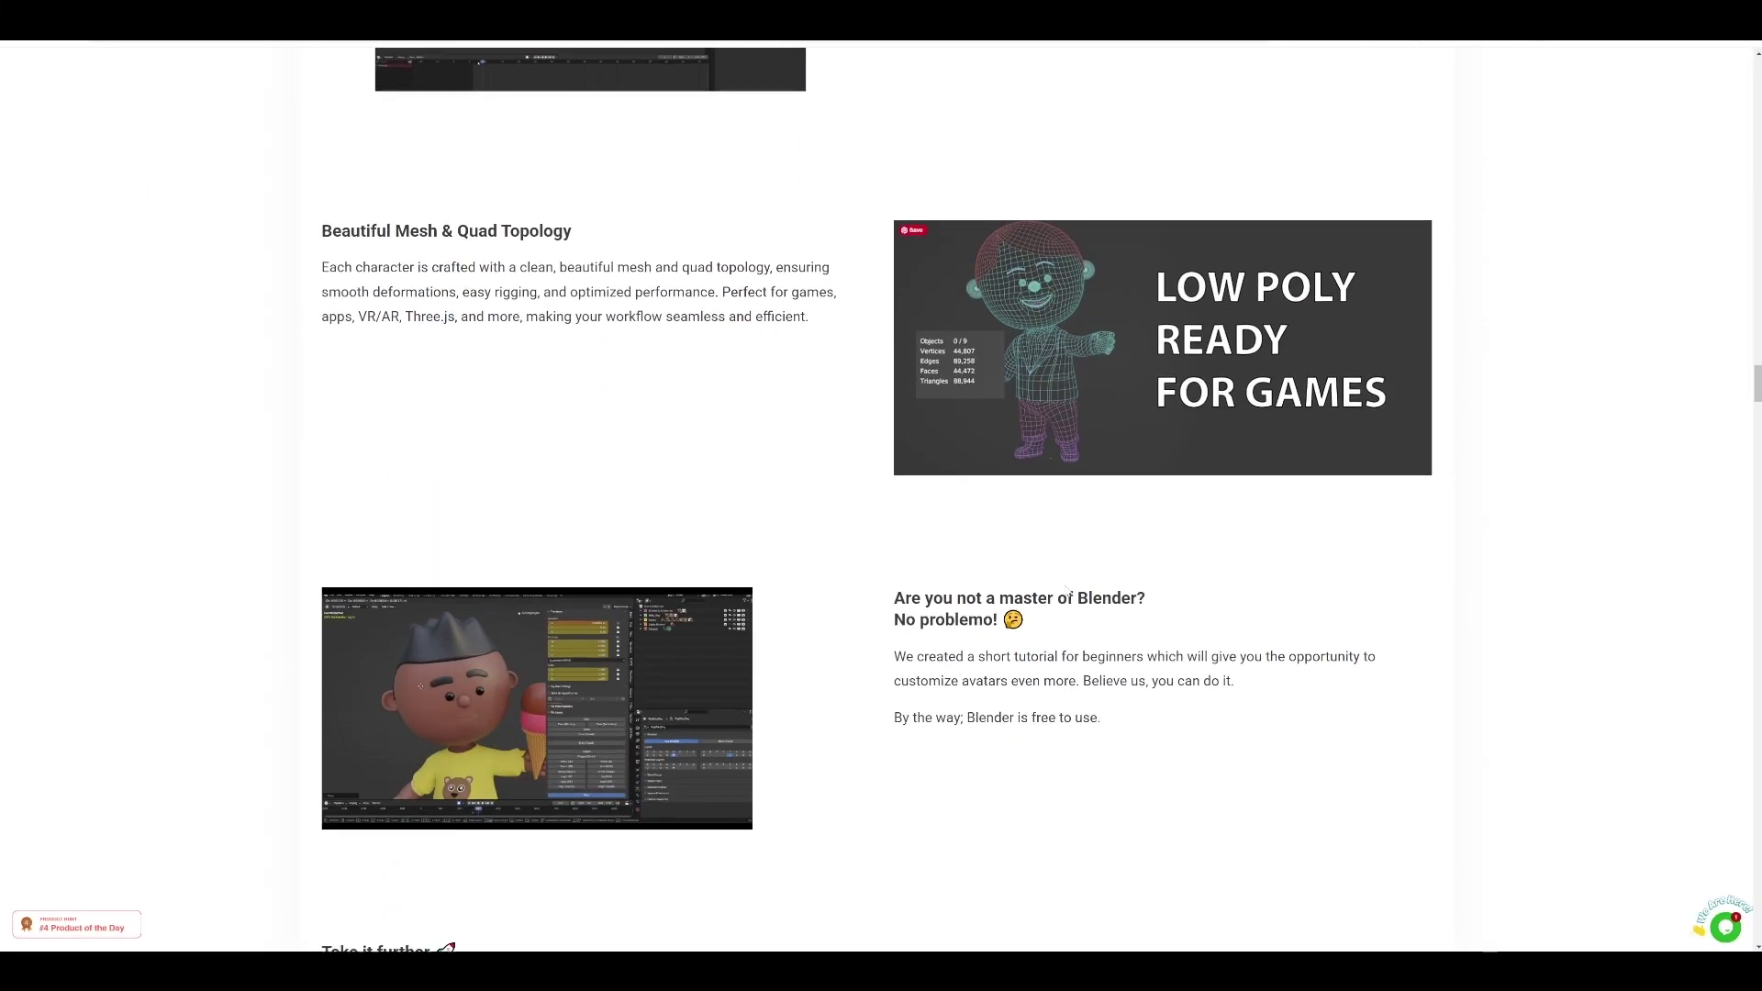
Review the sections on the beginner tutorial, ARKit BlendShapes, lipsync and expressions, and included PNG files
scroll(957, 538, "down", 4)
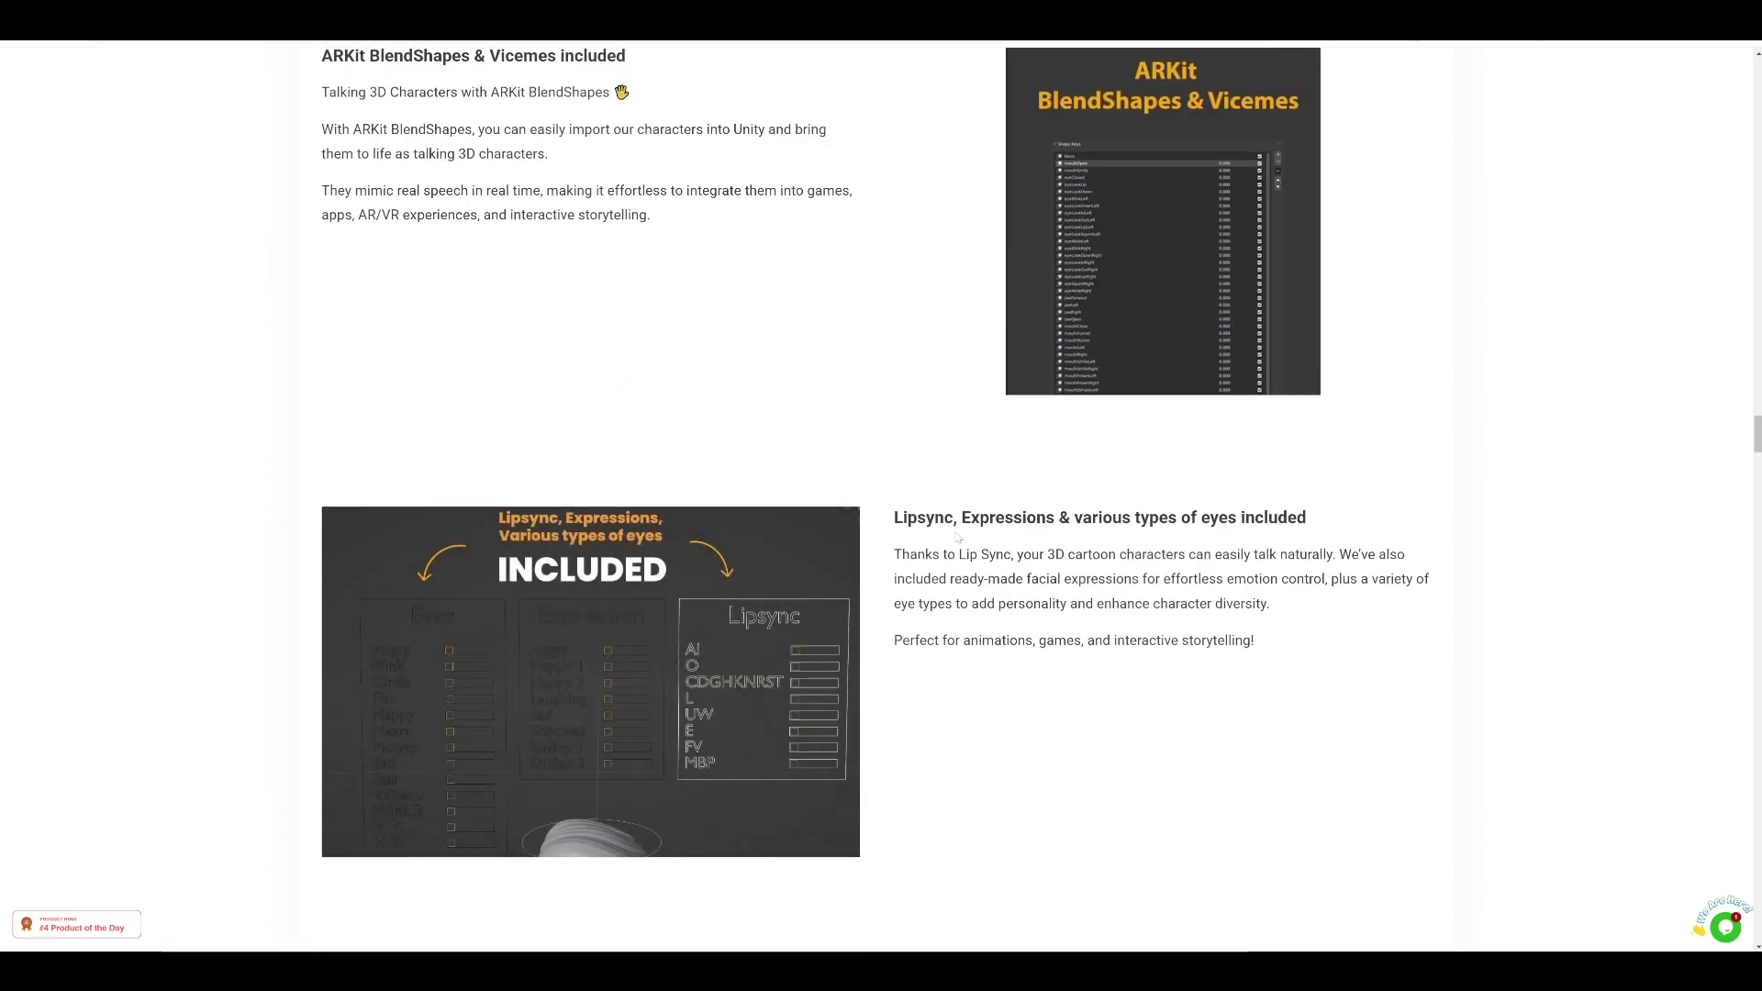
scroll(1101, 321, "up", 1)
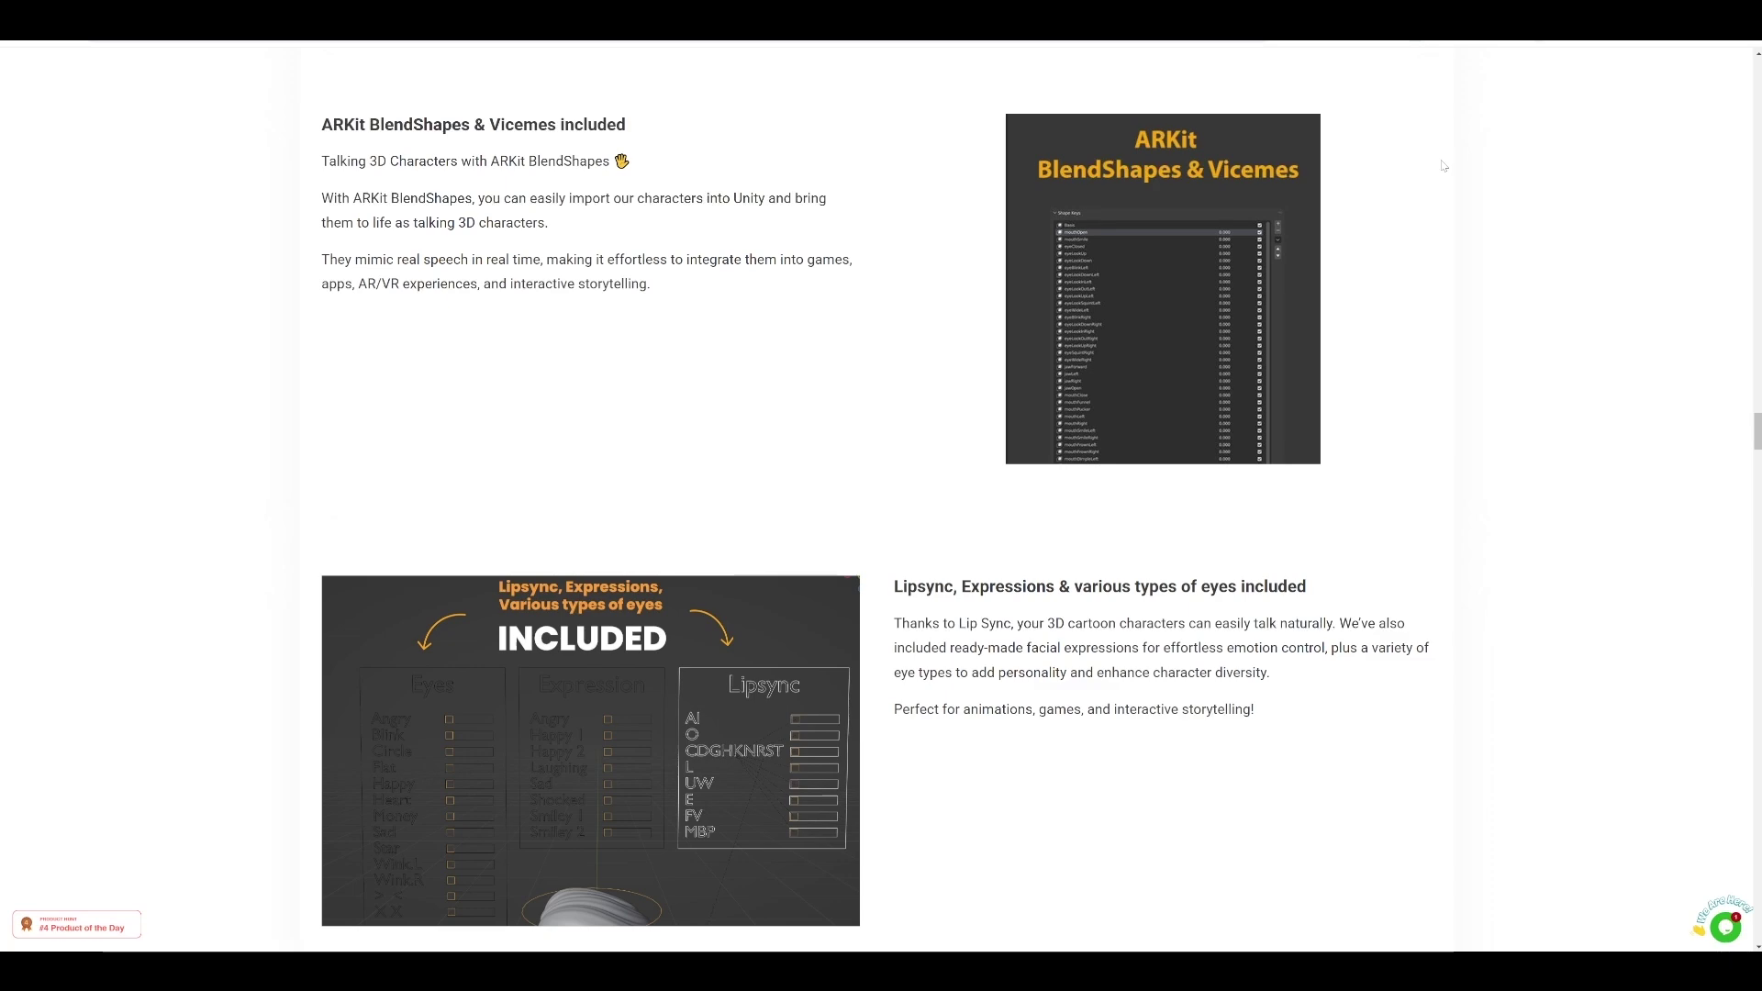
scroll(1388, 197, "down", 3)
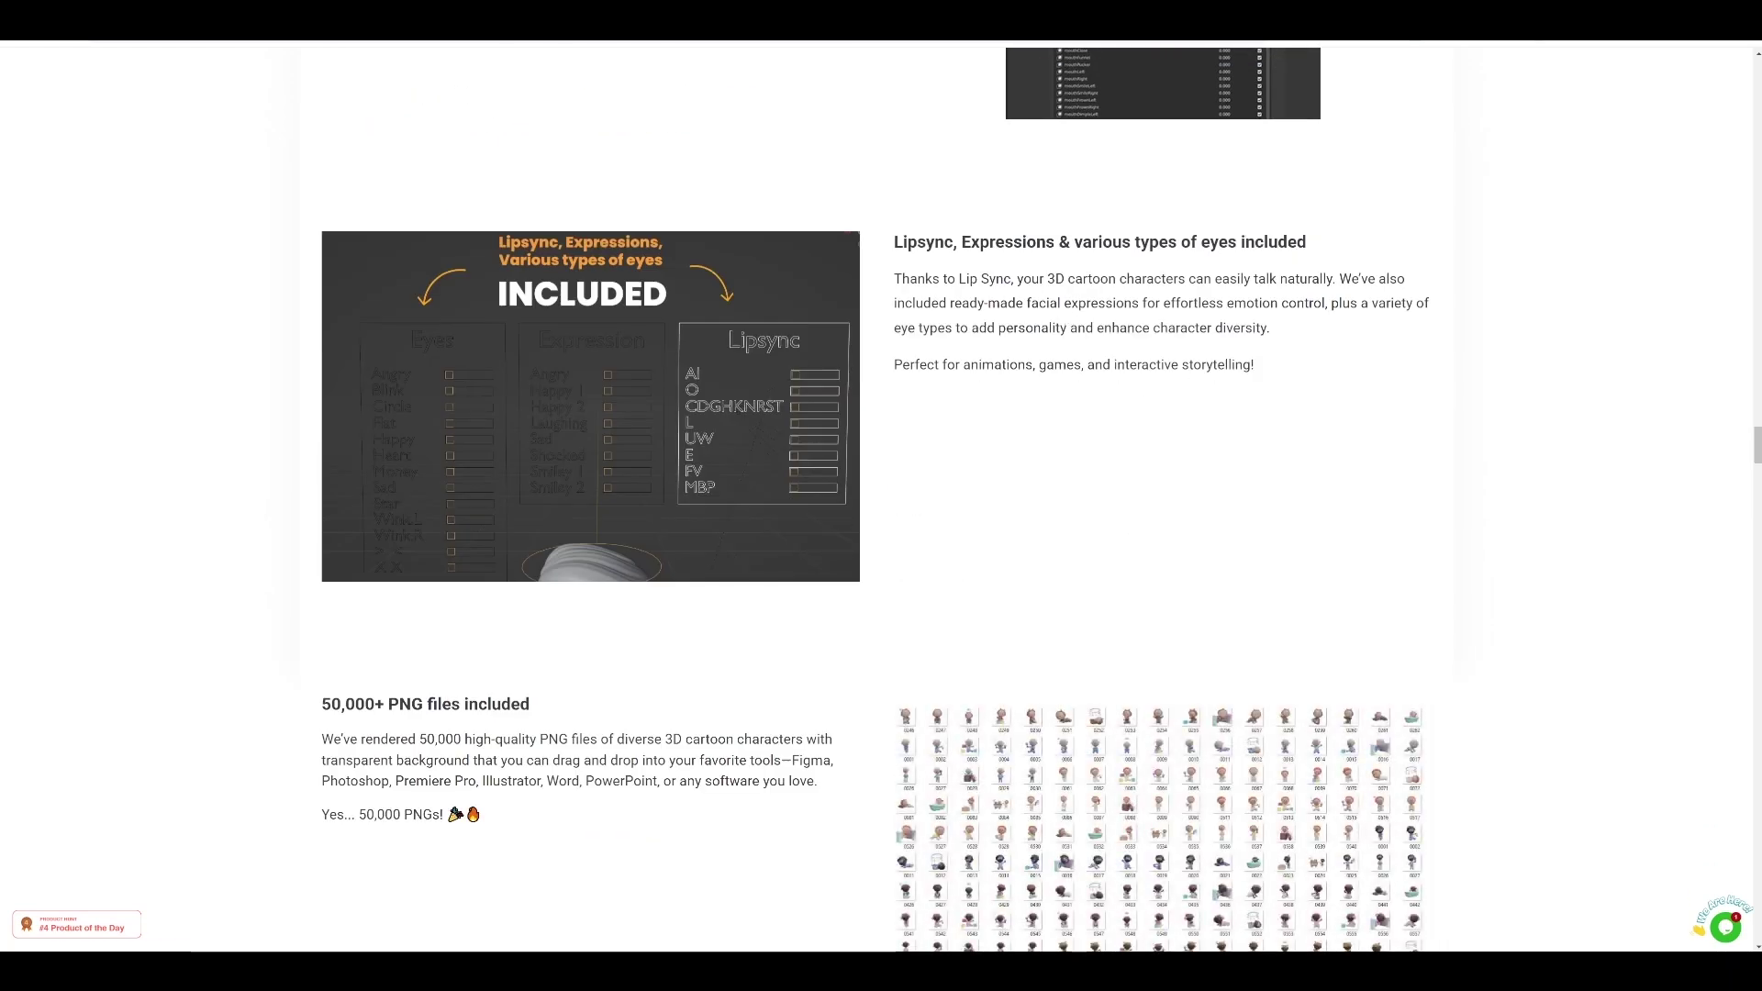
scroll(1021, 317, "down", 4)
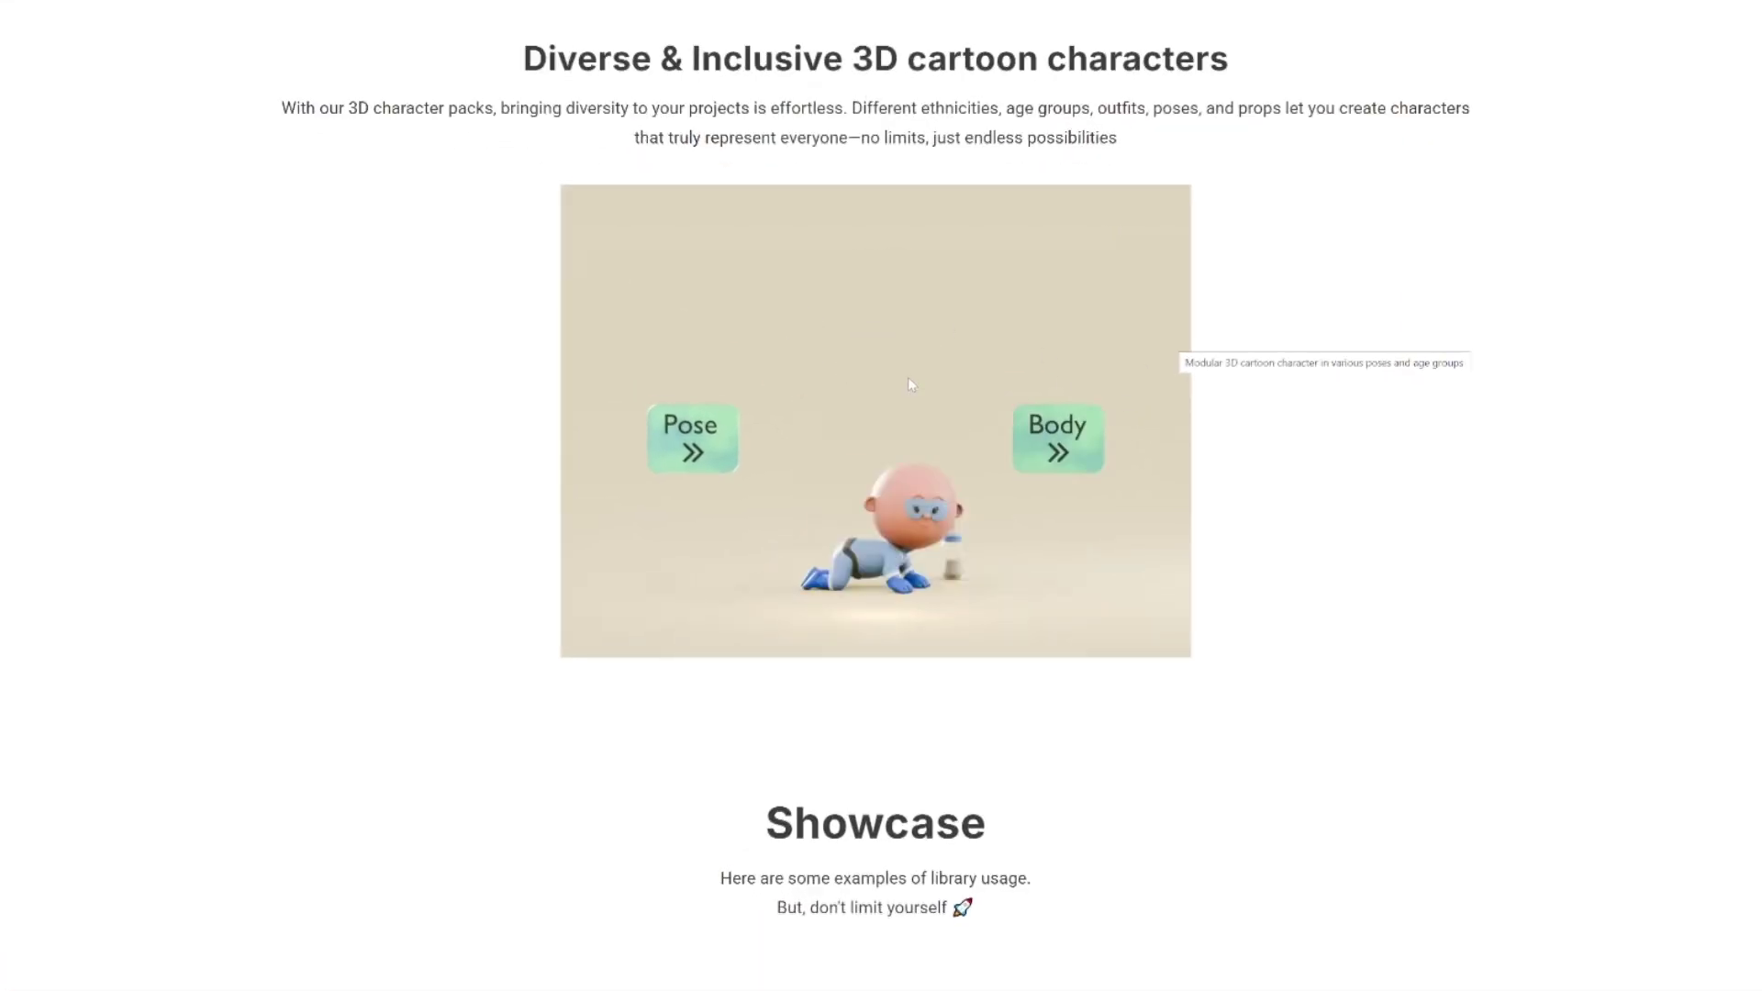
Examine the Showcase examples of 3D illustrations, illustrations in UI designs, and 3D animations
scroll(989, 331, "down", 6)
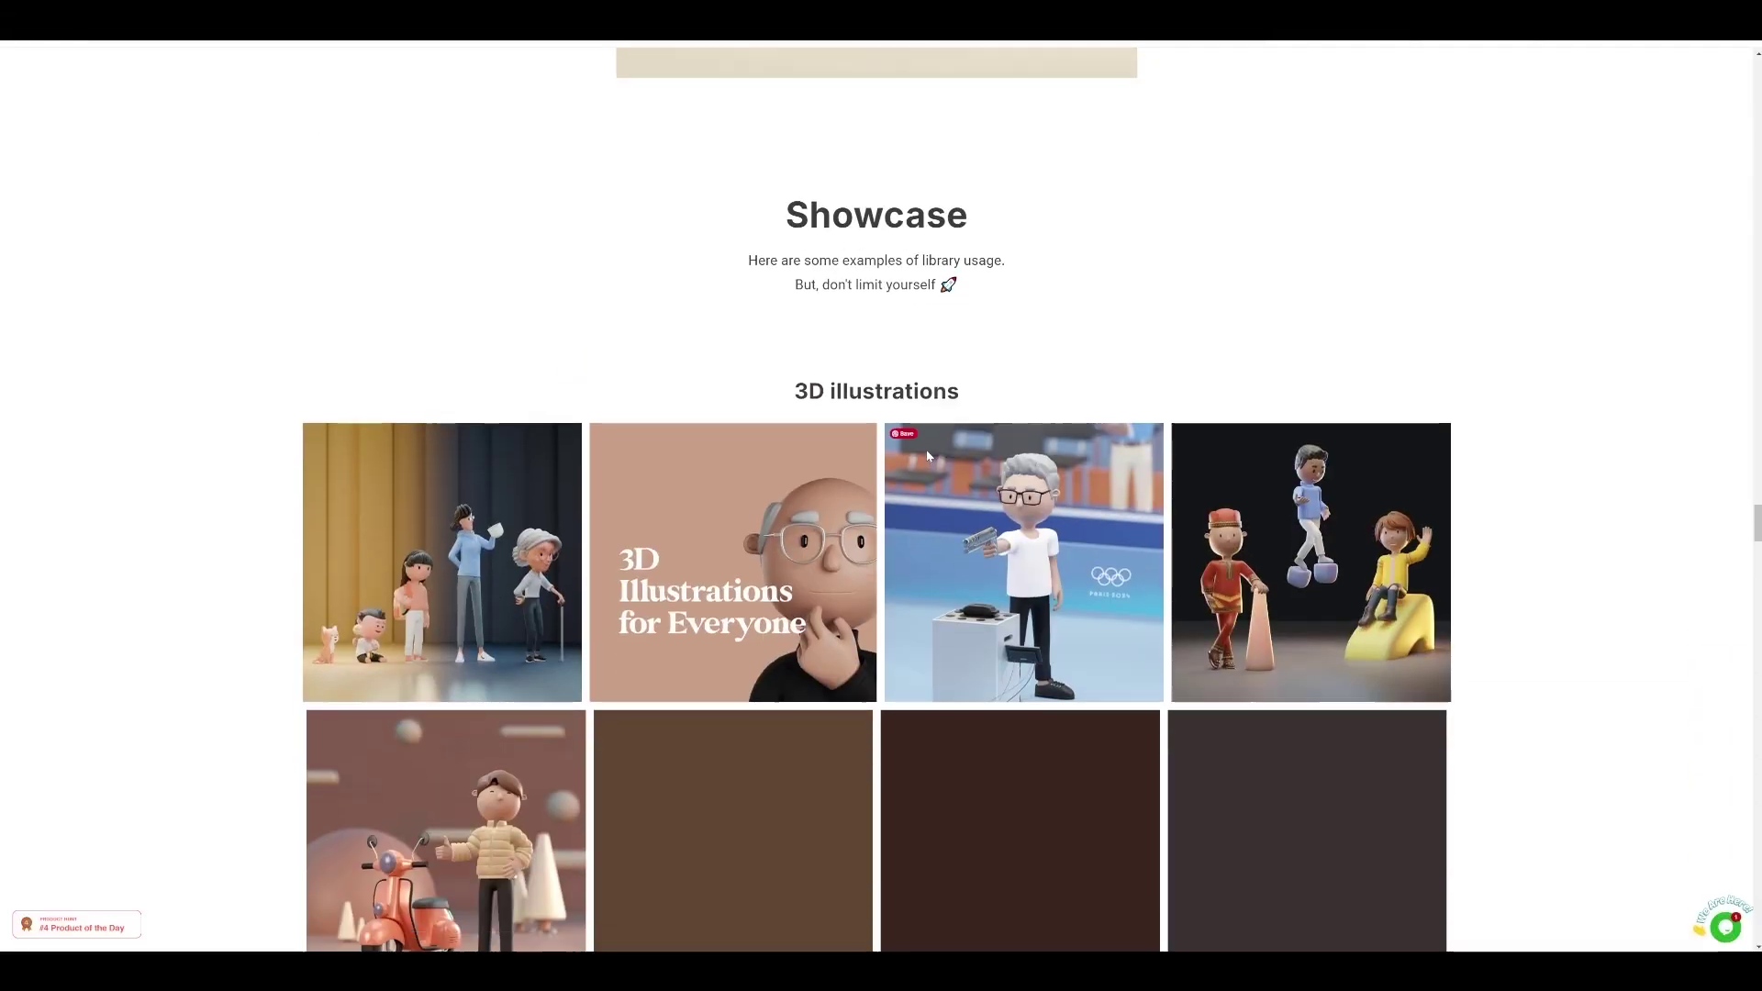
scroll(926, 456, "down", 4)
scroll(1035, 414, "up", 2)
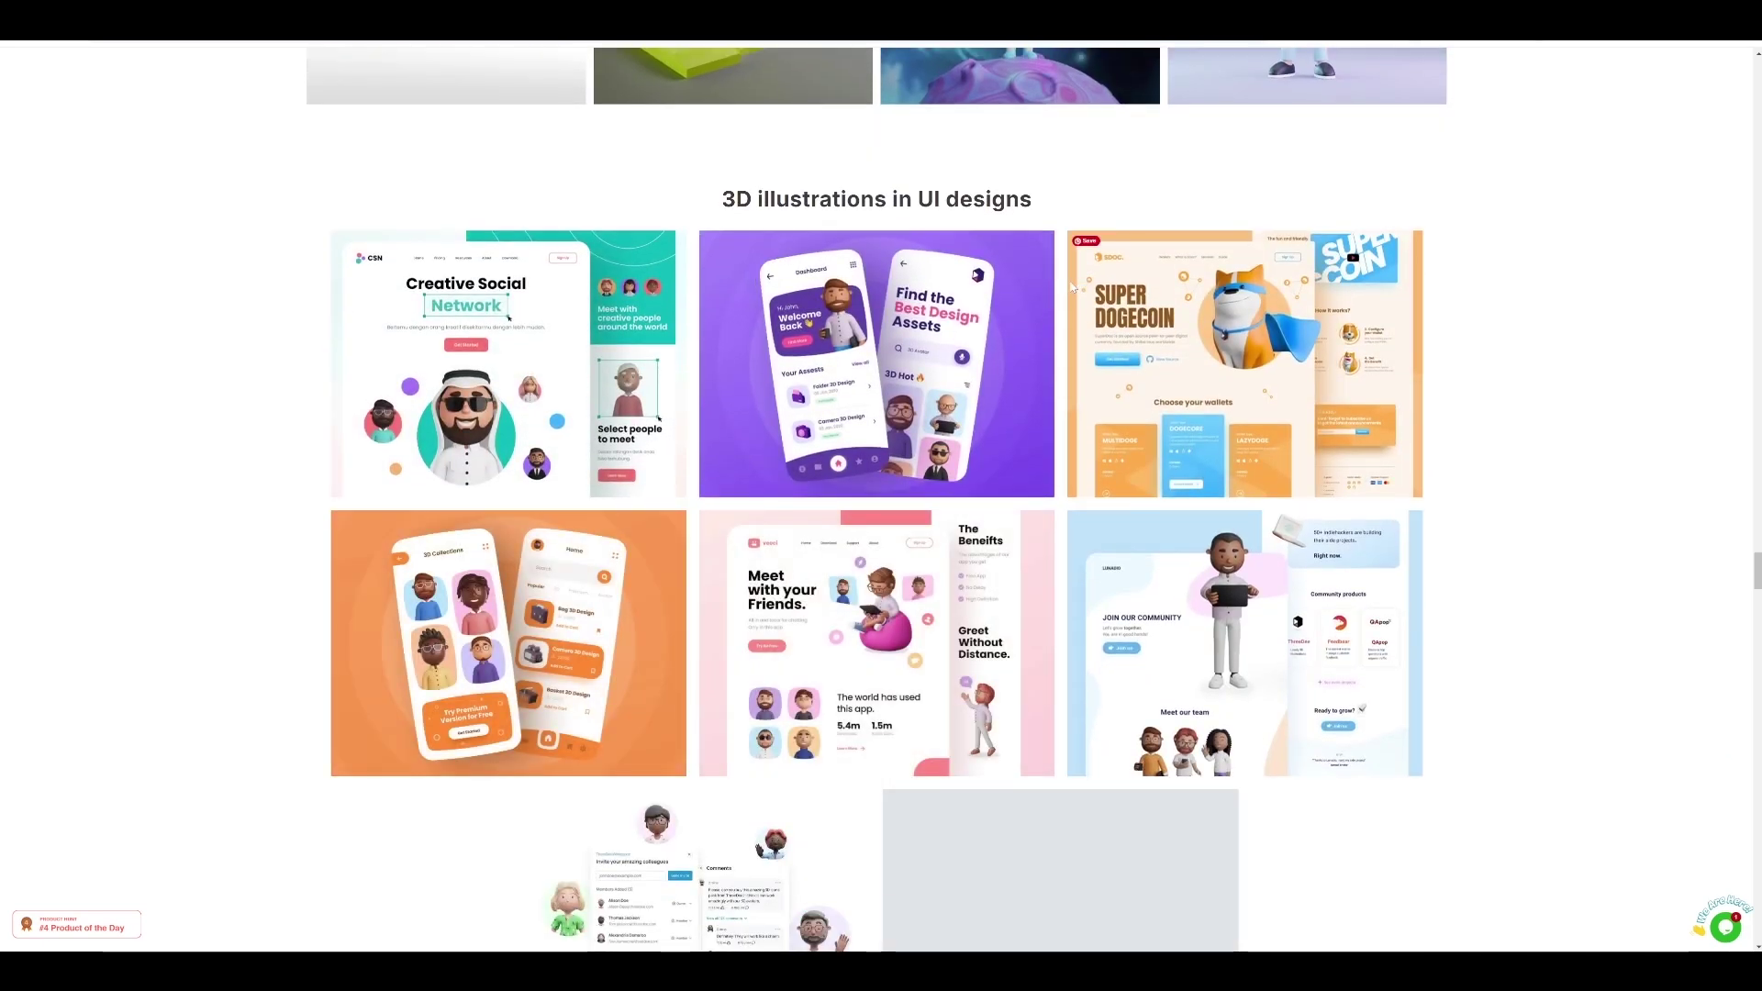
scroll(1072, 287, "down", 1)
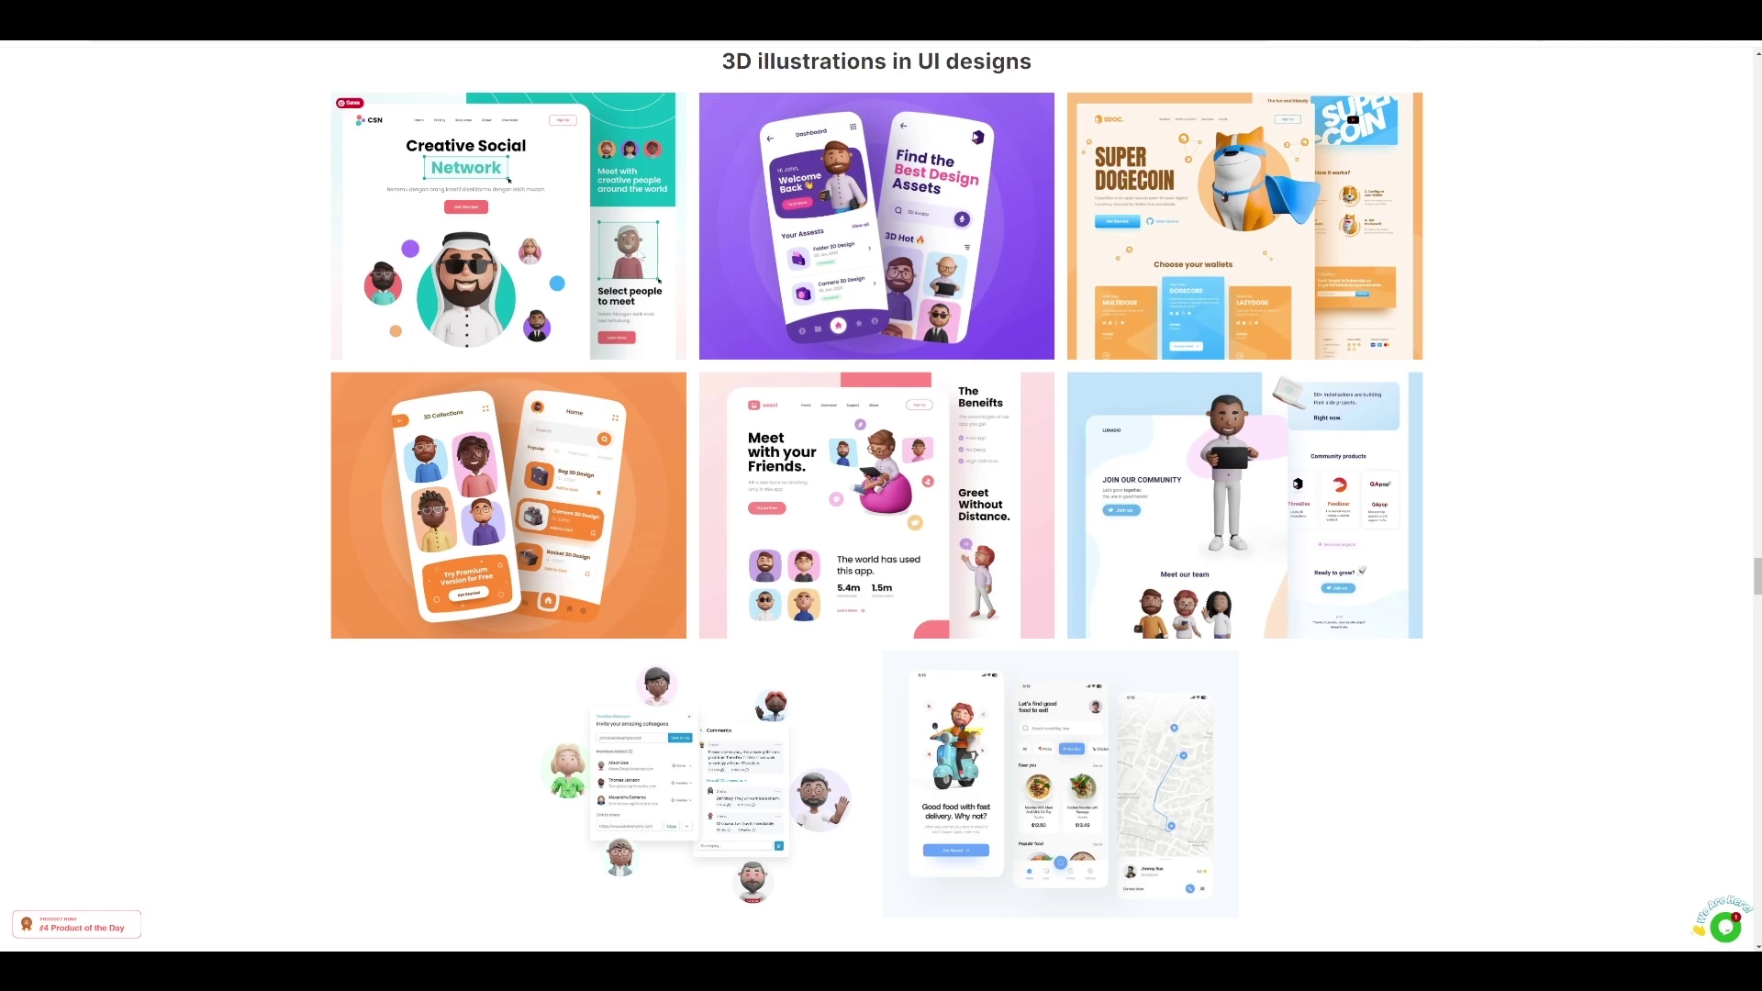
scroll(1298, 393, "down", 4)
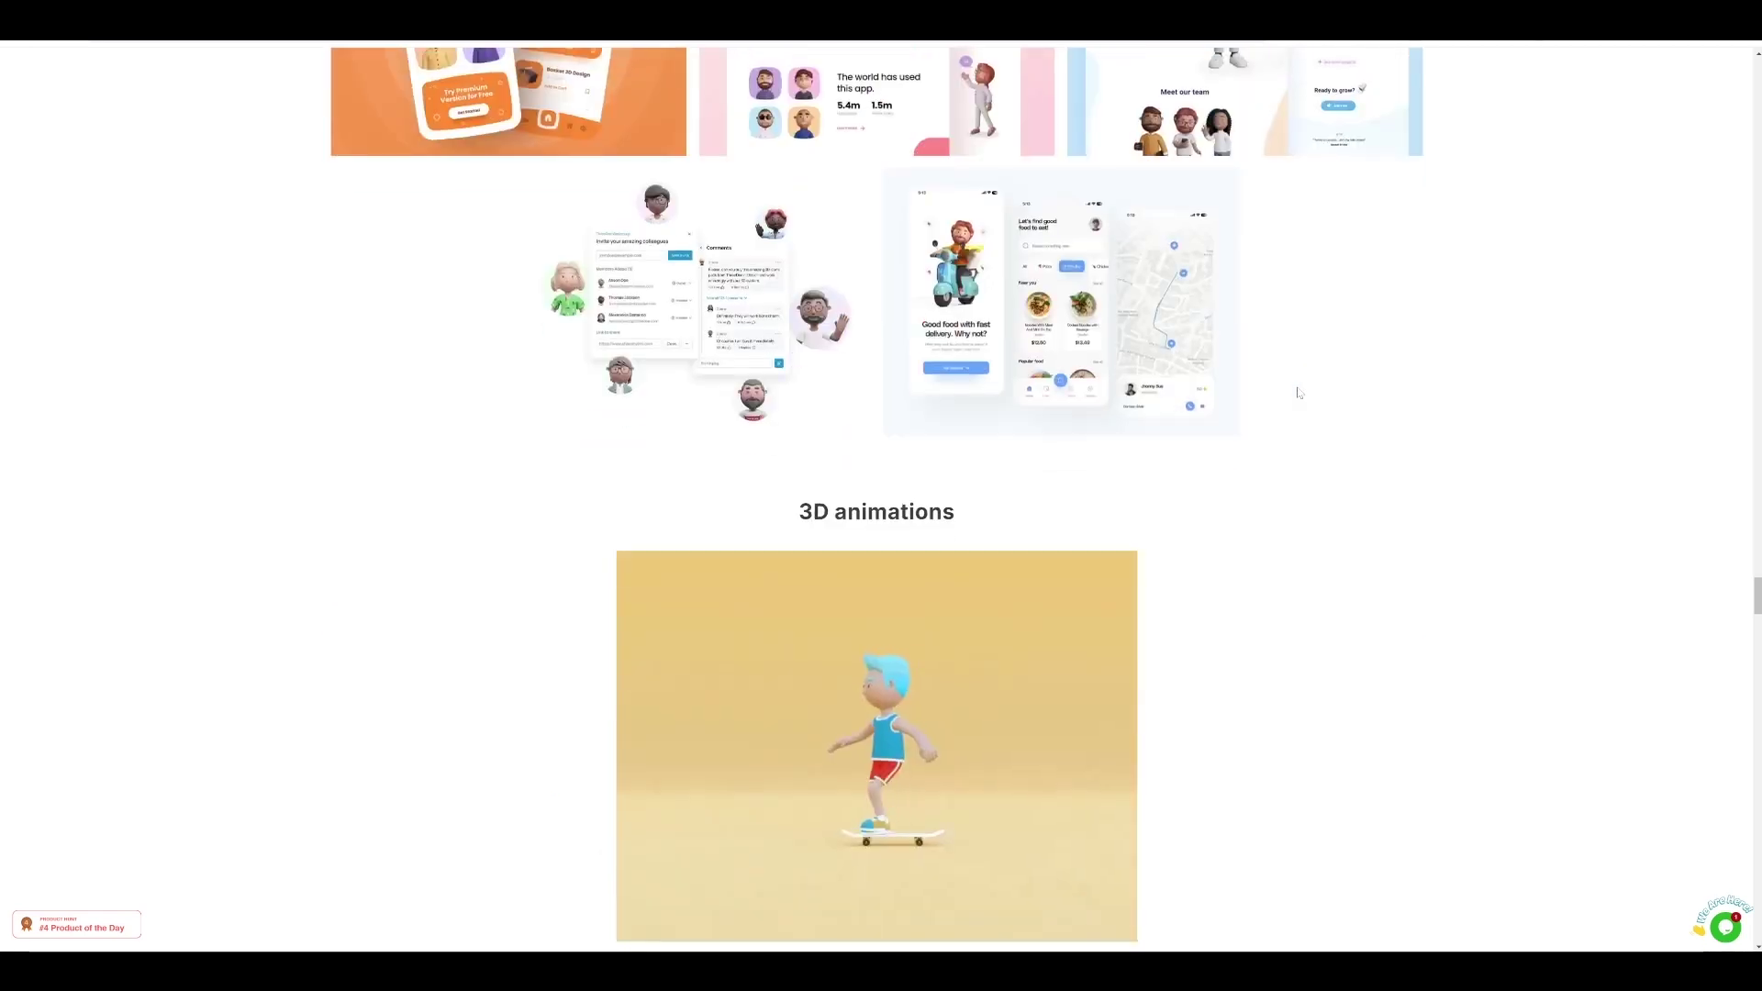
scroll(1299, 393, "down", 7)
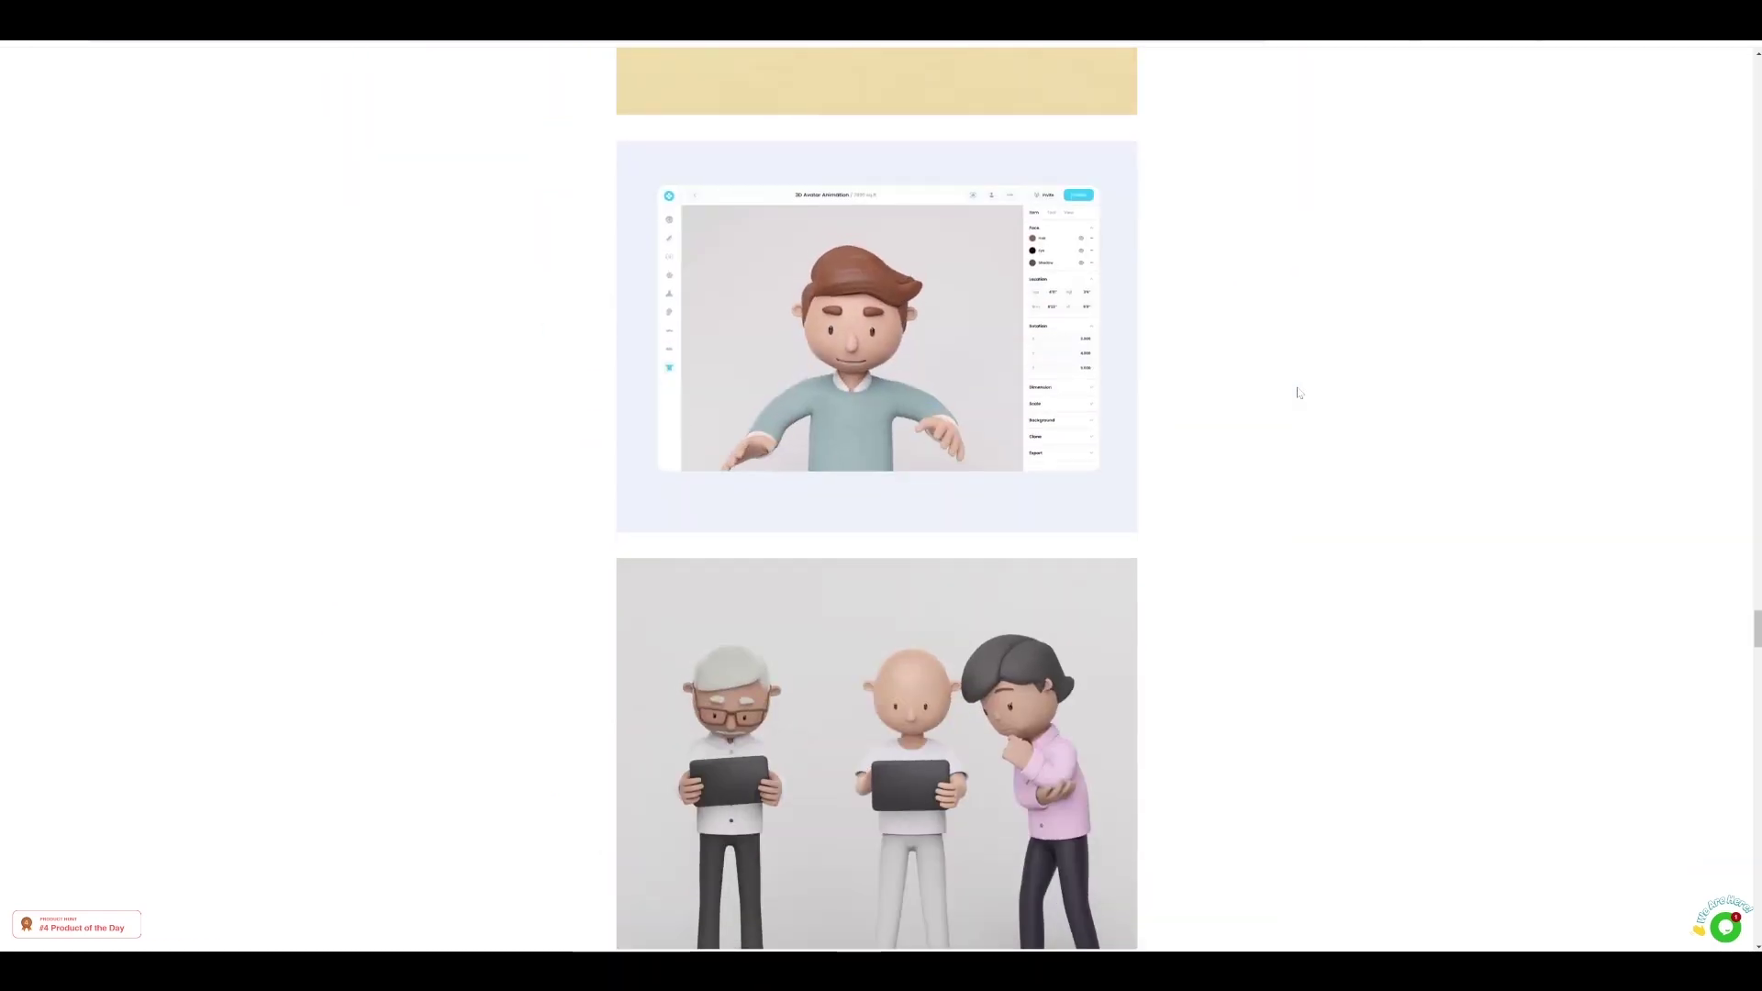
scroll(1299, 392, "down", 5)
scroll(1299, 393, "down", 2)
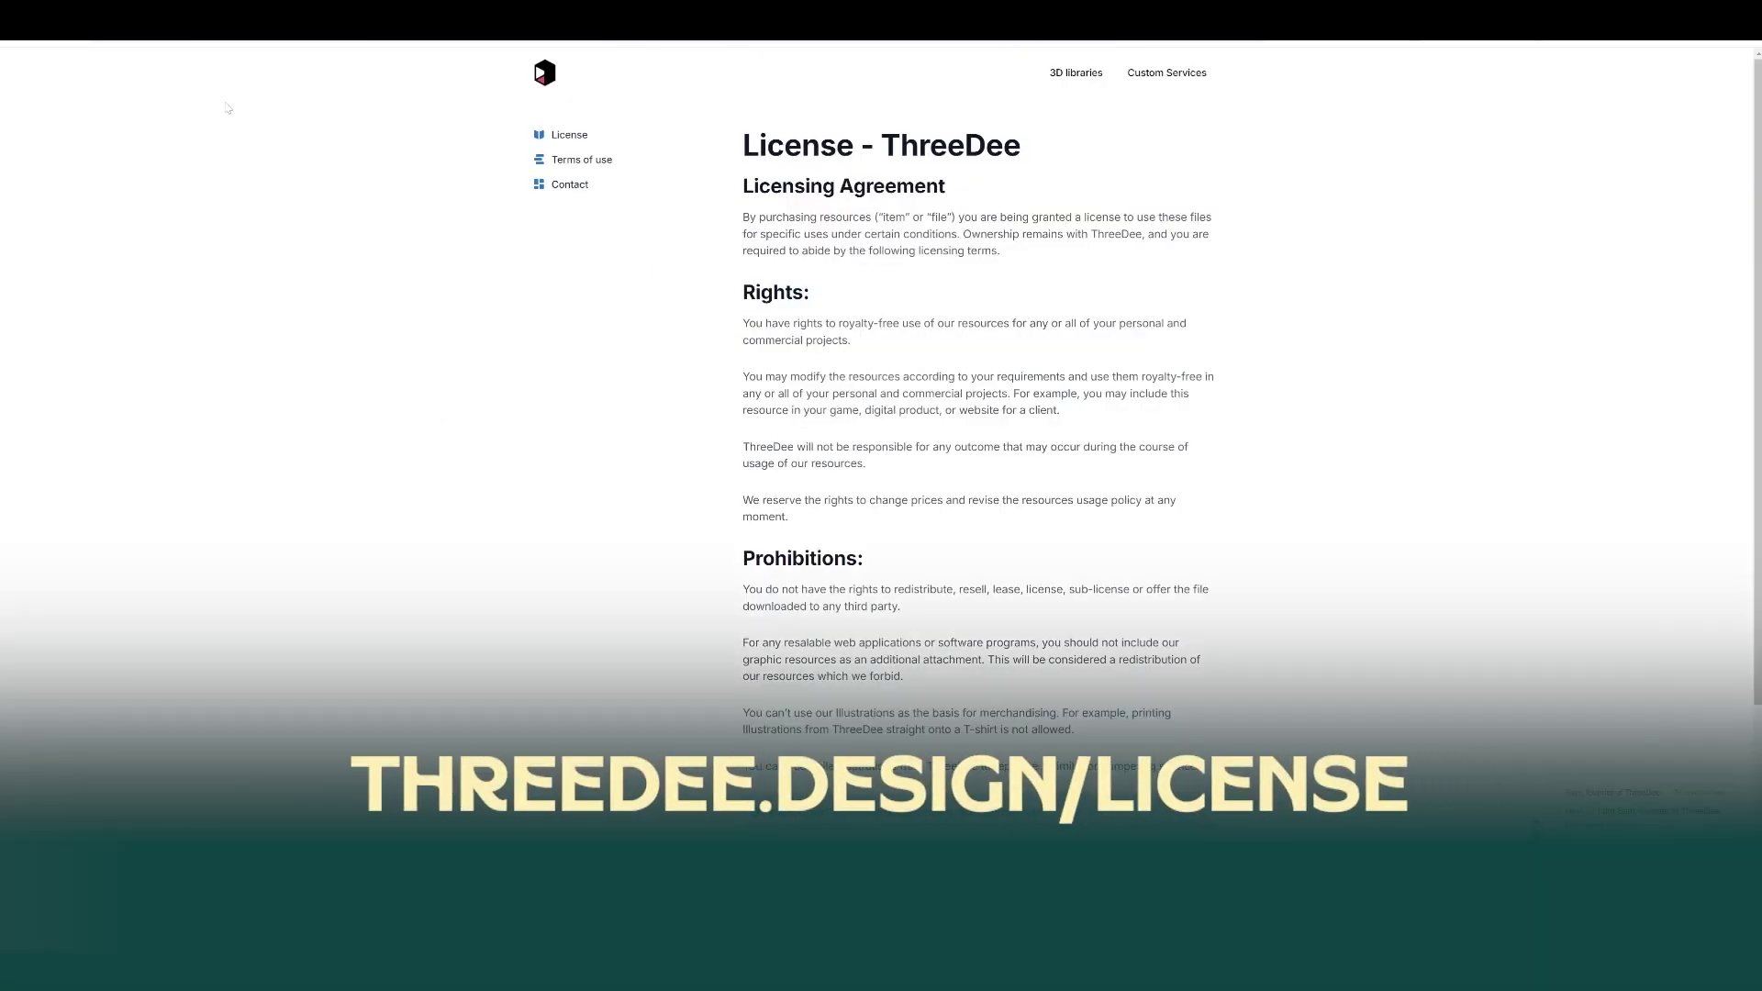
Read the rights, prohibitions and contact sections of the ThreeDee licensing agreement
scroll(545, 258, "down", 4)
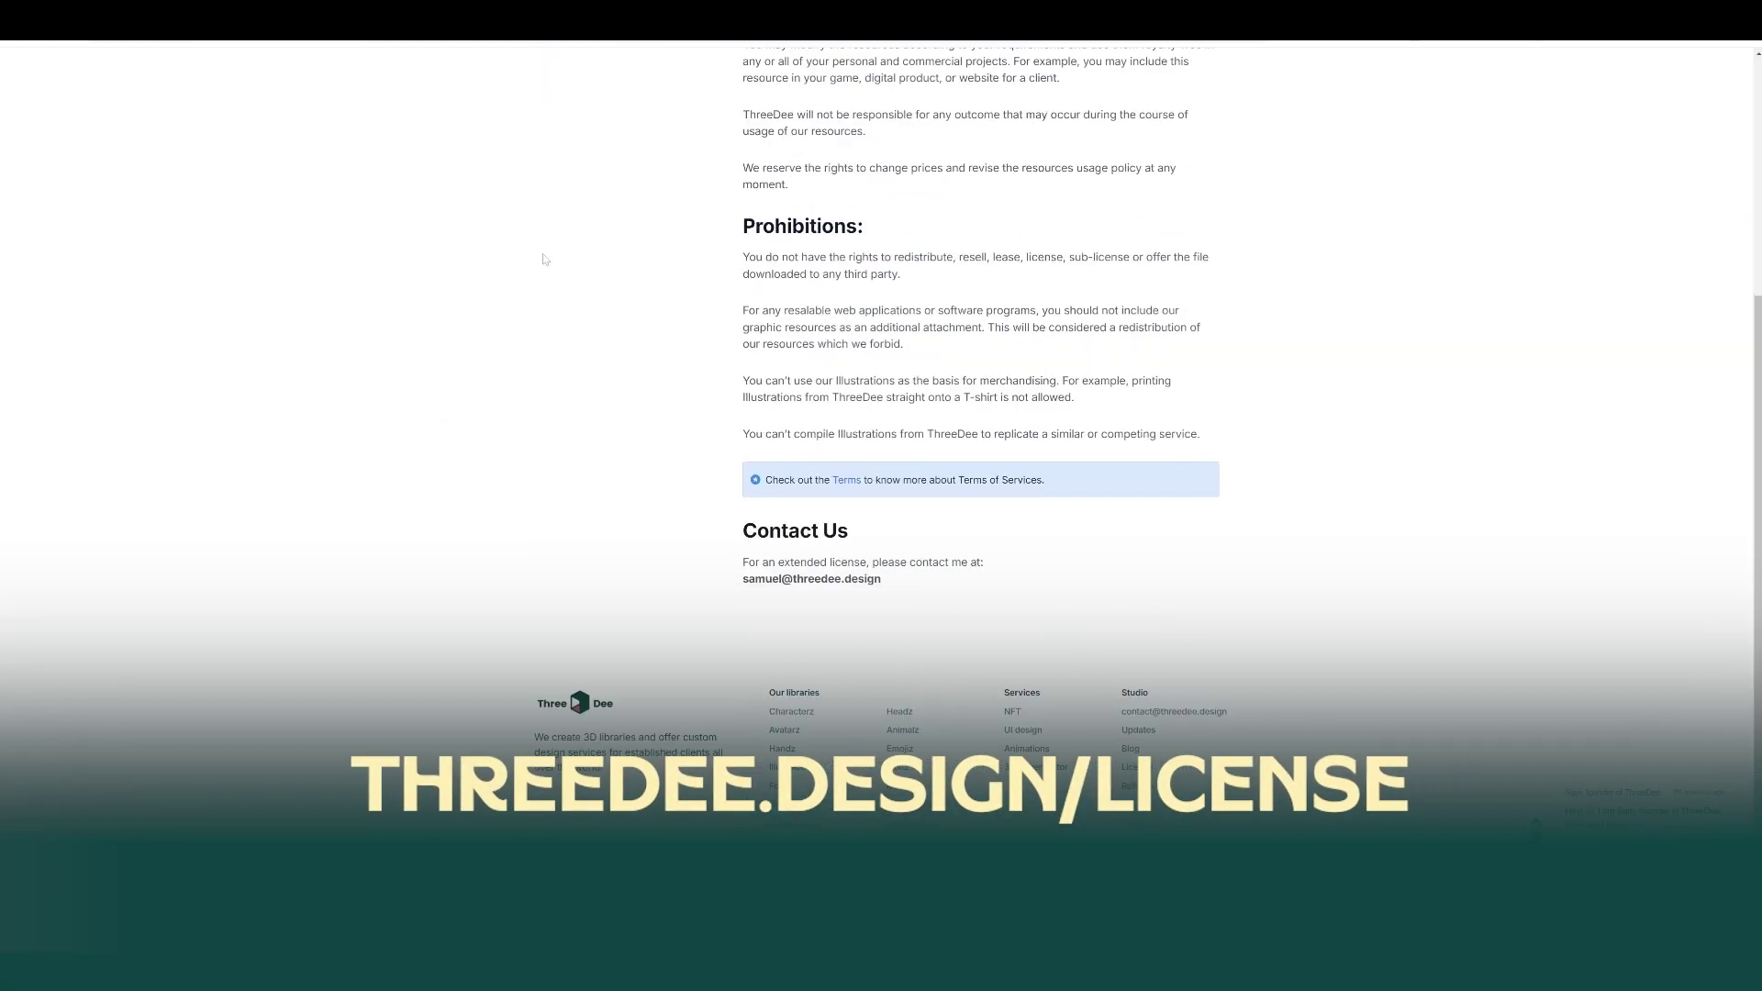
scroll(573, 279, "up", 4)
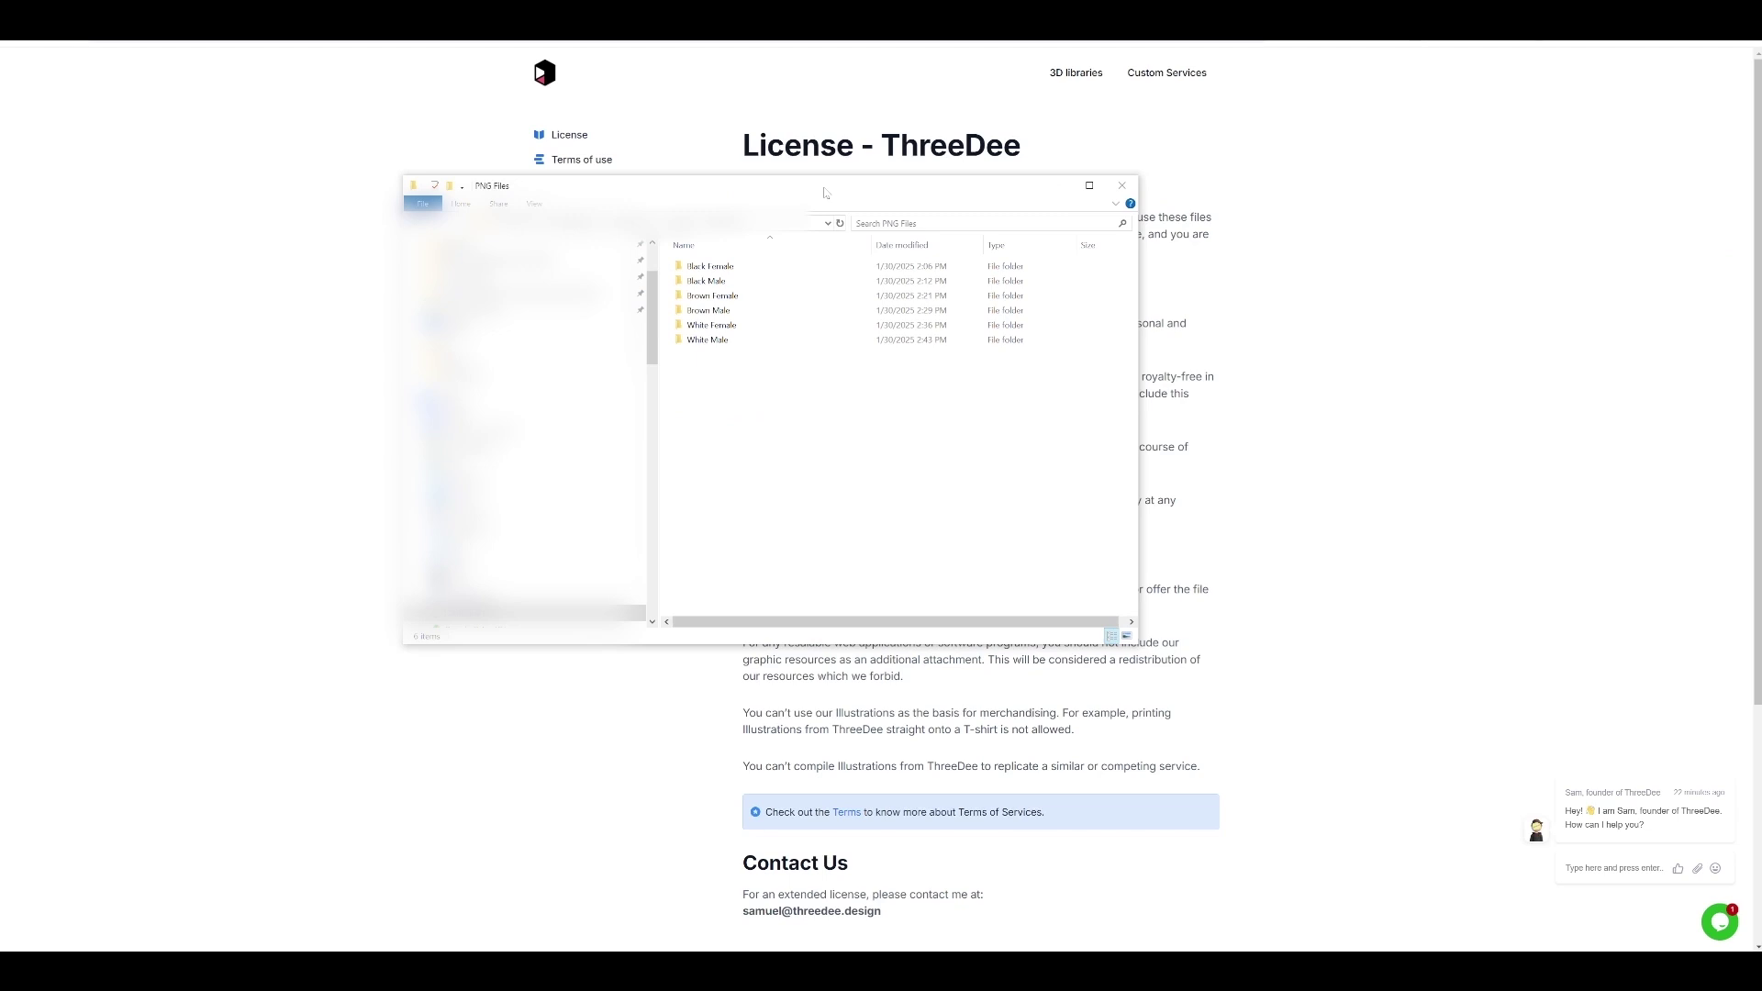
In File Explorer, open the Brown Male folder inside PNG Files and browse its pose subfolders
double_click(745, 310)
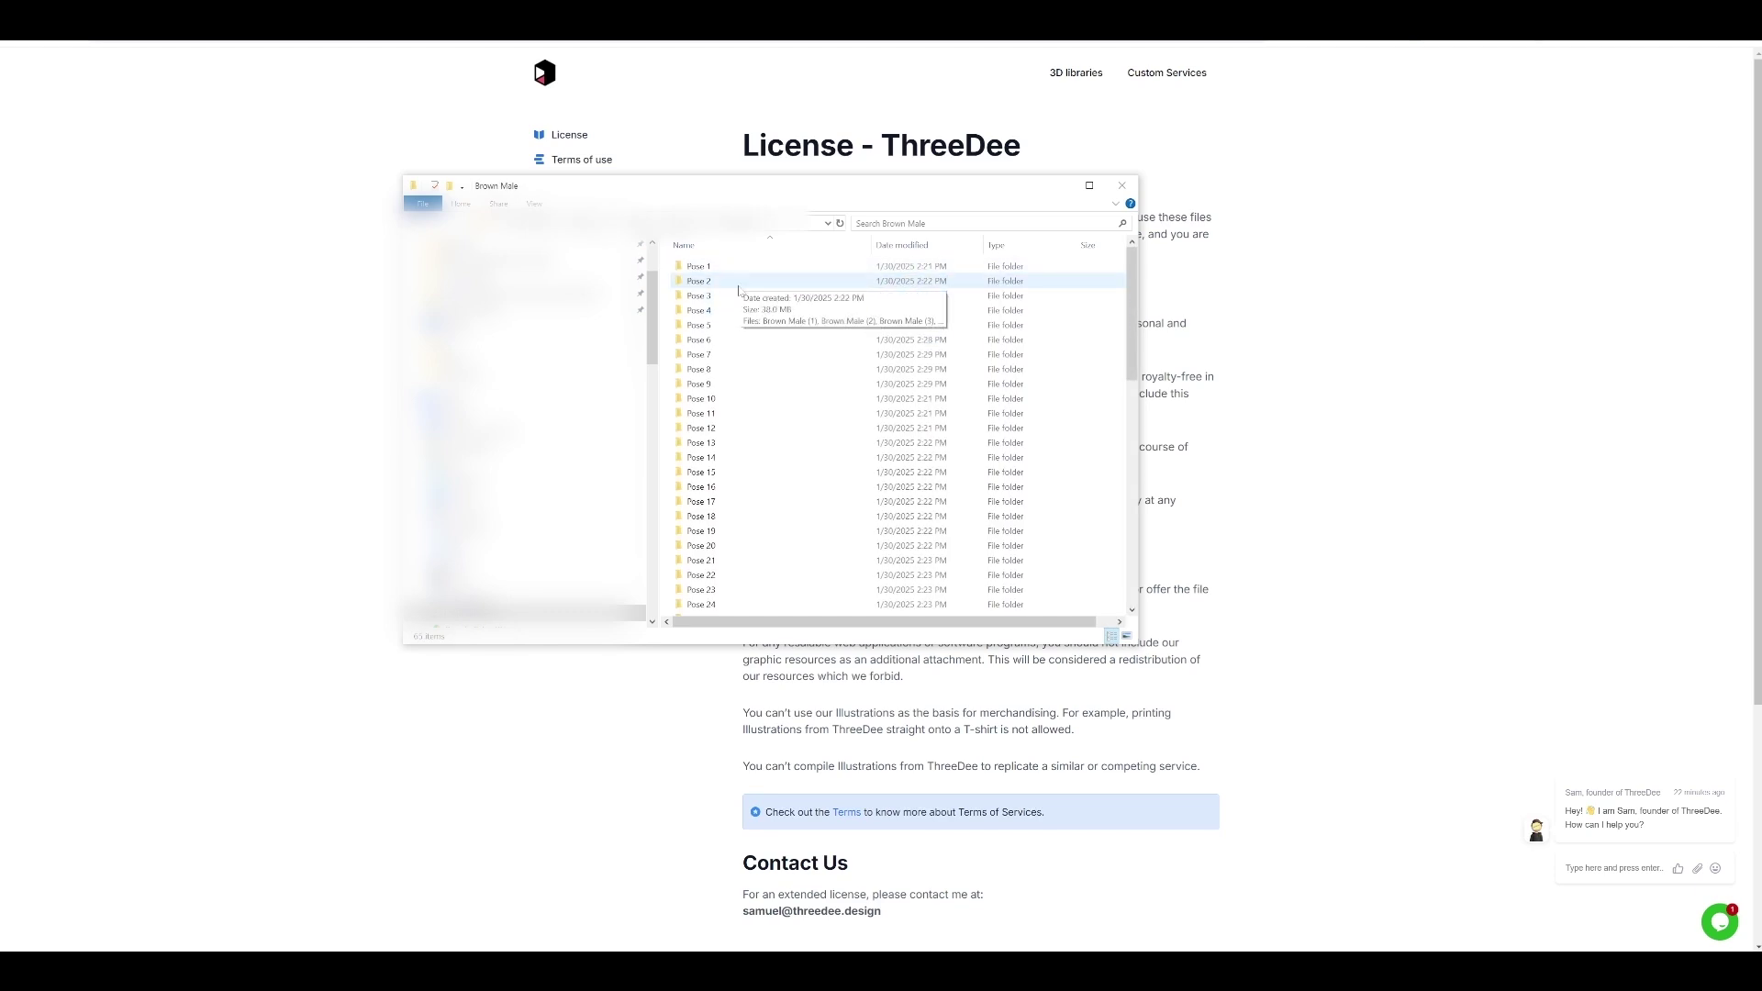
scroll(735, 298, "down", 4)
double_click(725, 333)
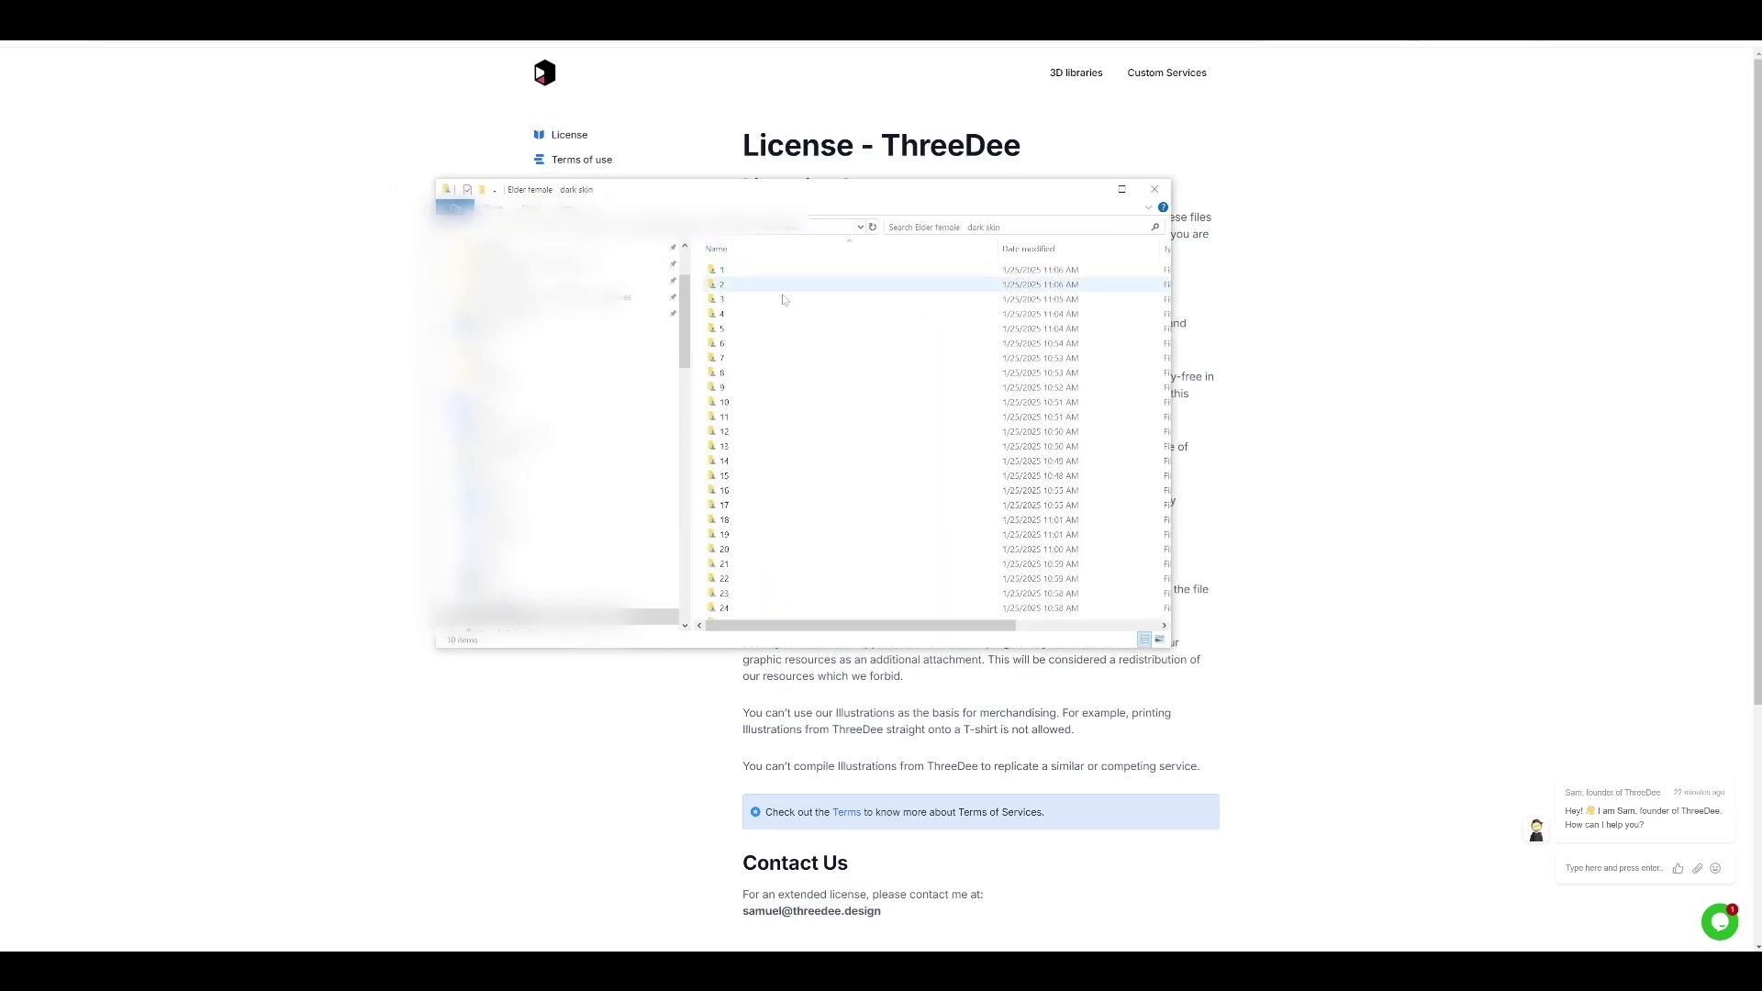
Open folder 7 of the dark-skinned elder female PNG files, view the pose images from 0250 to 0265, and close the viewer
double_click(738, 358)
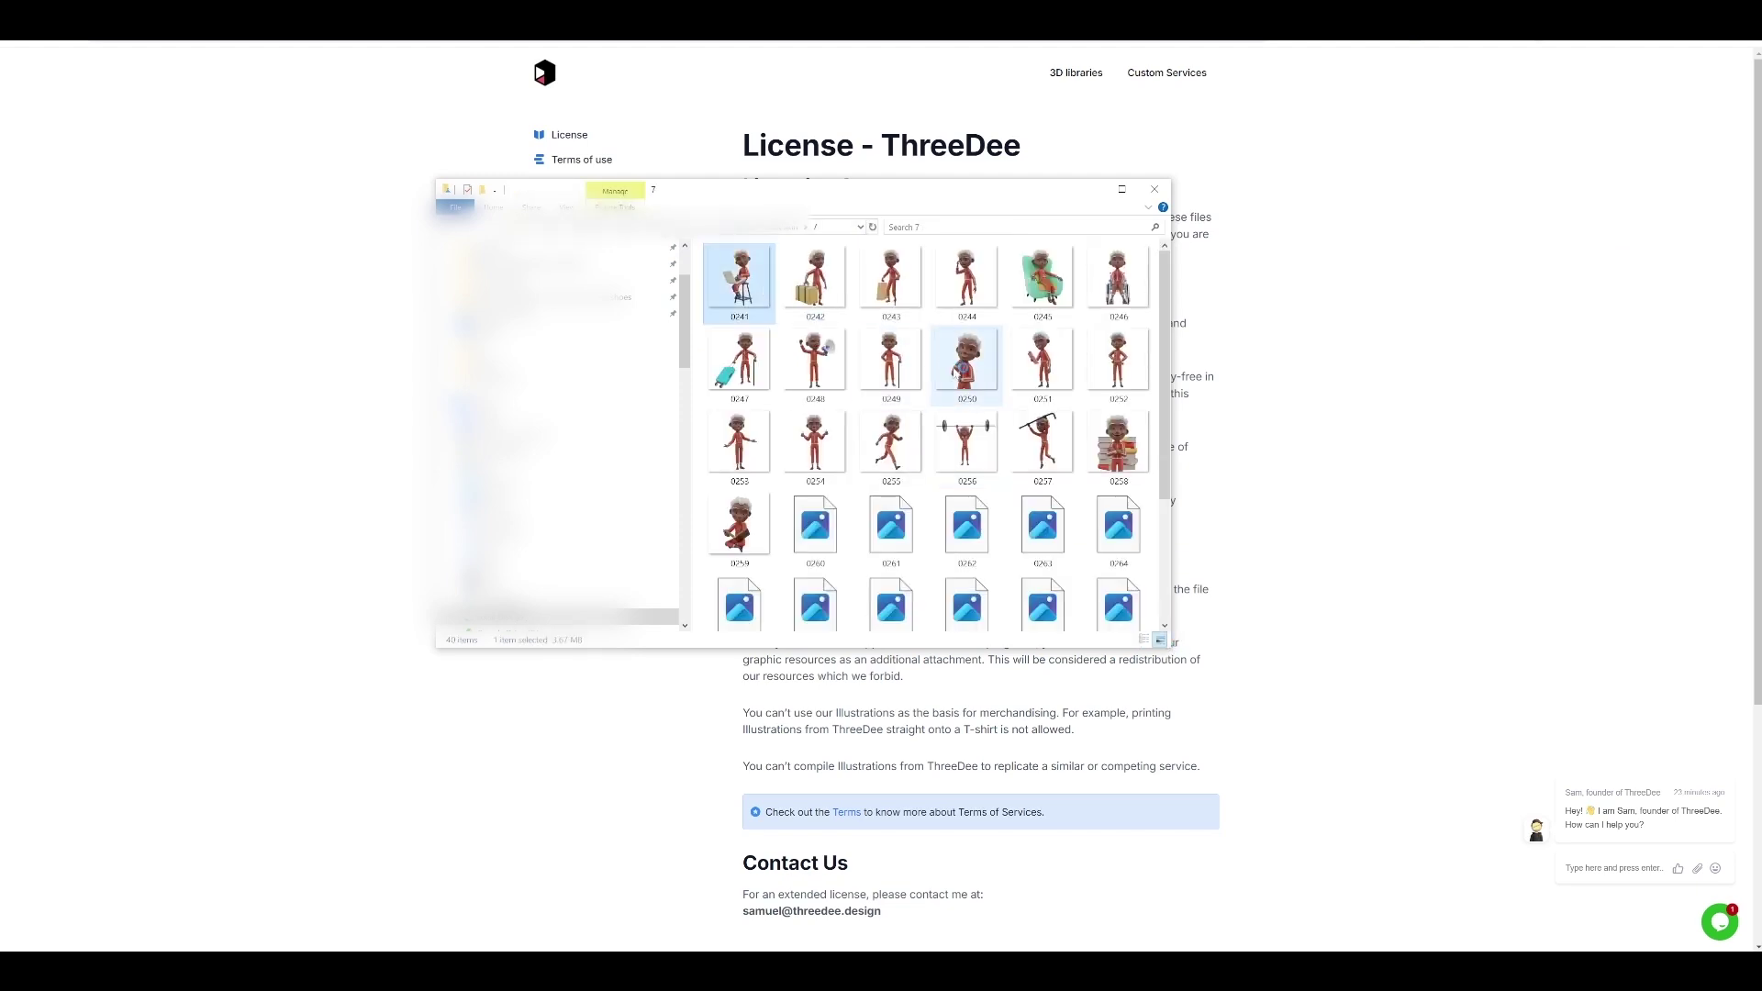
double_click(970, 373)
key("Right")
key("Right")
key("Right")
key("Right")
key("Right")
key("Right")
key("Right")
key("Right")
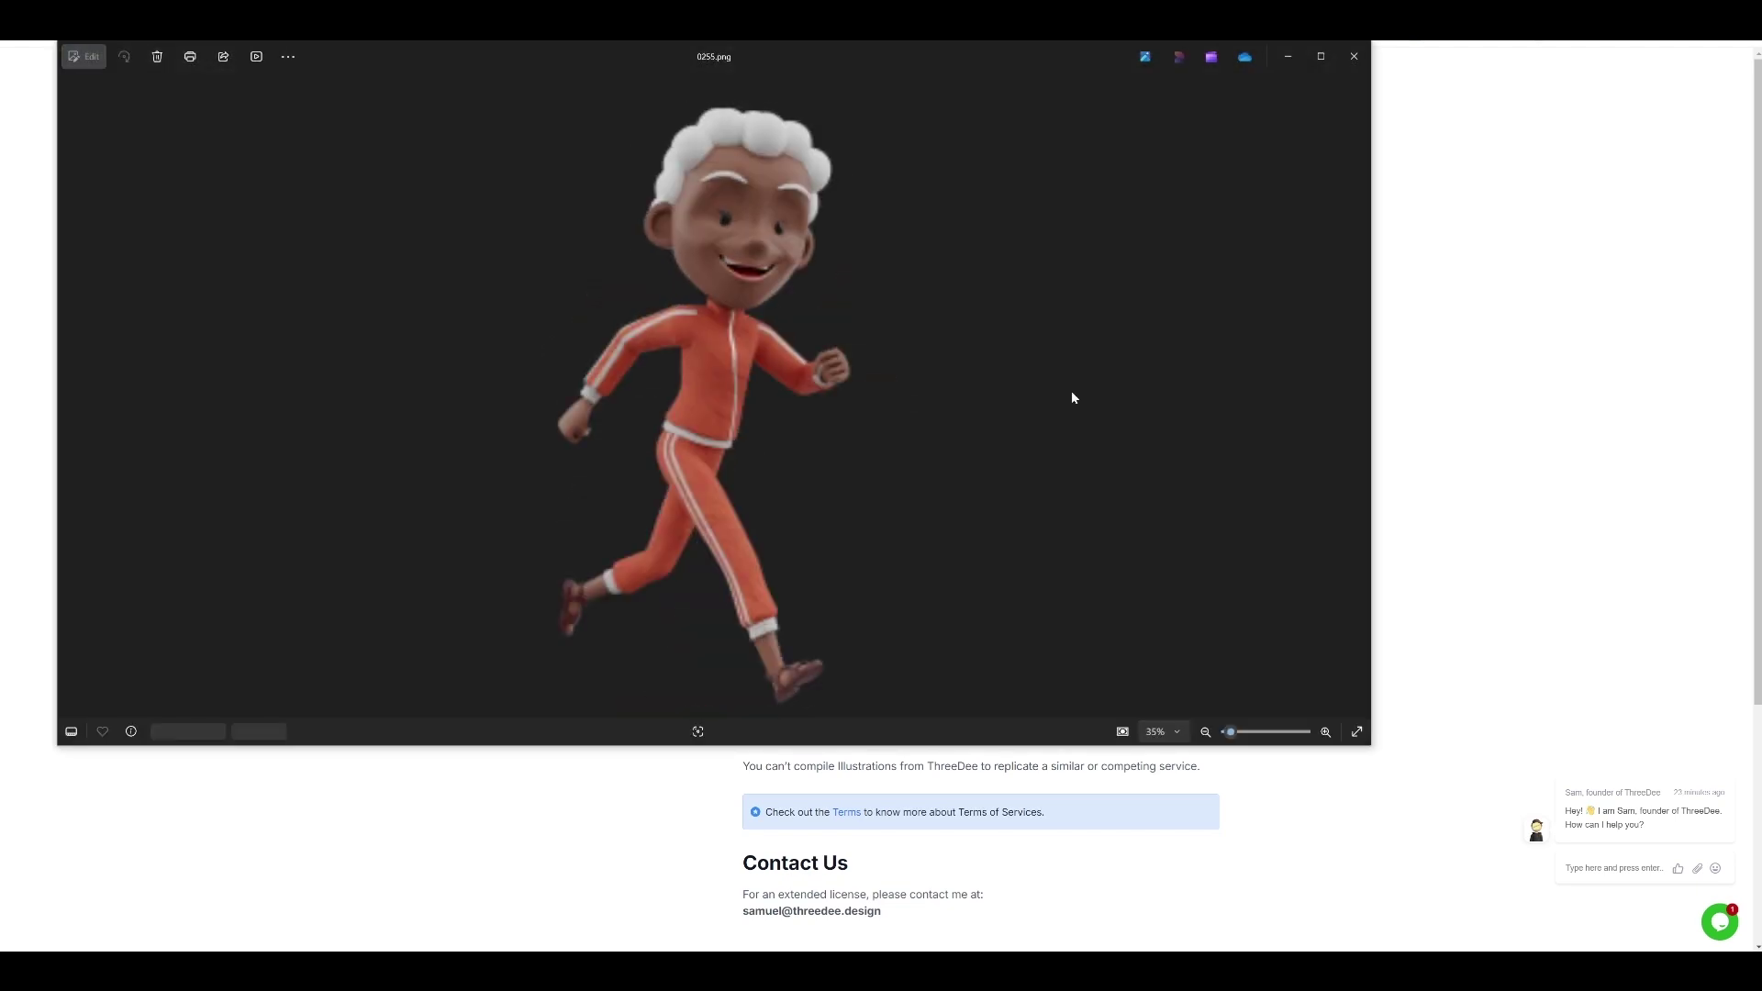
key("Right")
key("Right")
key("Right")
key("Right")
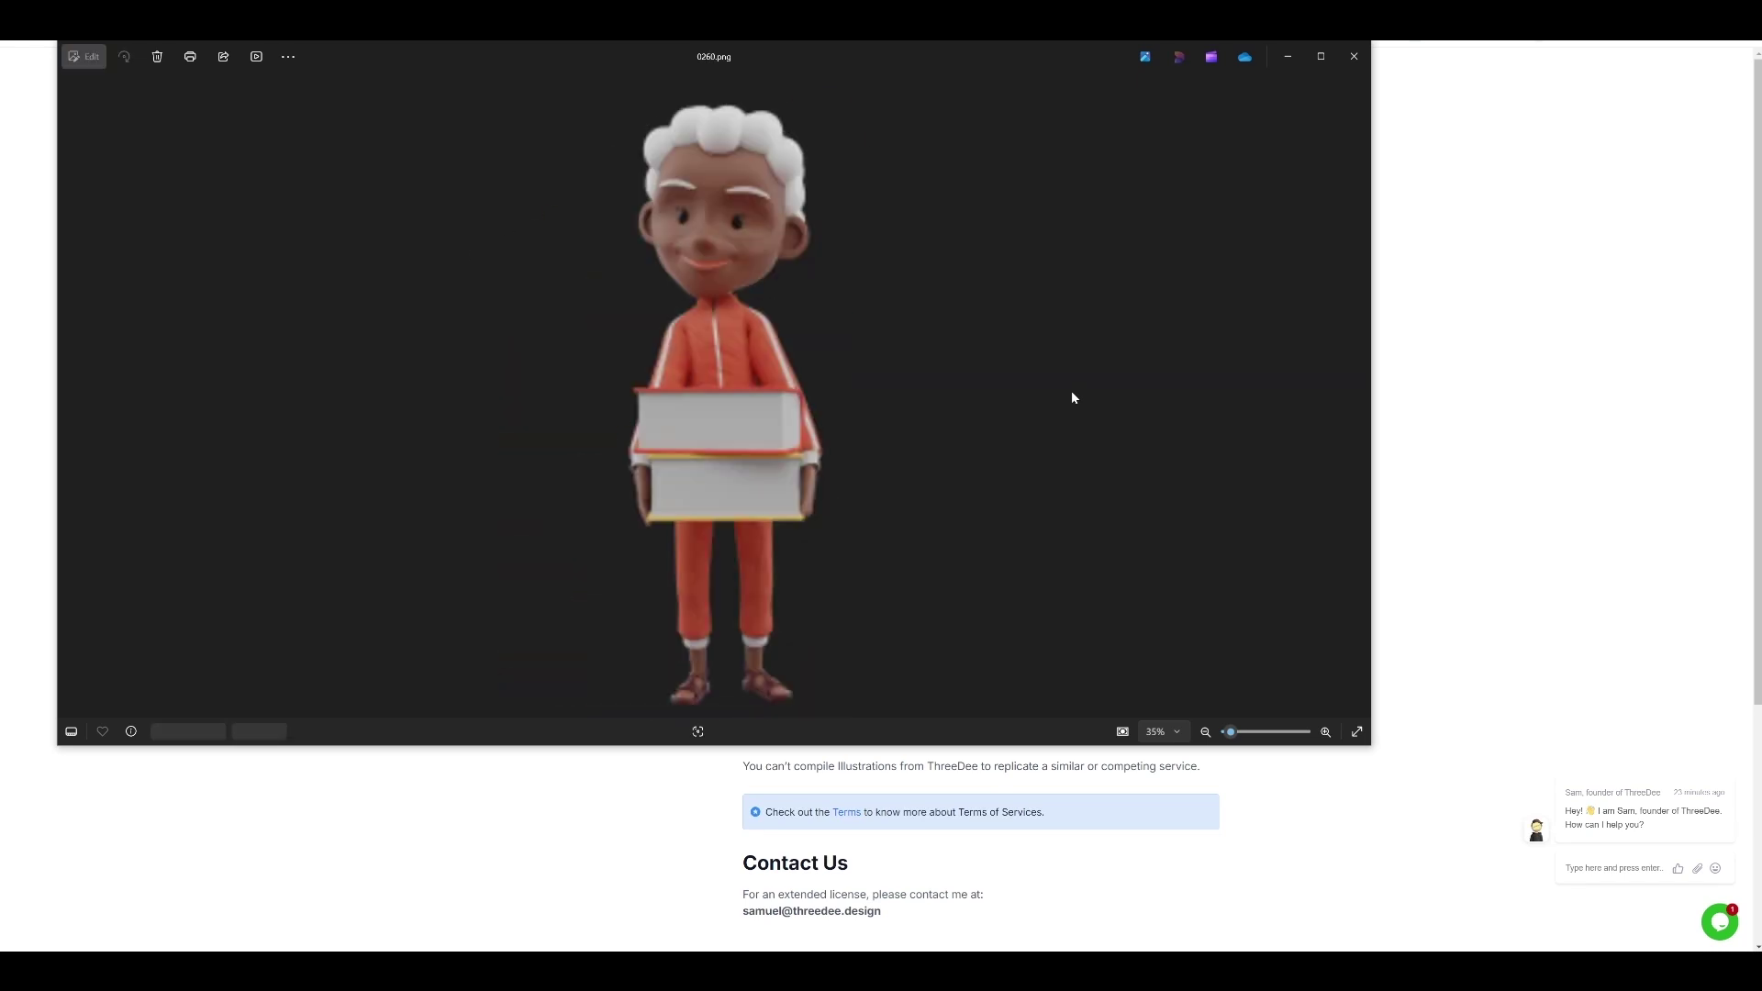
key("Right")
key("Right")
key("Right")
key("Right")
key("Right")
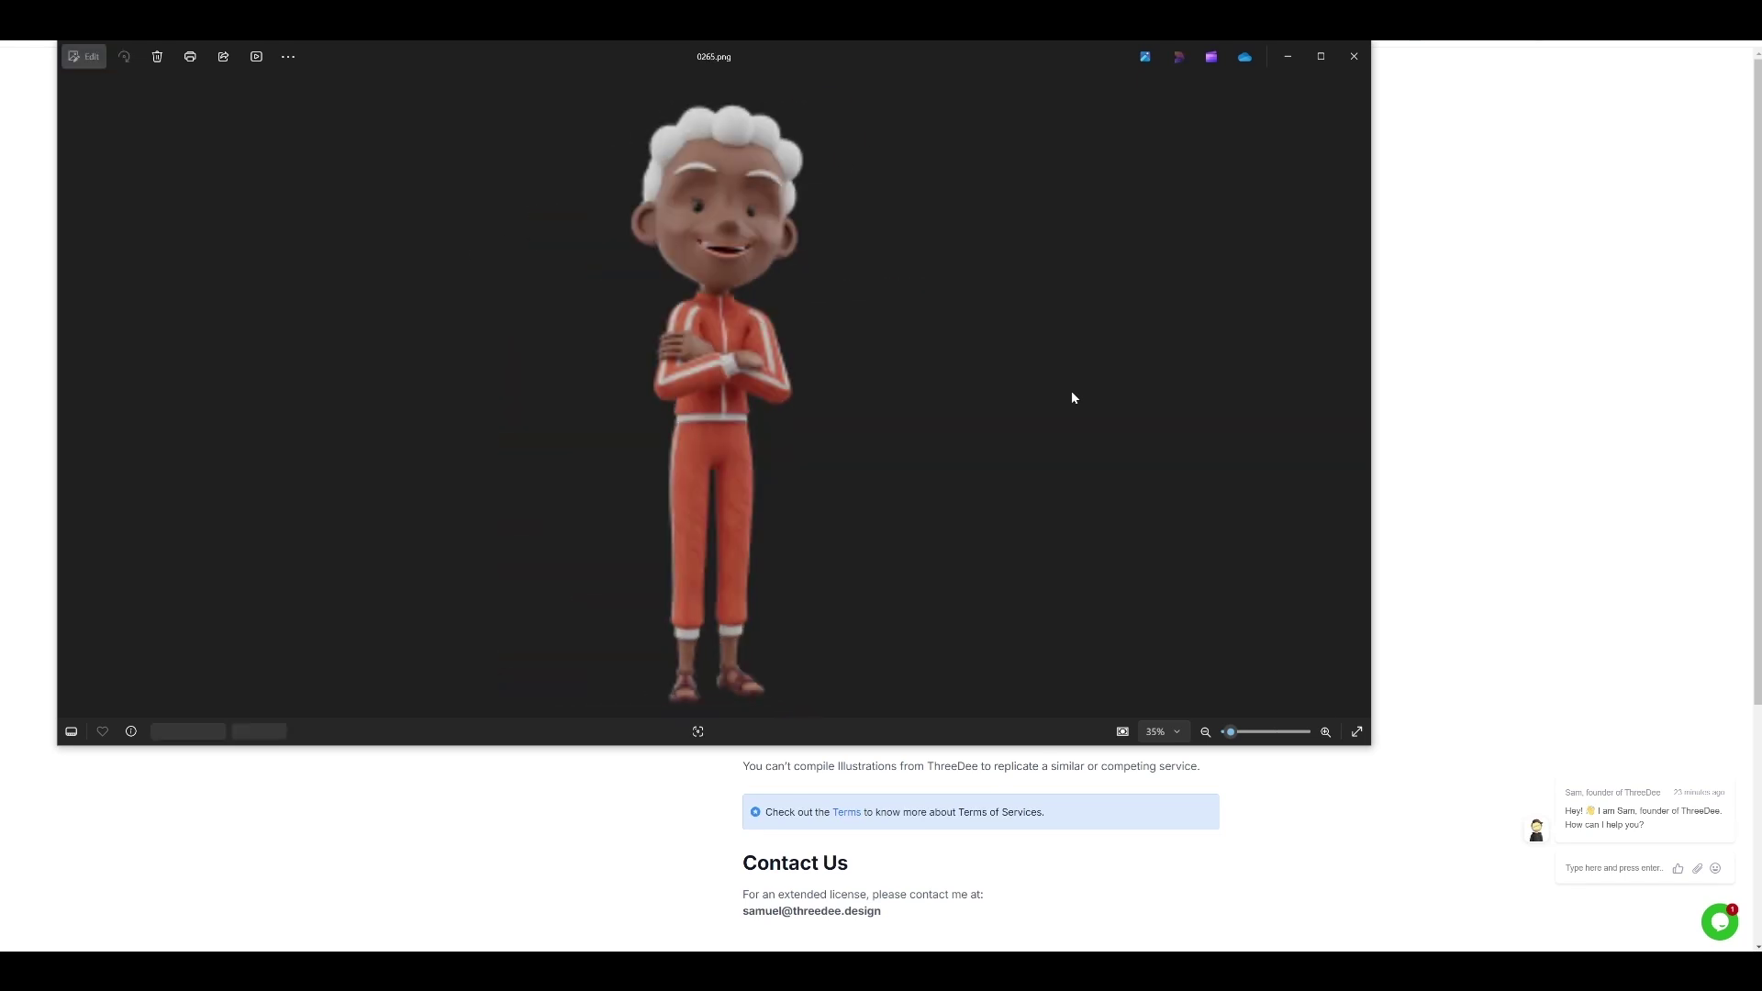
left_click(1353, 56)
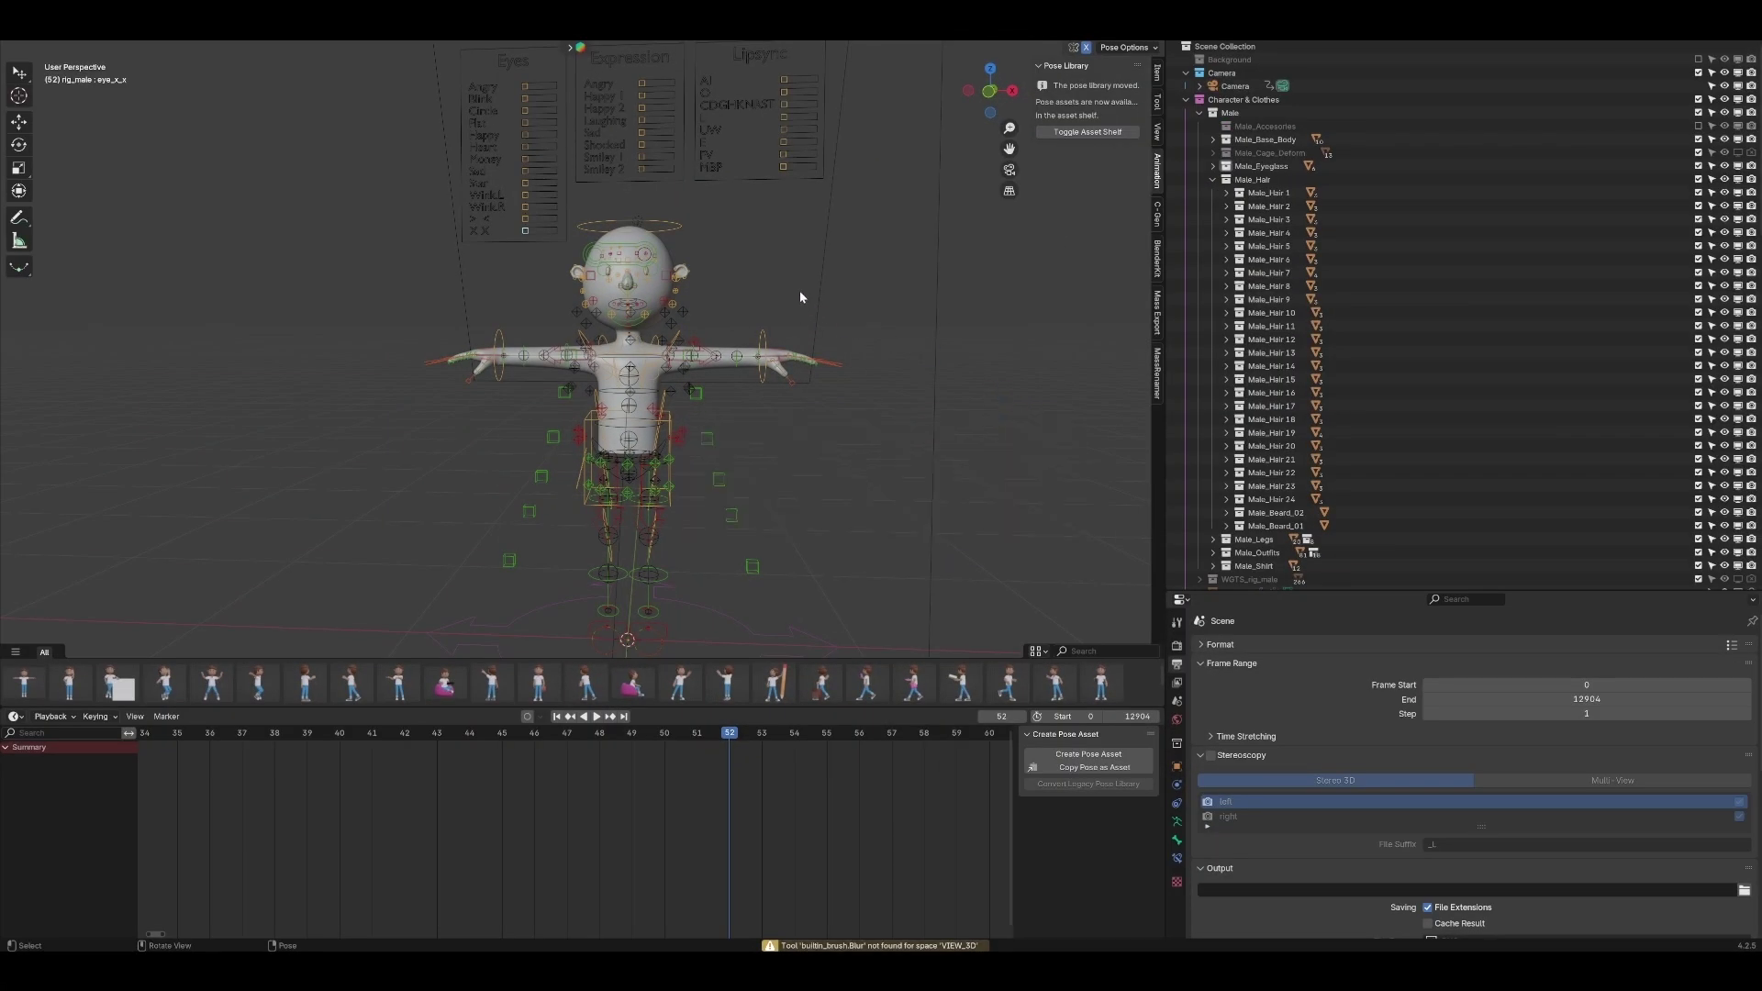
Switch to Blender and show the Cloth (Tweak), arm IK, arm tweak and leg IK layers of the male rig
left_click(677, 229)
middle_click_drag(881, 252, 950, 240)
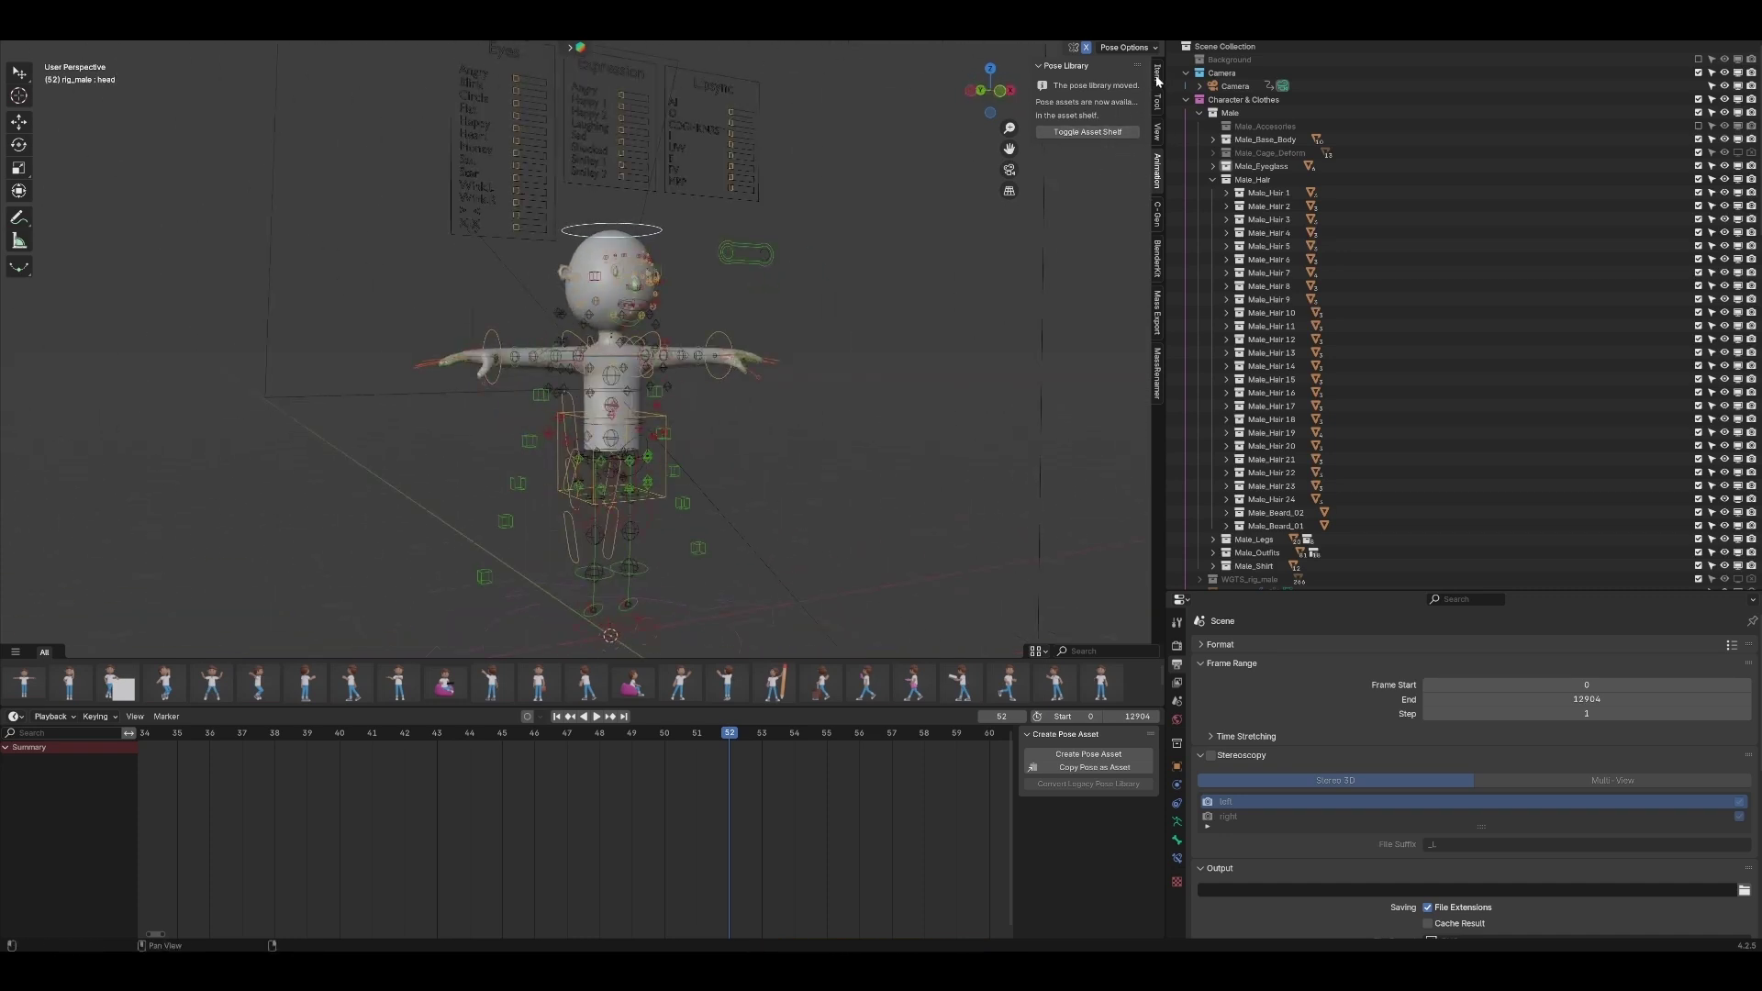
left_click(1158, 75)
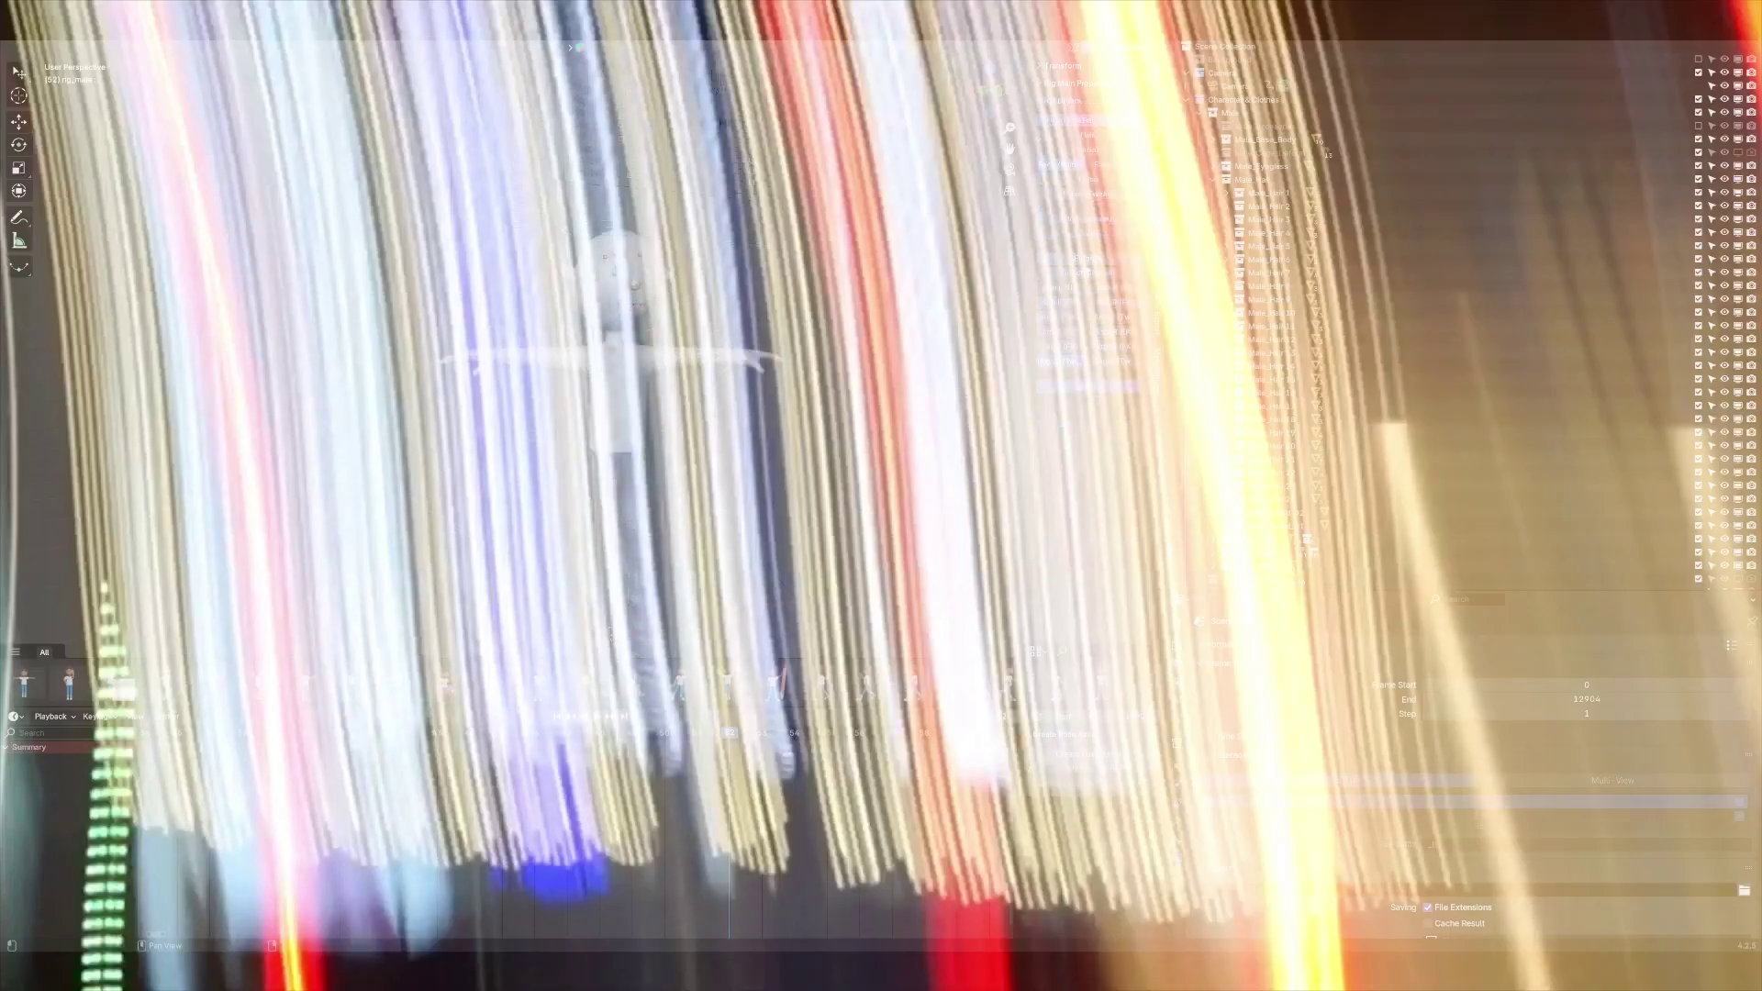
left_click(1087, 219)
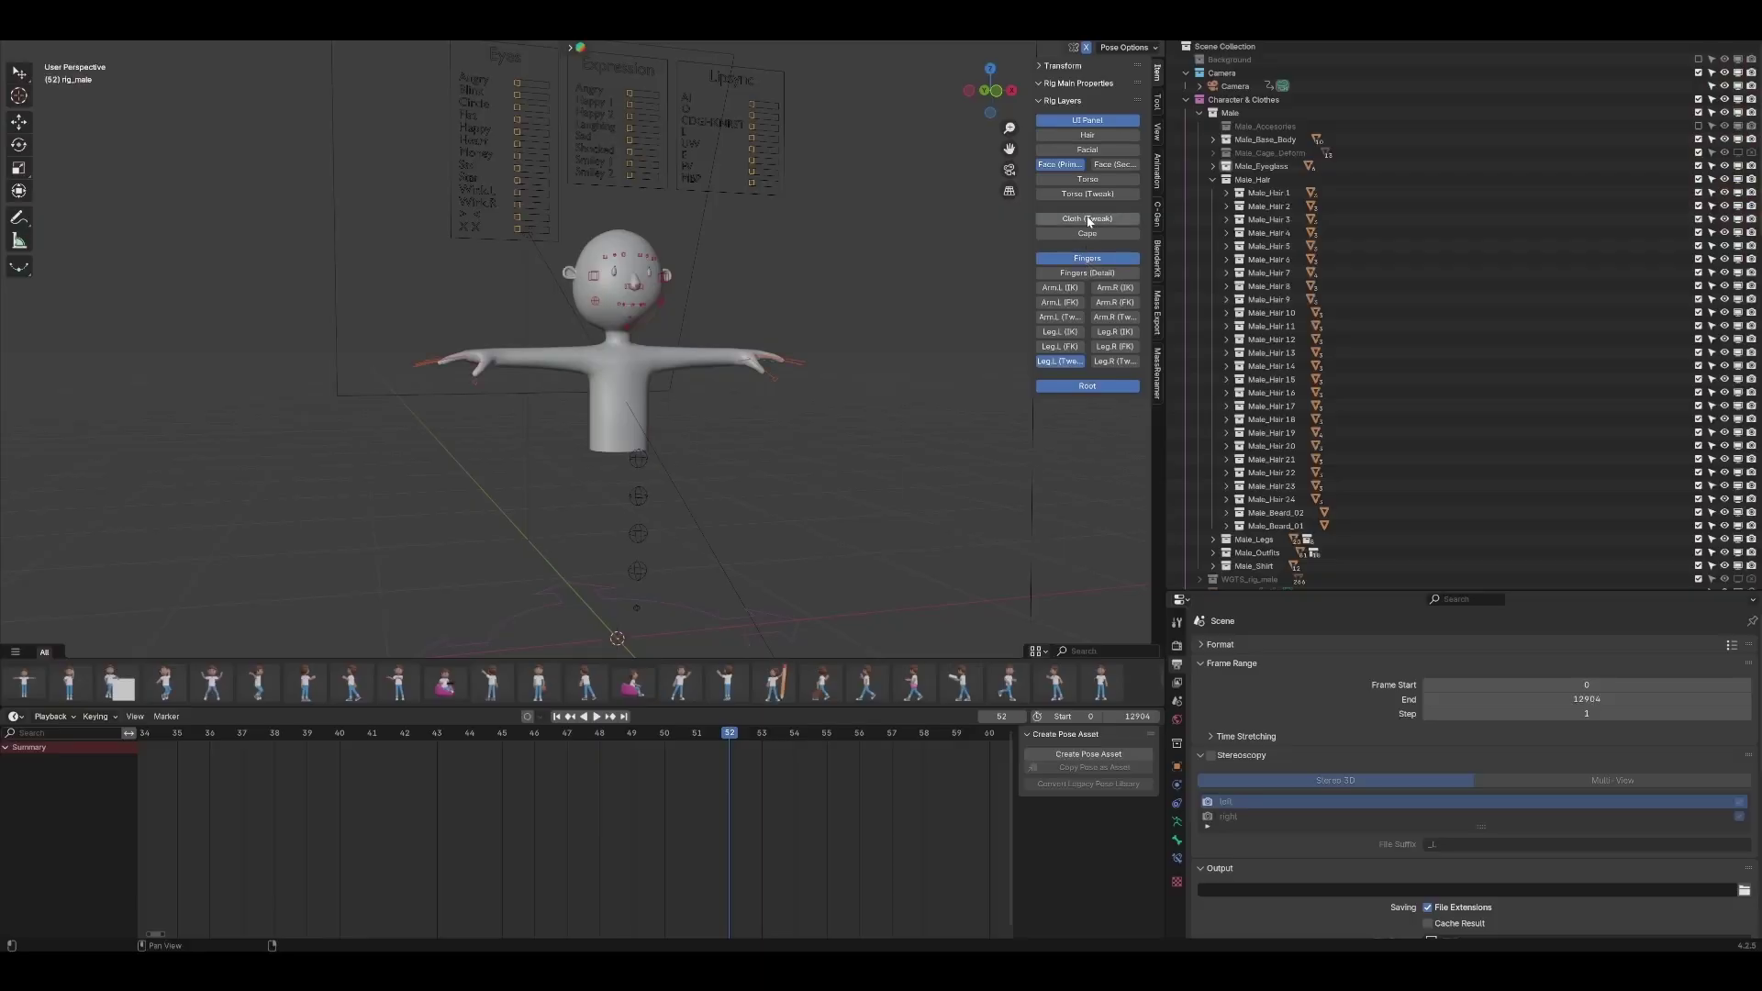
left_click(1075, 287)
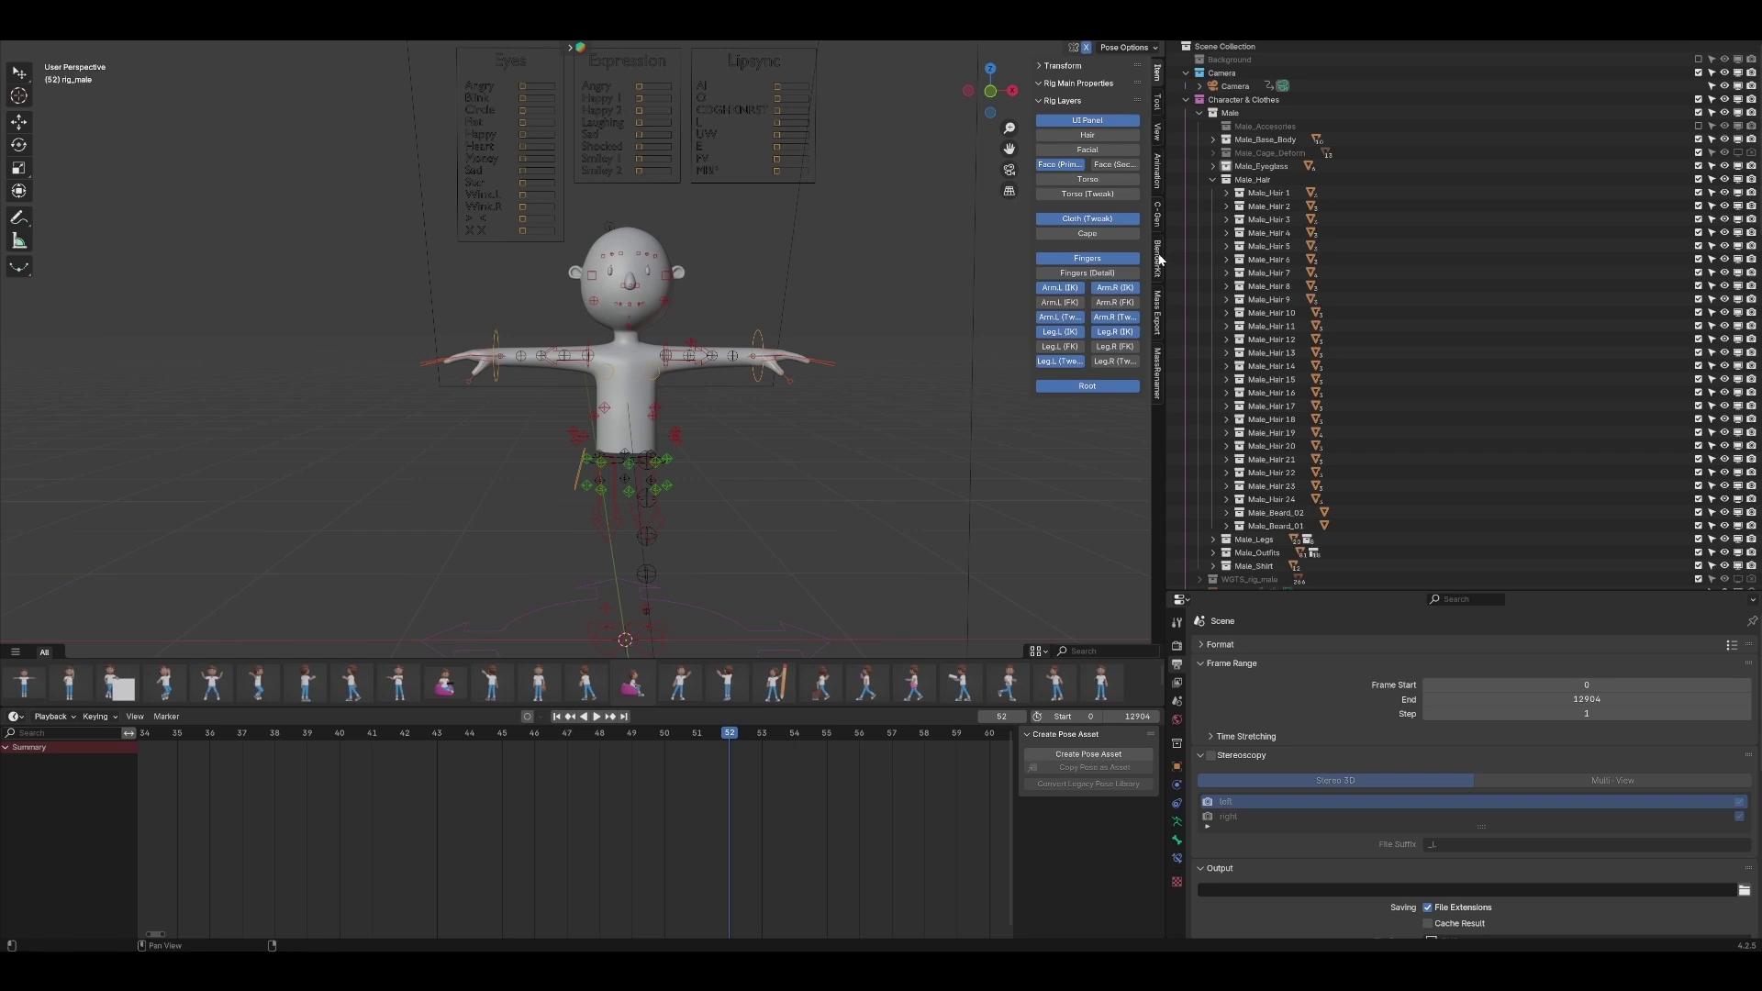
Set geo_male_body as the base object of the Character Generator
left_click(1158, 220)
left_click(1131, 123)
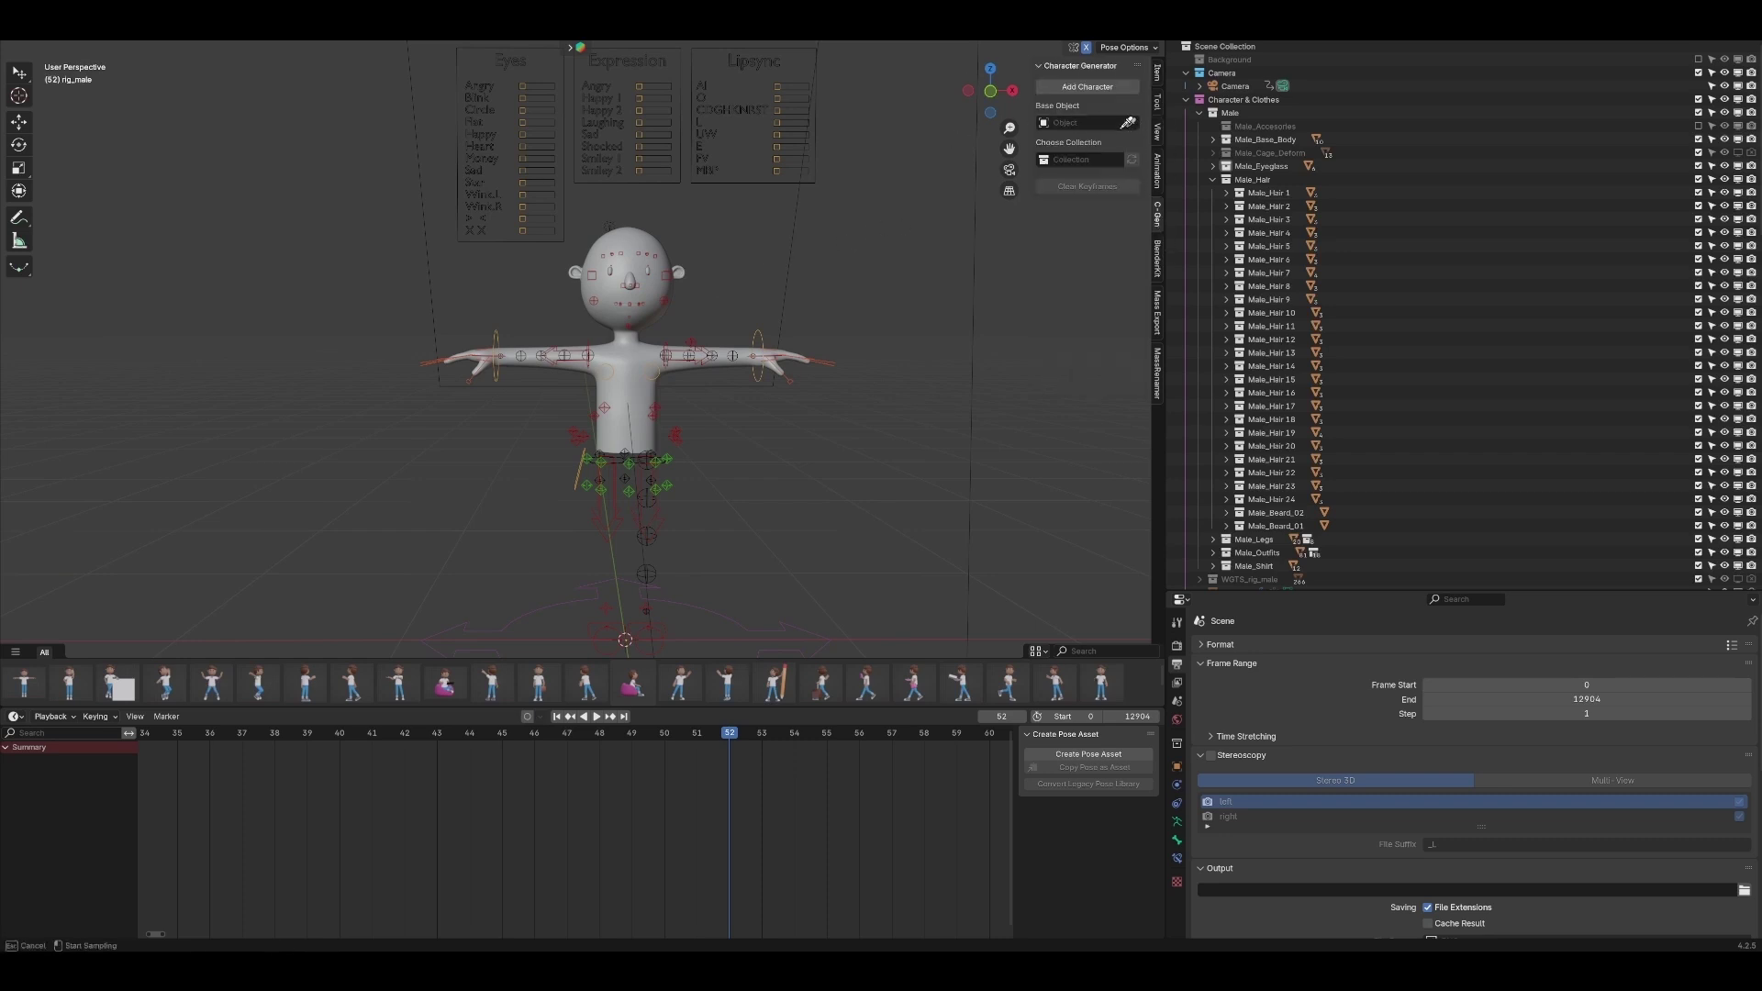
left_click(633, 395)
Choose the Character & Clothes collection for the Character Generator and load its item collections
left_click(1091, 160)
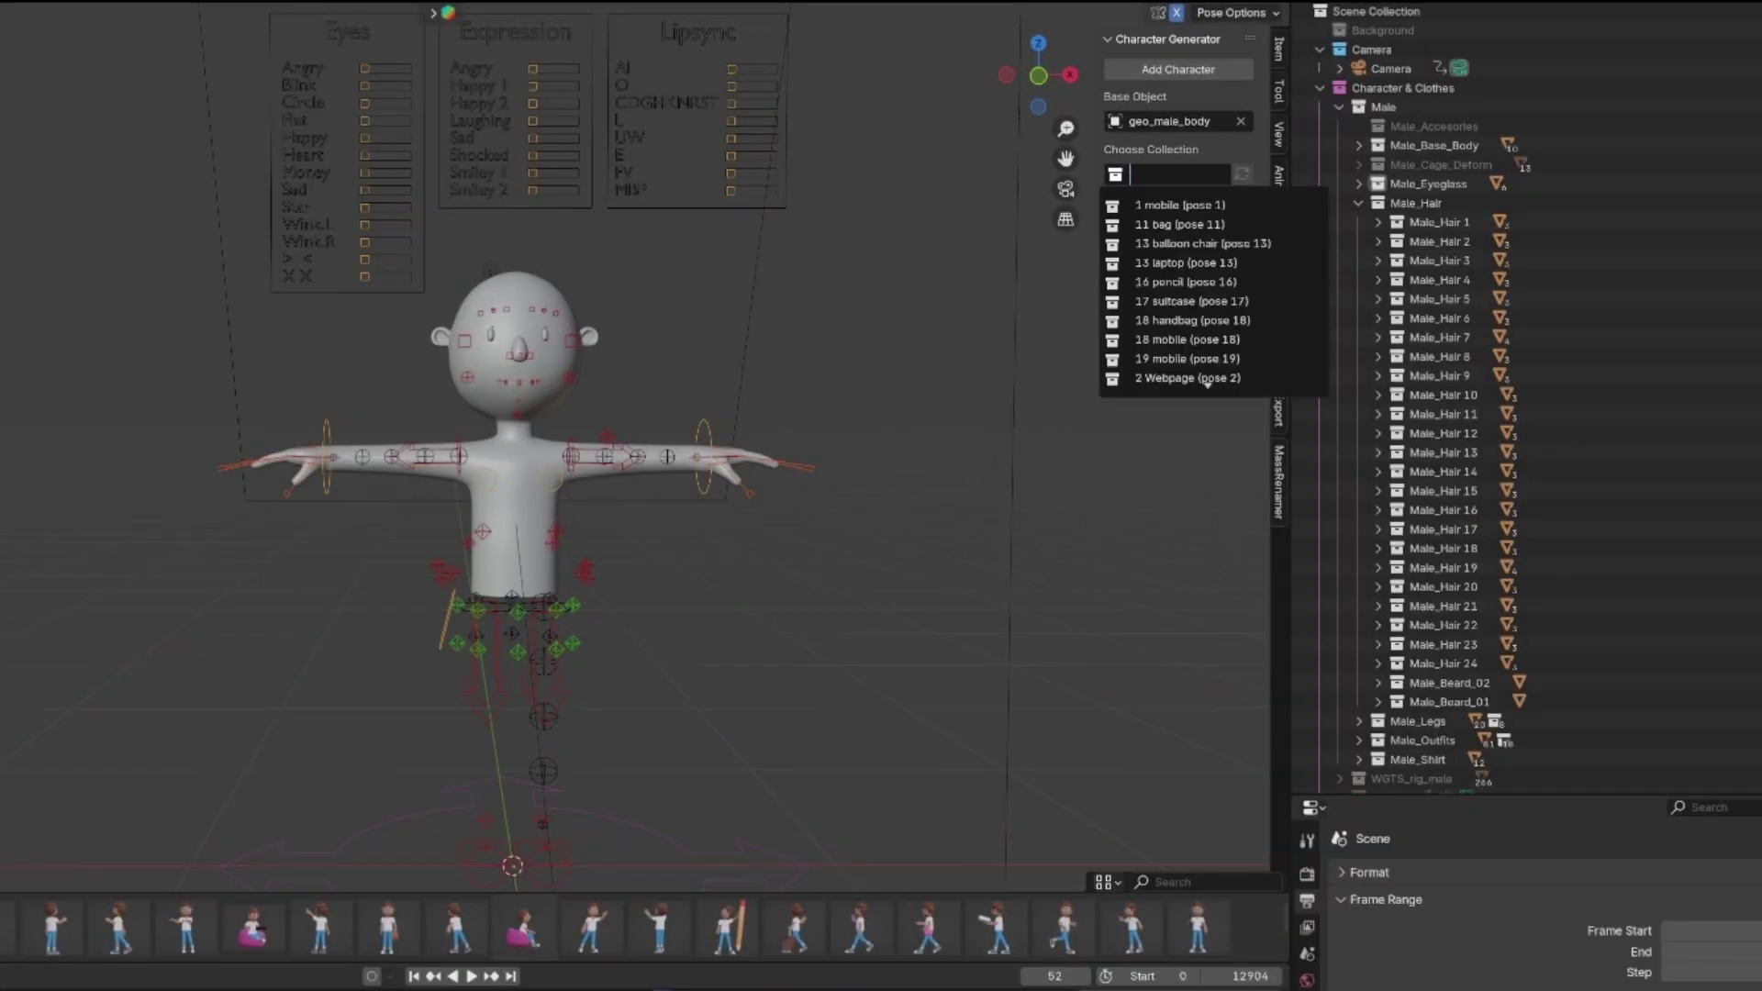
left_click(1242, 177)
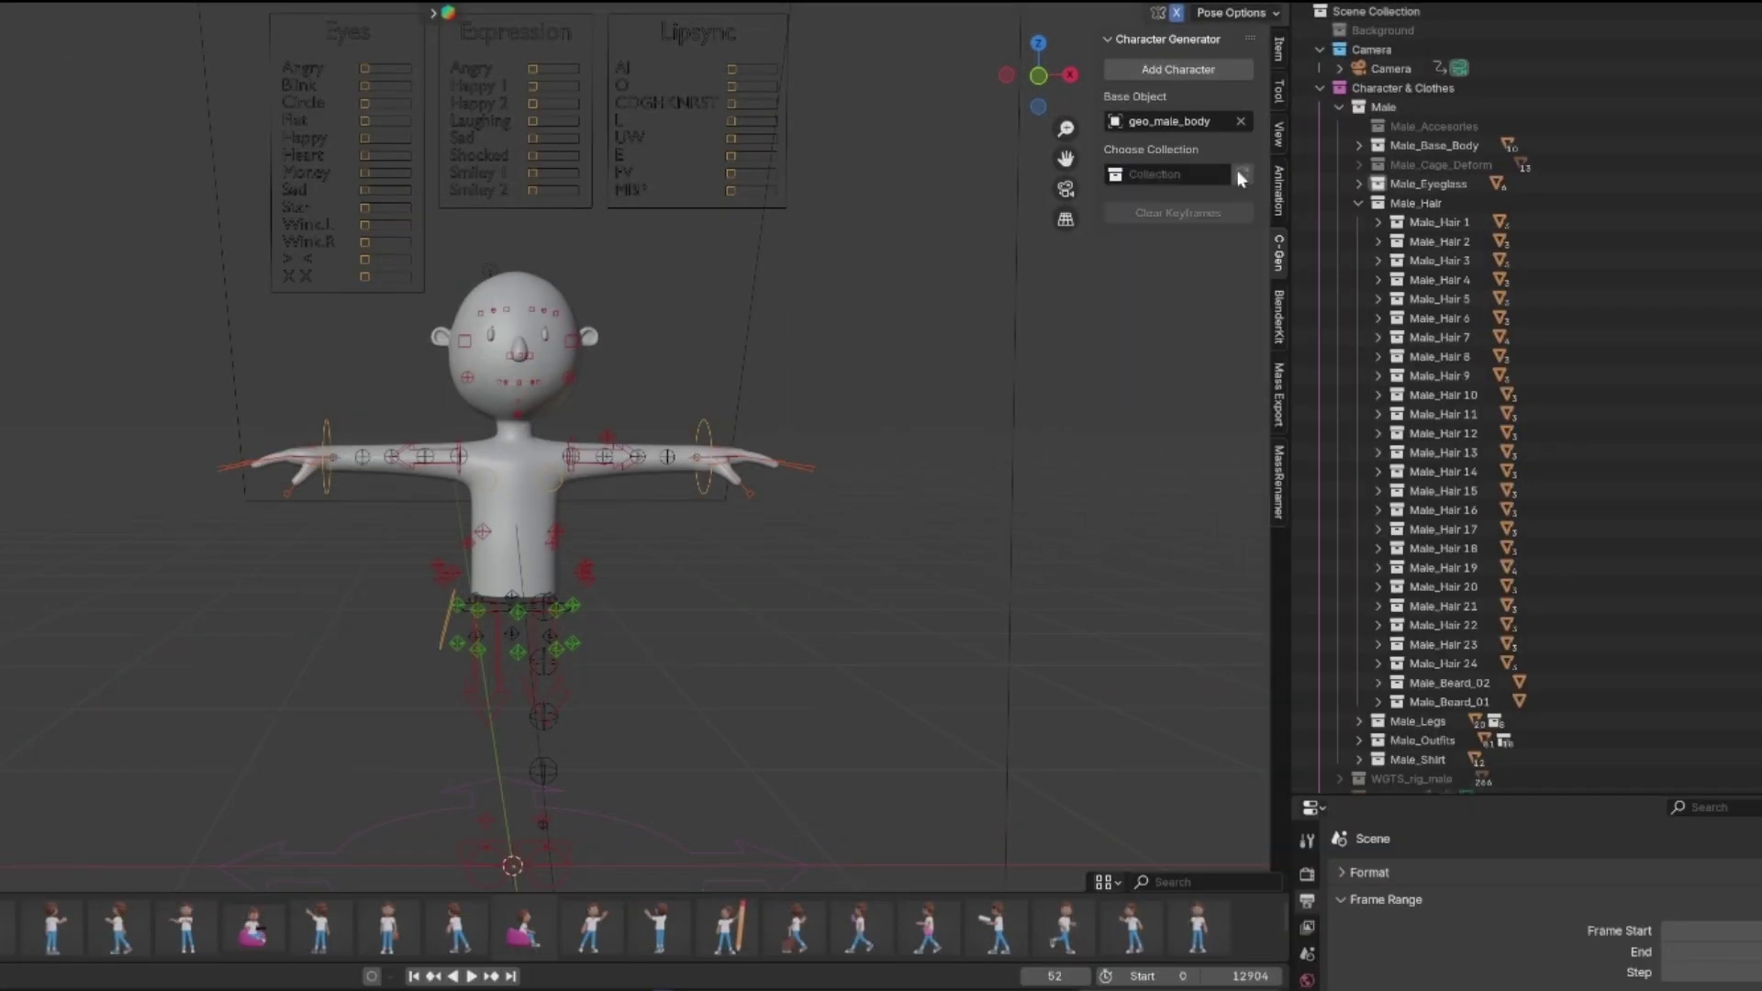
left_click(1242, 176)
type("chara")
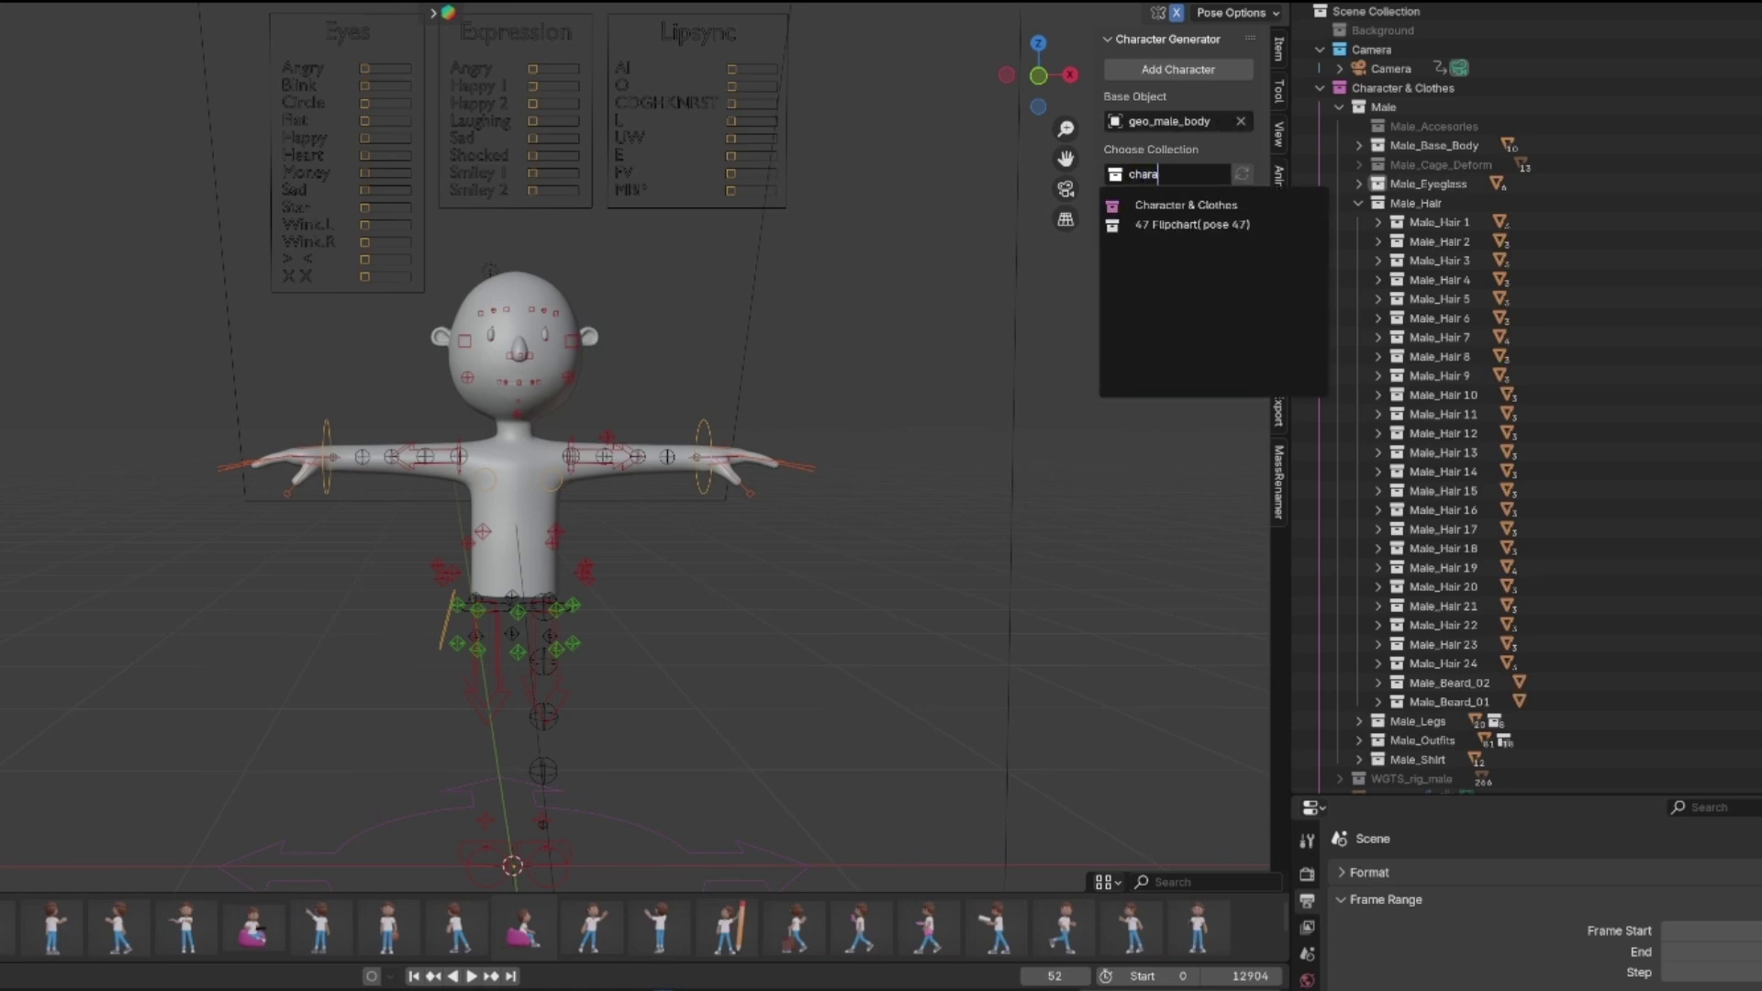
left_click(1177, 208)
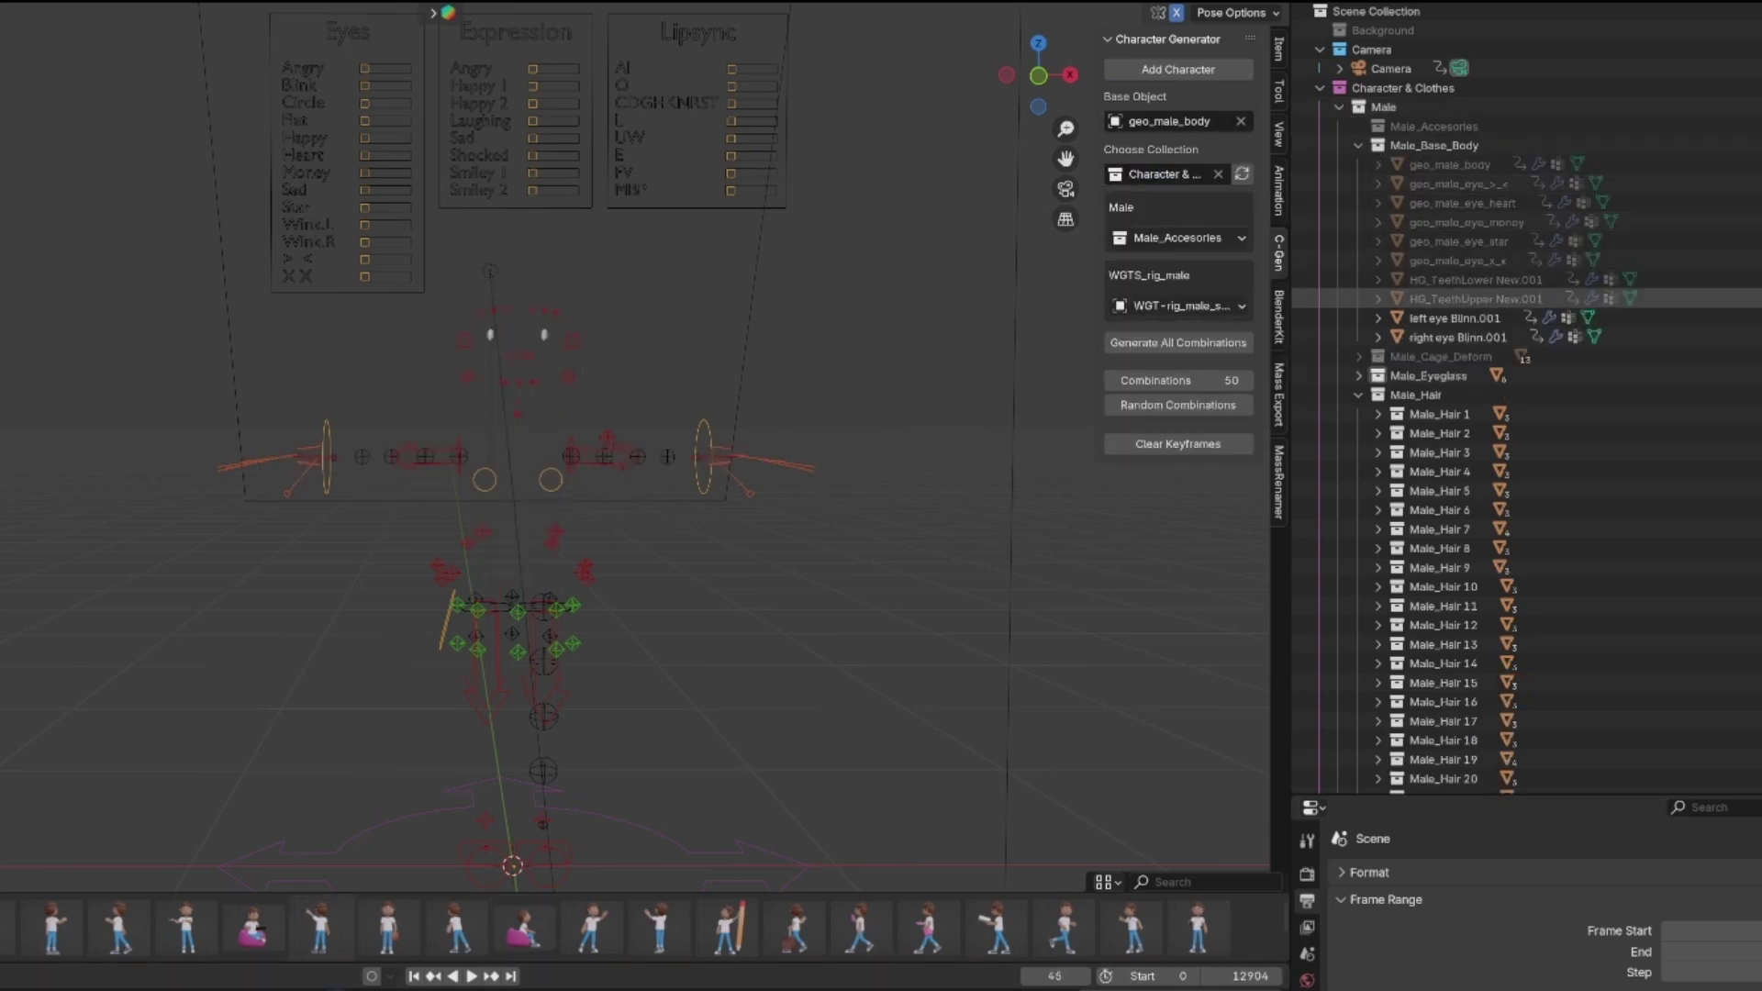
Change the Character Generator's collection to Male and load its item collections
left_click(1165, 174)
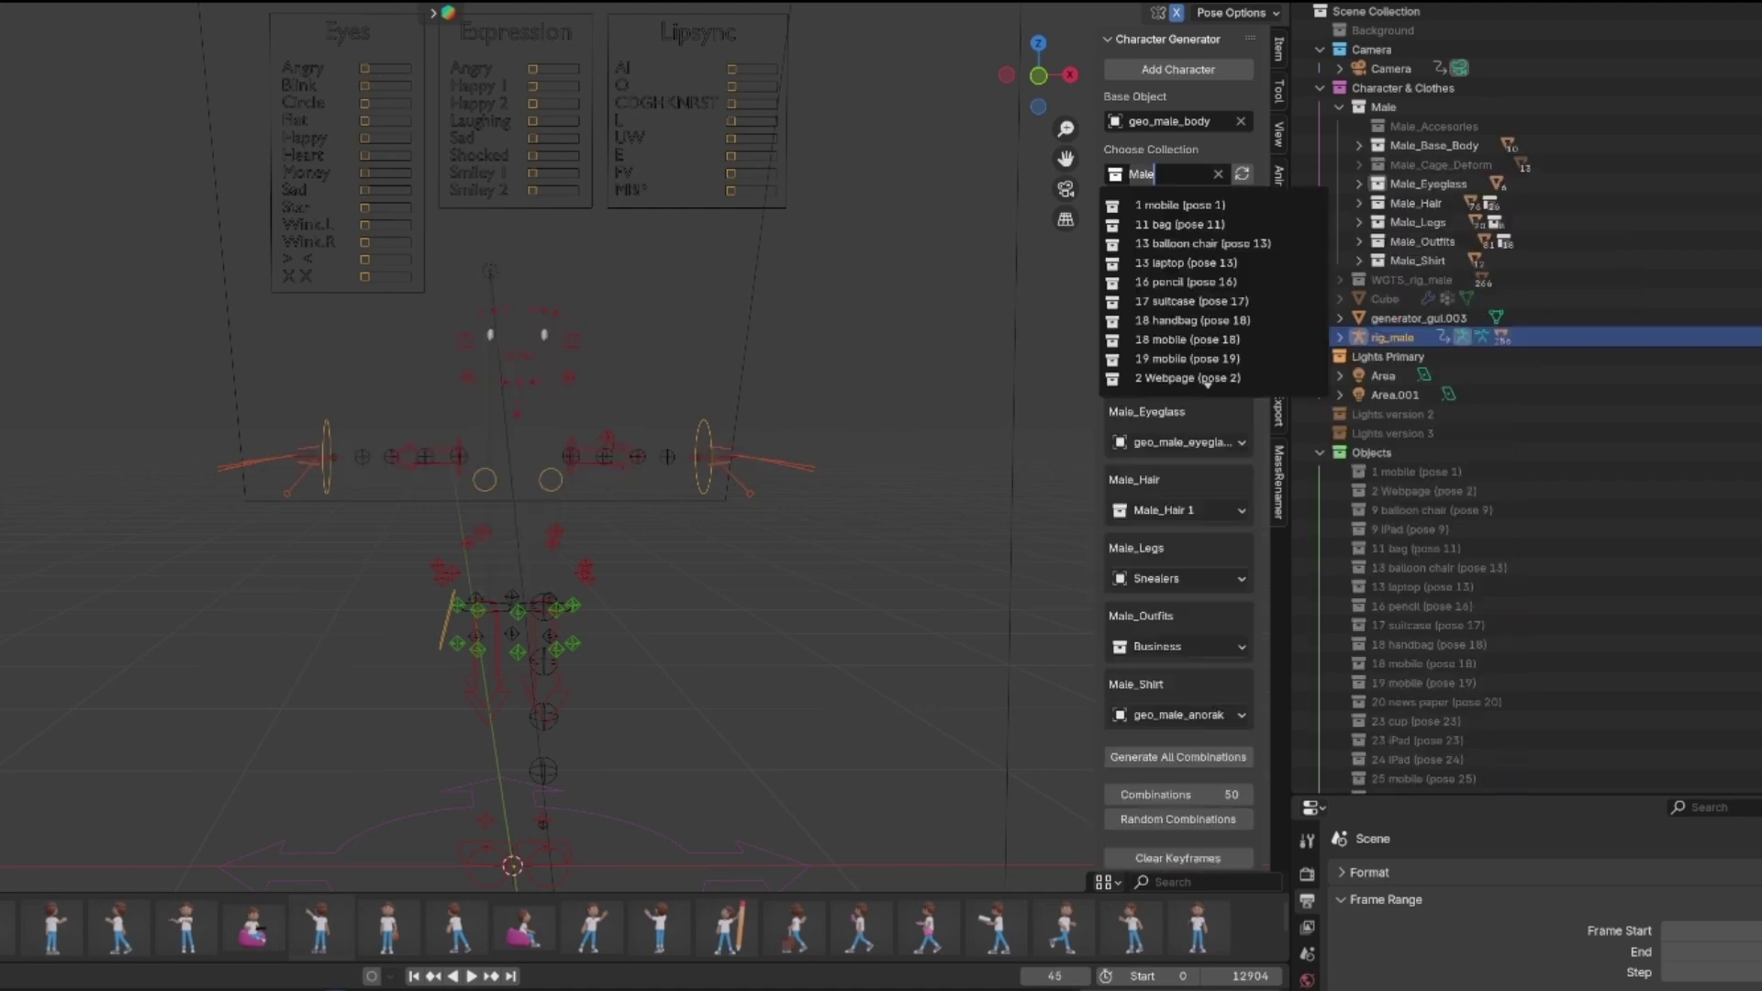
type("male")
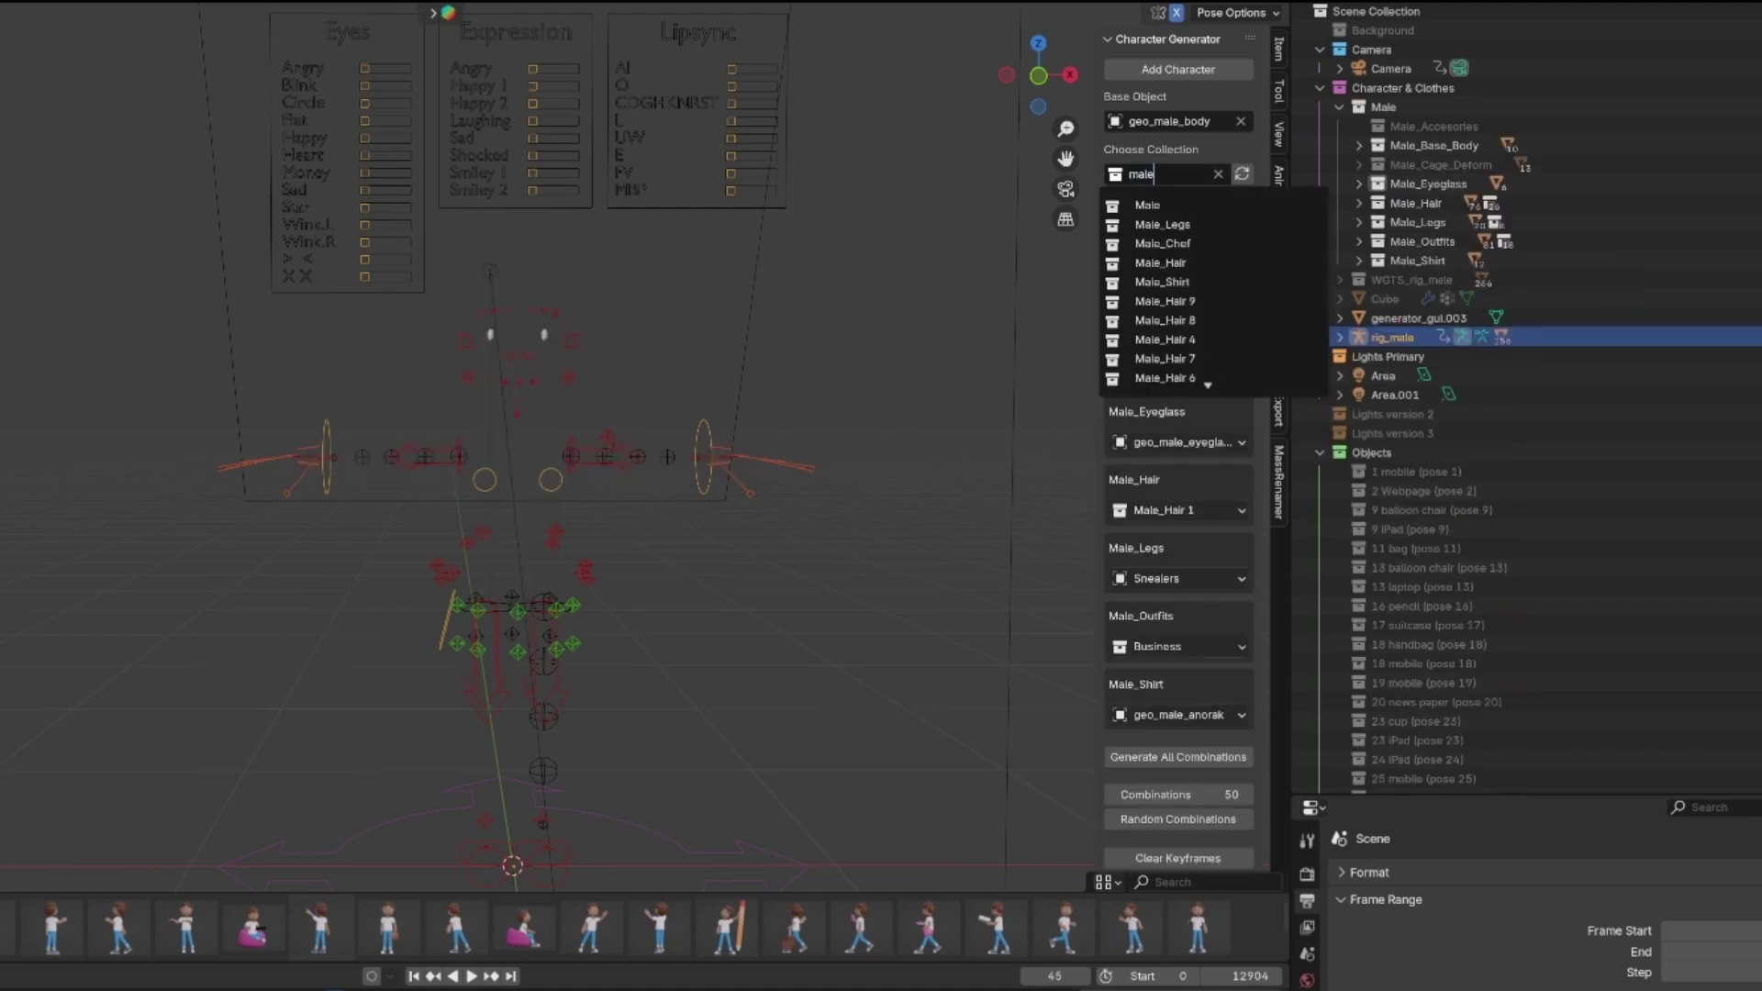
key("Return")
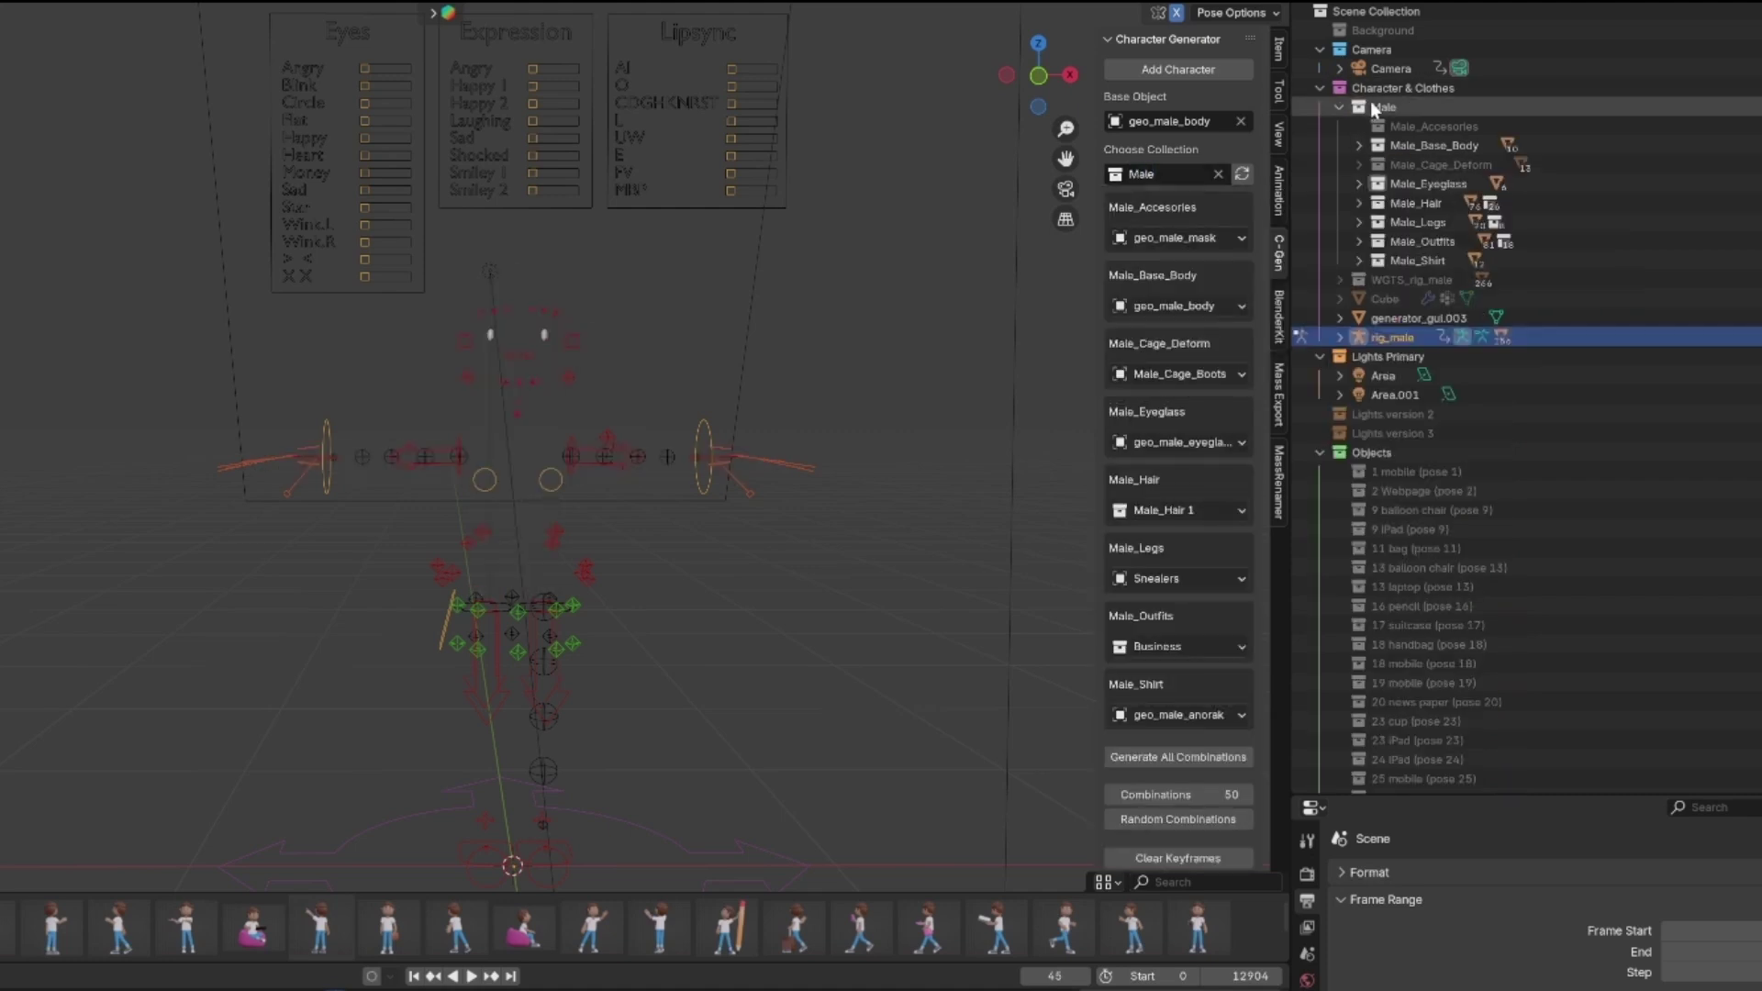
Move Male_Base_Body and Male_Cage_Deform out of the Male collection into Character & Clothes, and unhide the base body meshes
left_click_drag(1441, 145, 1421, 96)
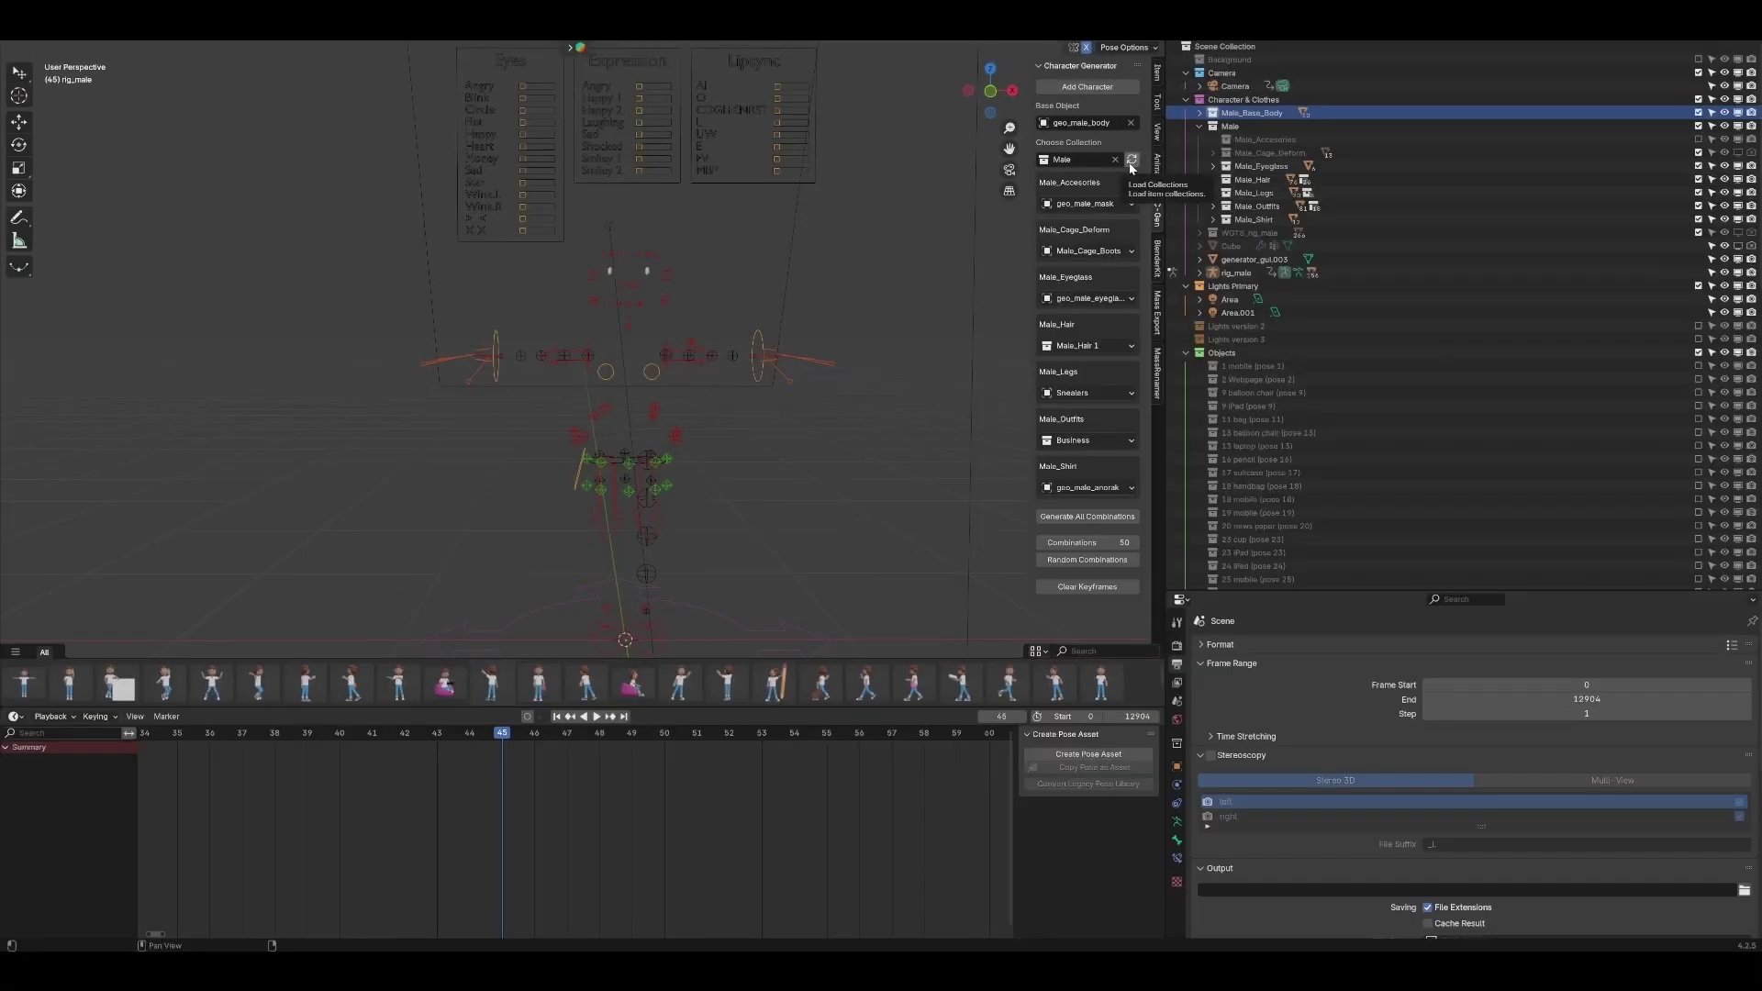
left_click(1200, 112)
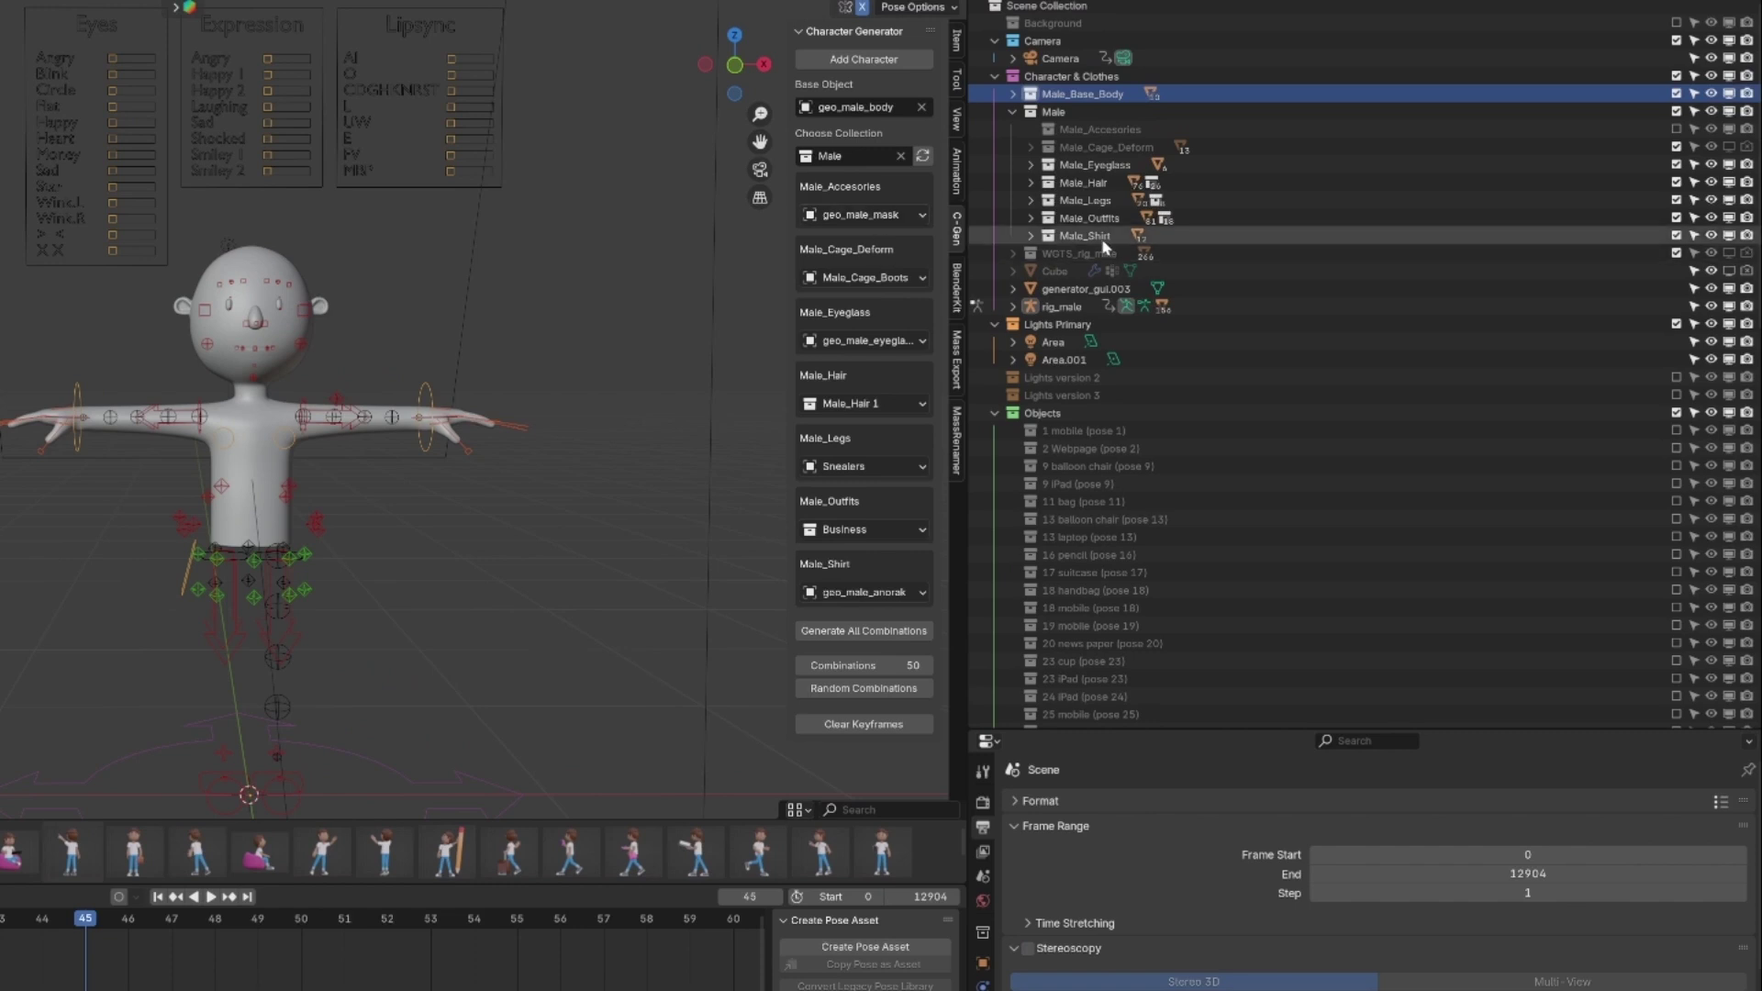
left_click_drag(1101, 147, 1119, 91)
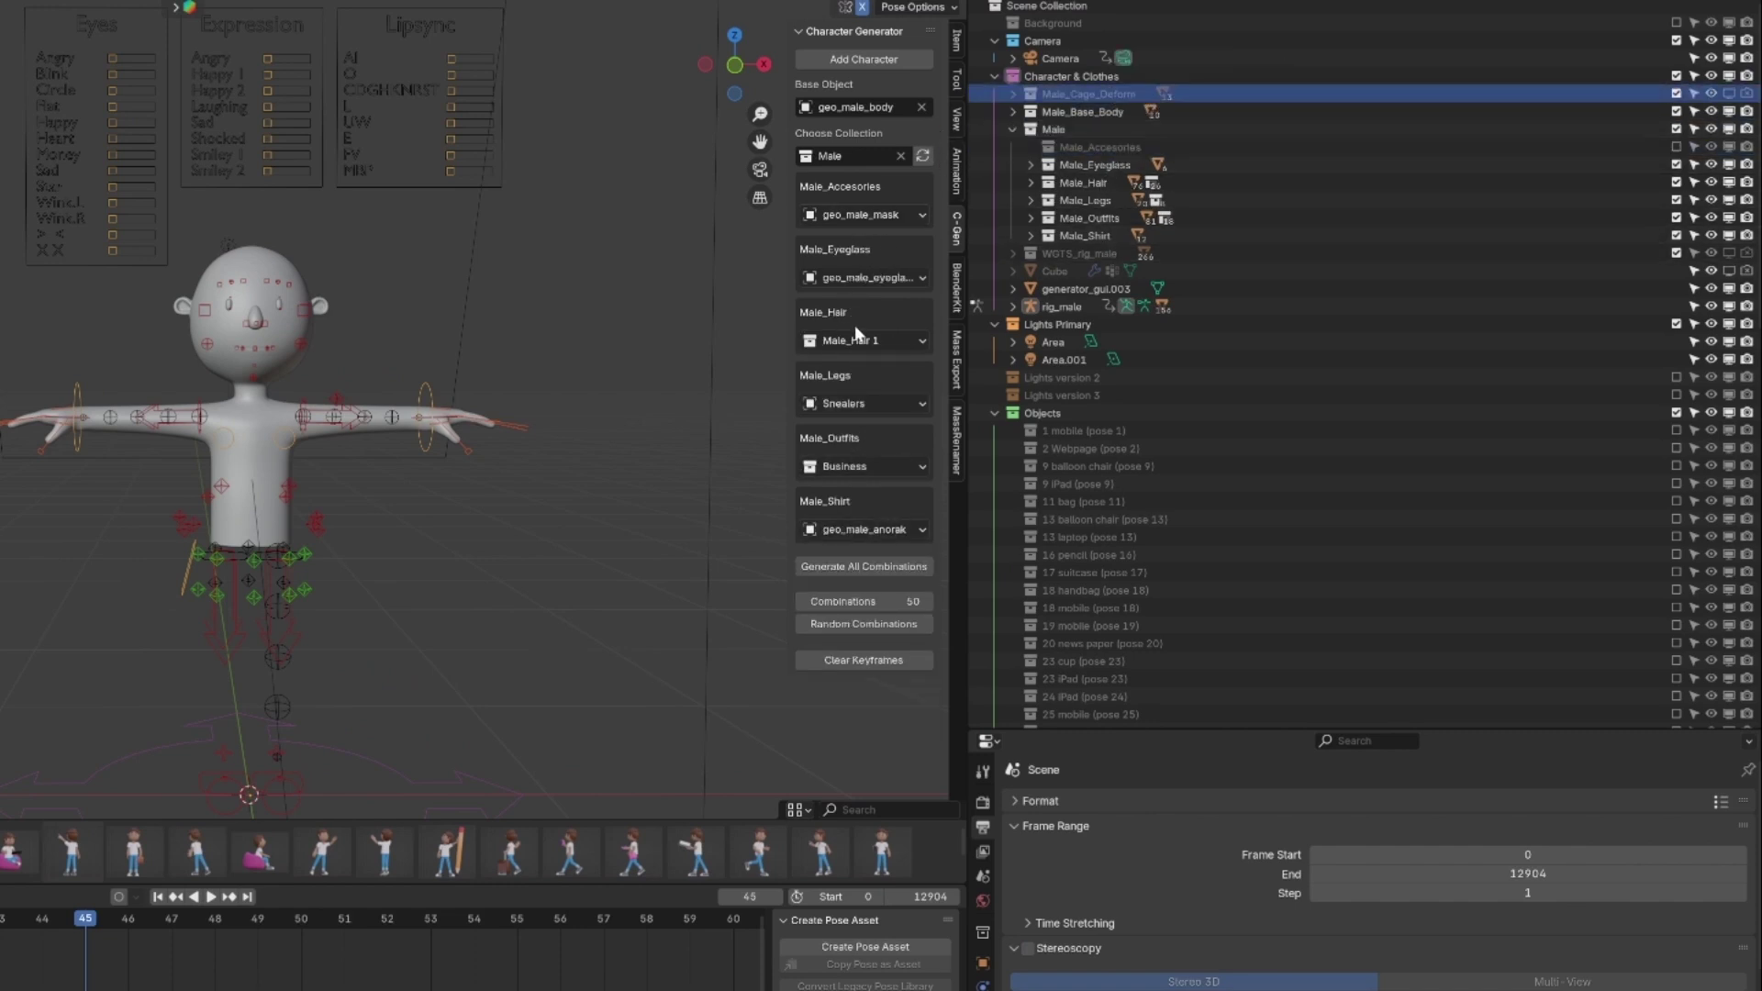
Reload the Male collection, try several hairstyles on the character, and set the hair to Male_Hair 11
left_click(860, 340)
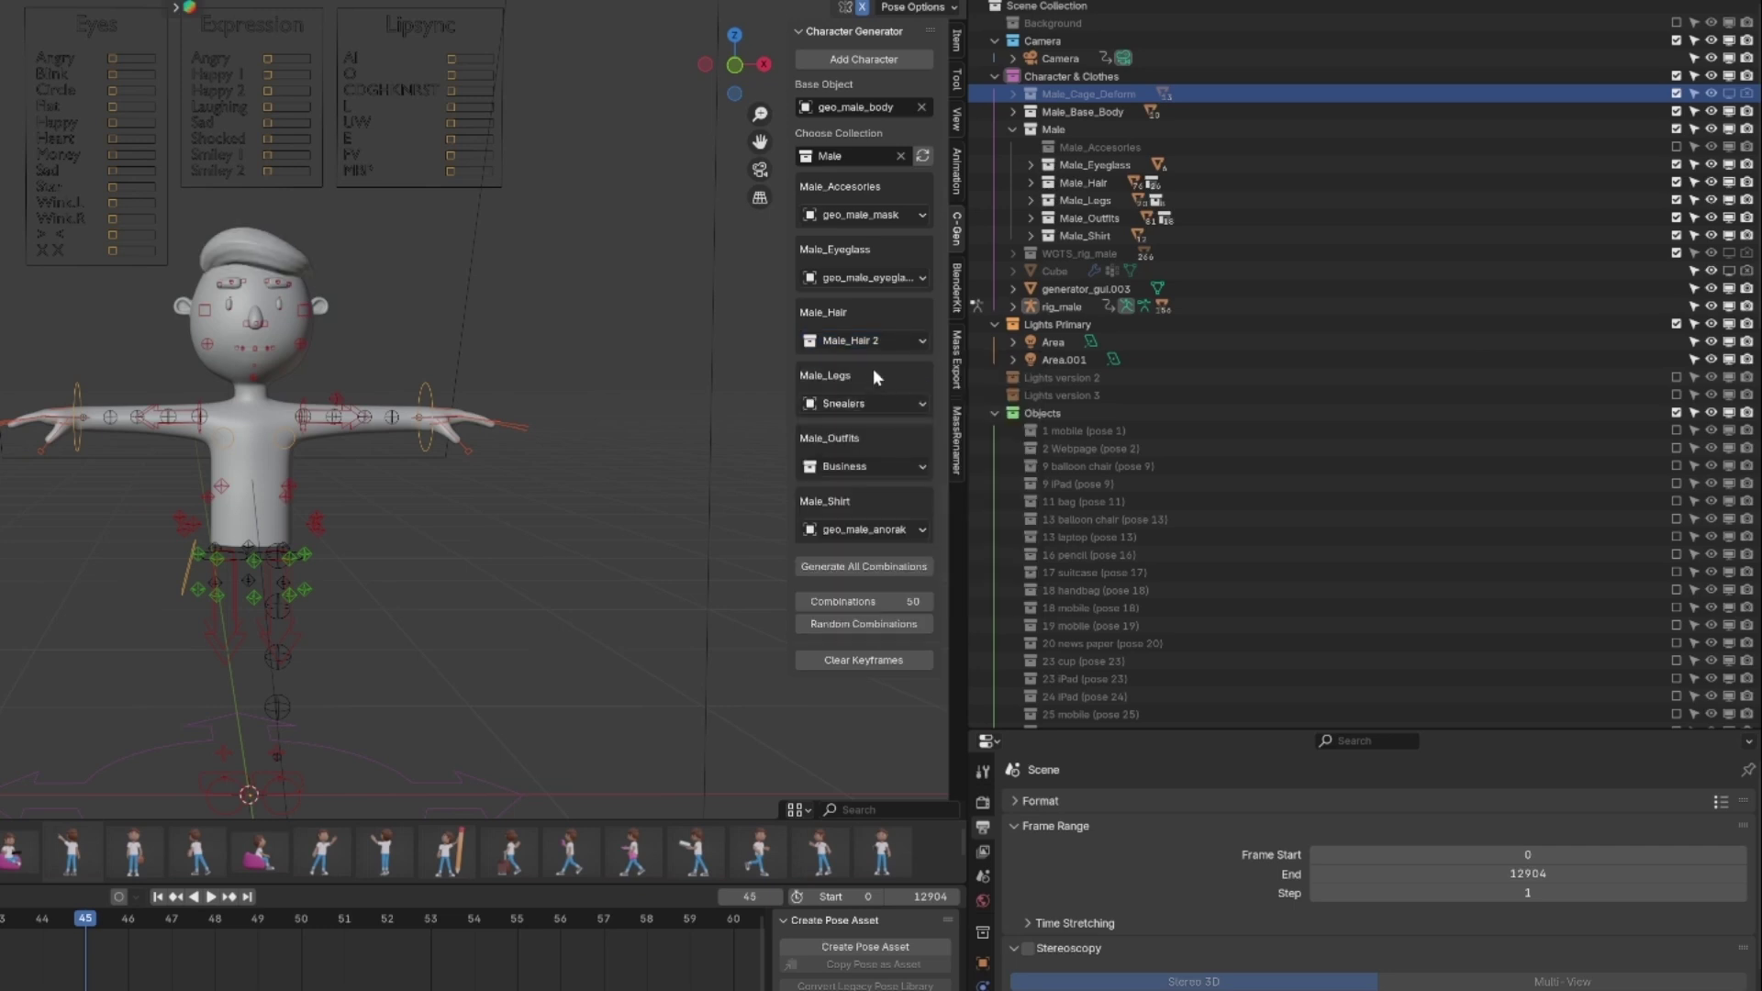
left_click(867, 341)
left_click(855, 444)
left_click(867, 347)
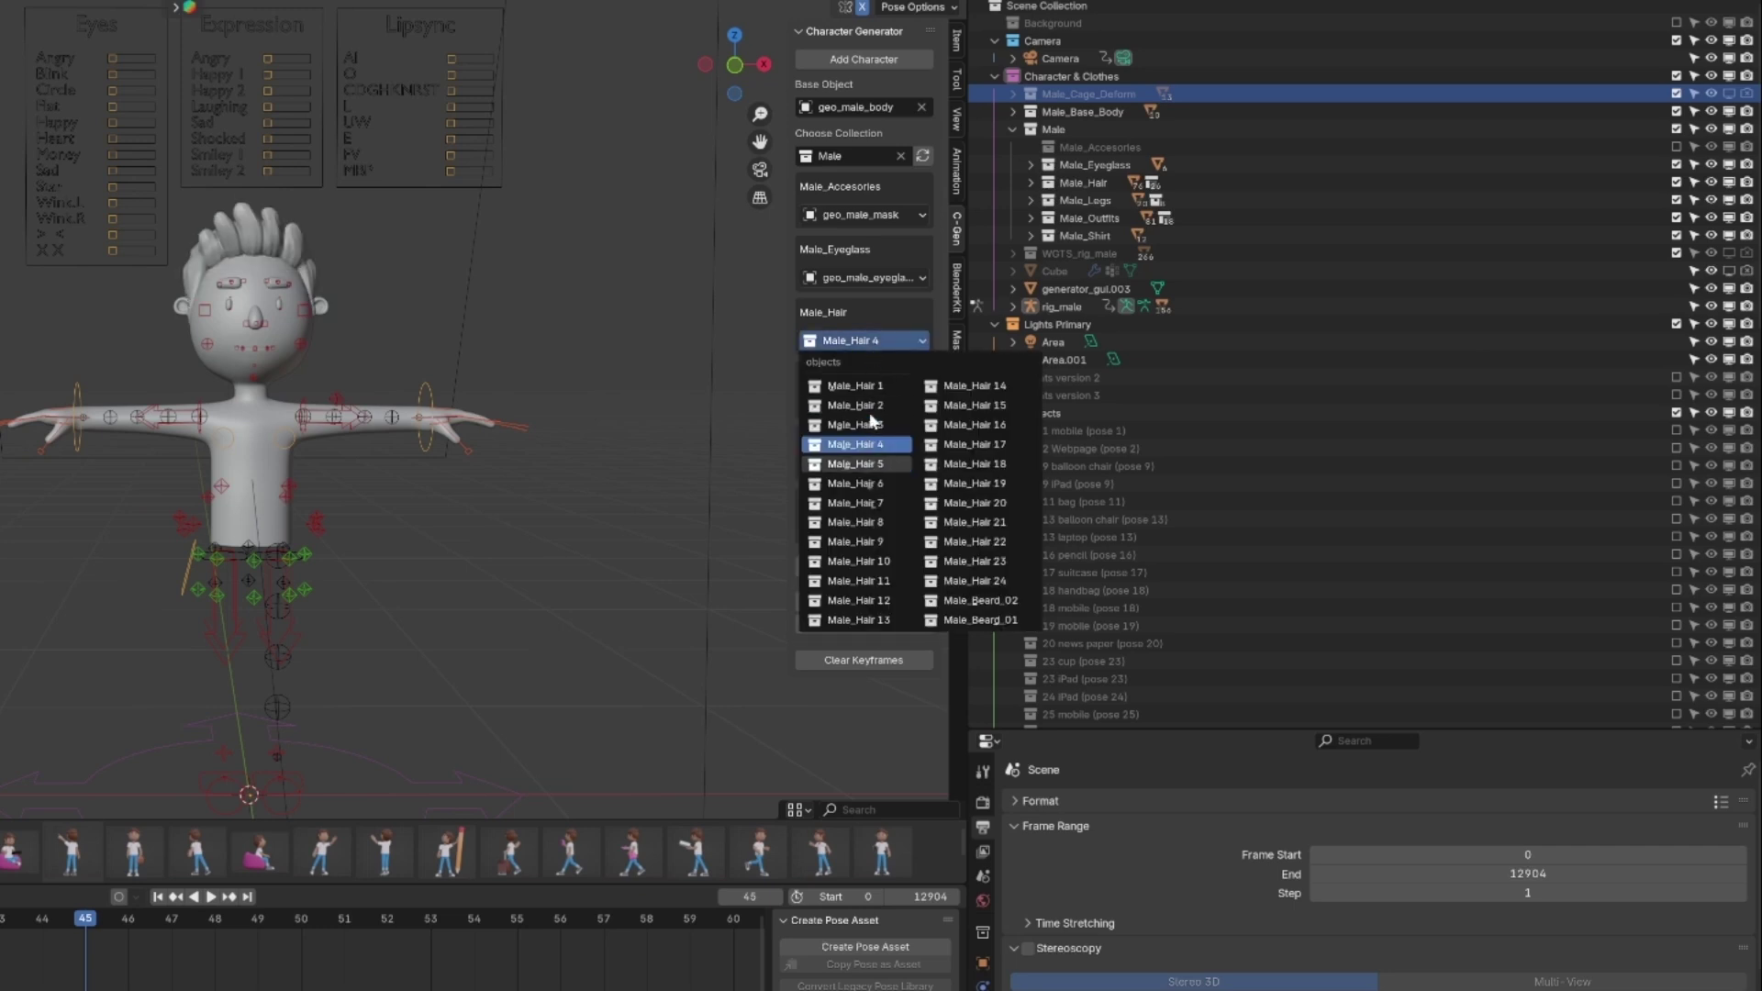
left_click(879, 486)
left_click(846, 341)
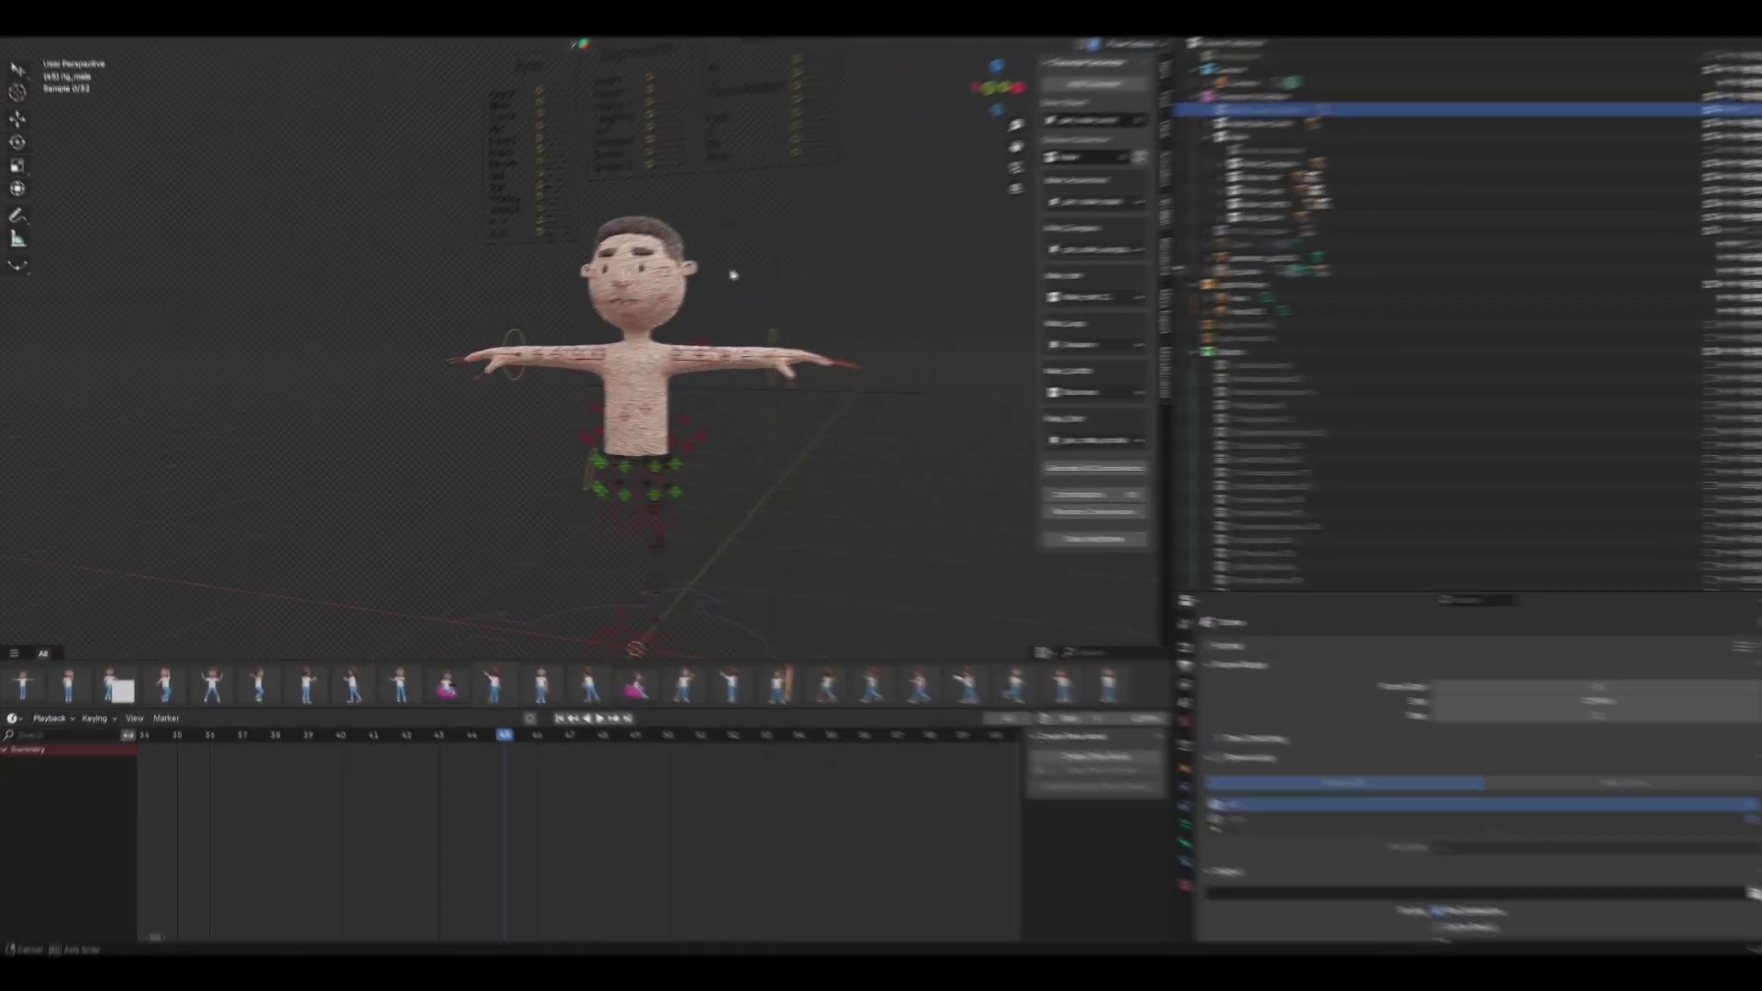
Give the character black sunglasses by setting the eyeglass item to geo_male_glasses_black
middle_click_drag(732, 275, 797, 261)
left_click(1099, 249)
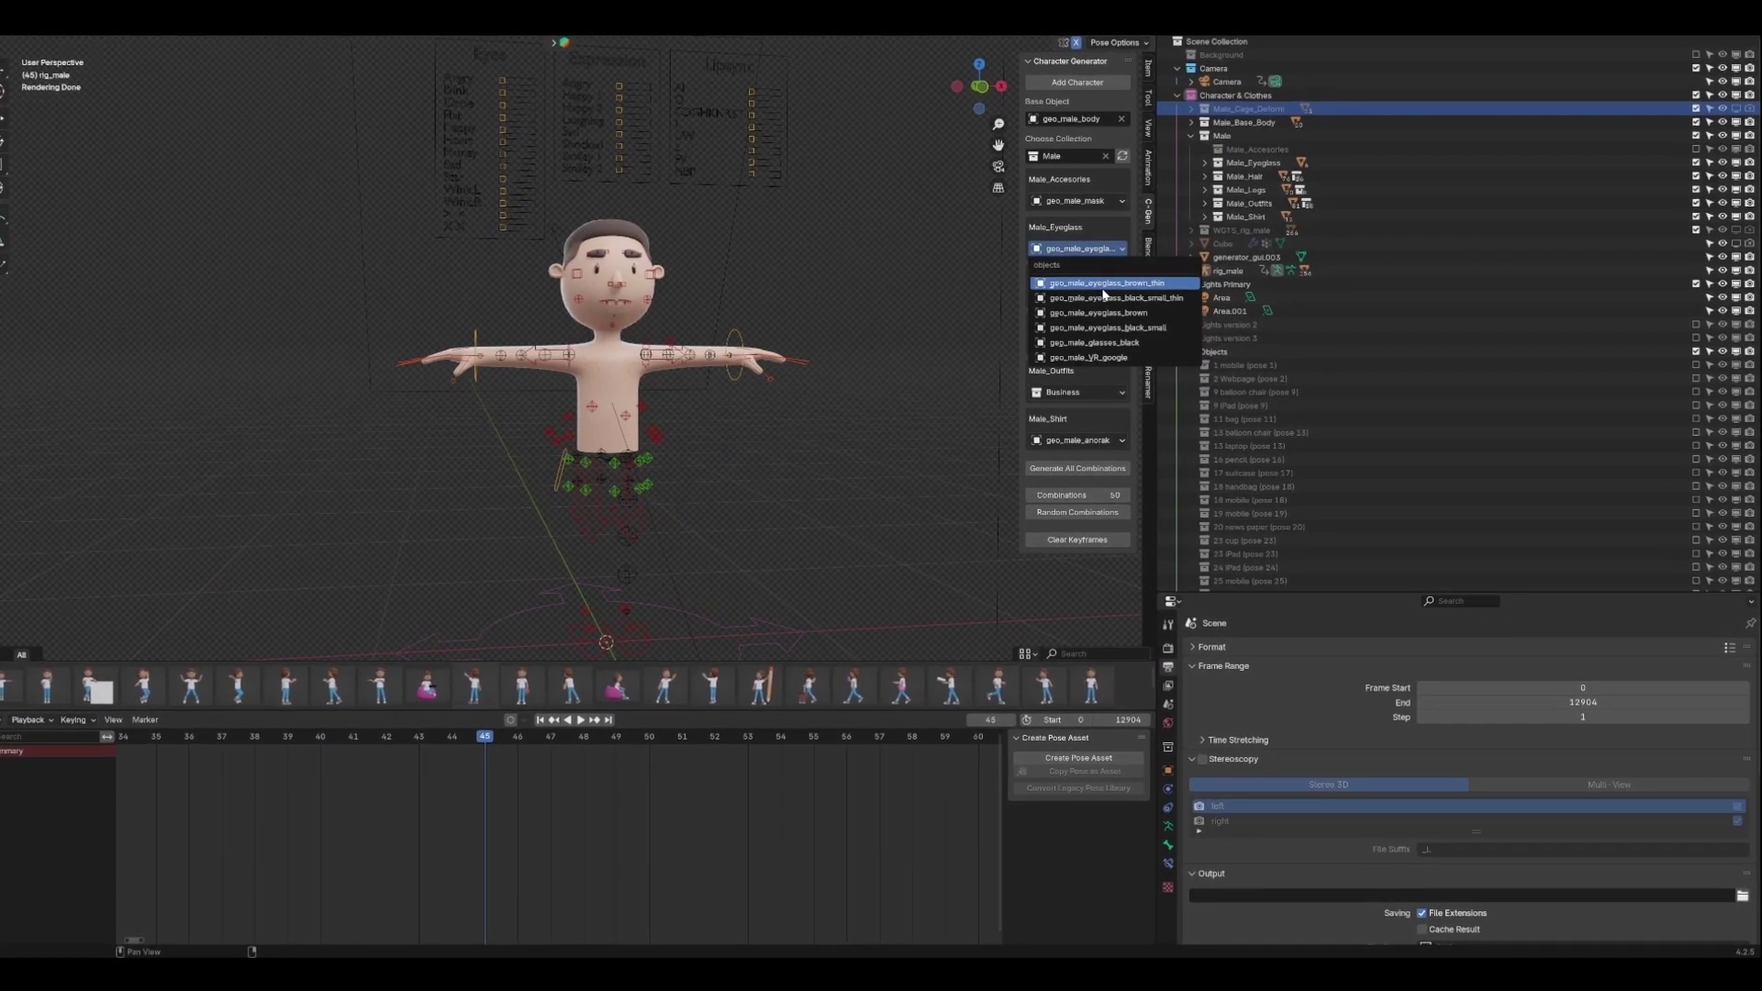
left_click(1083, 343)
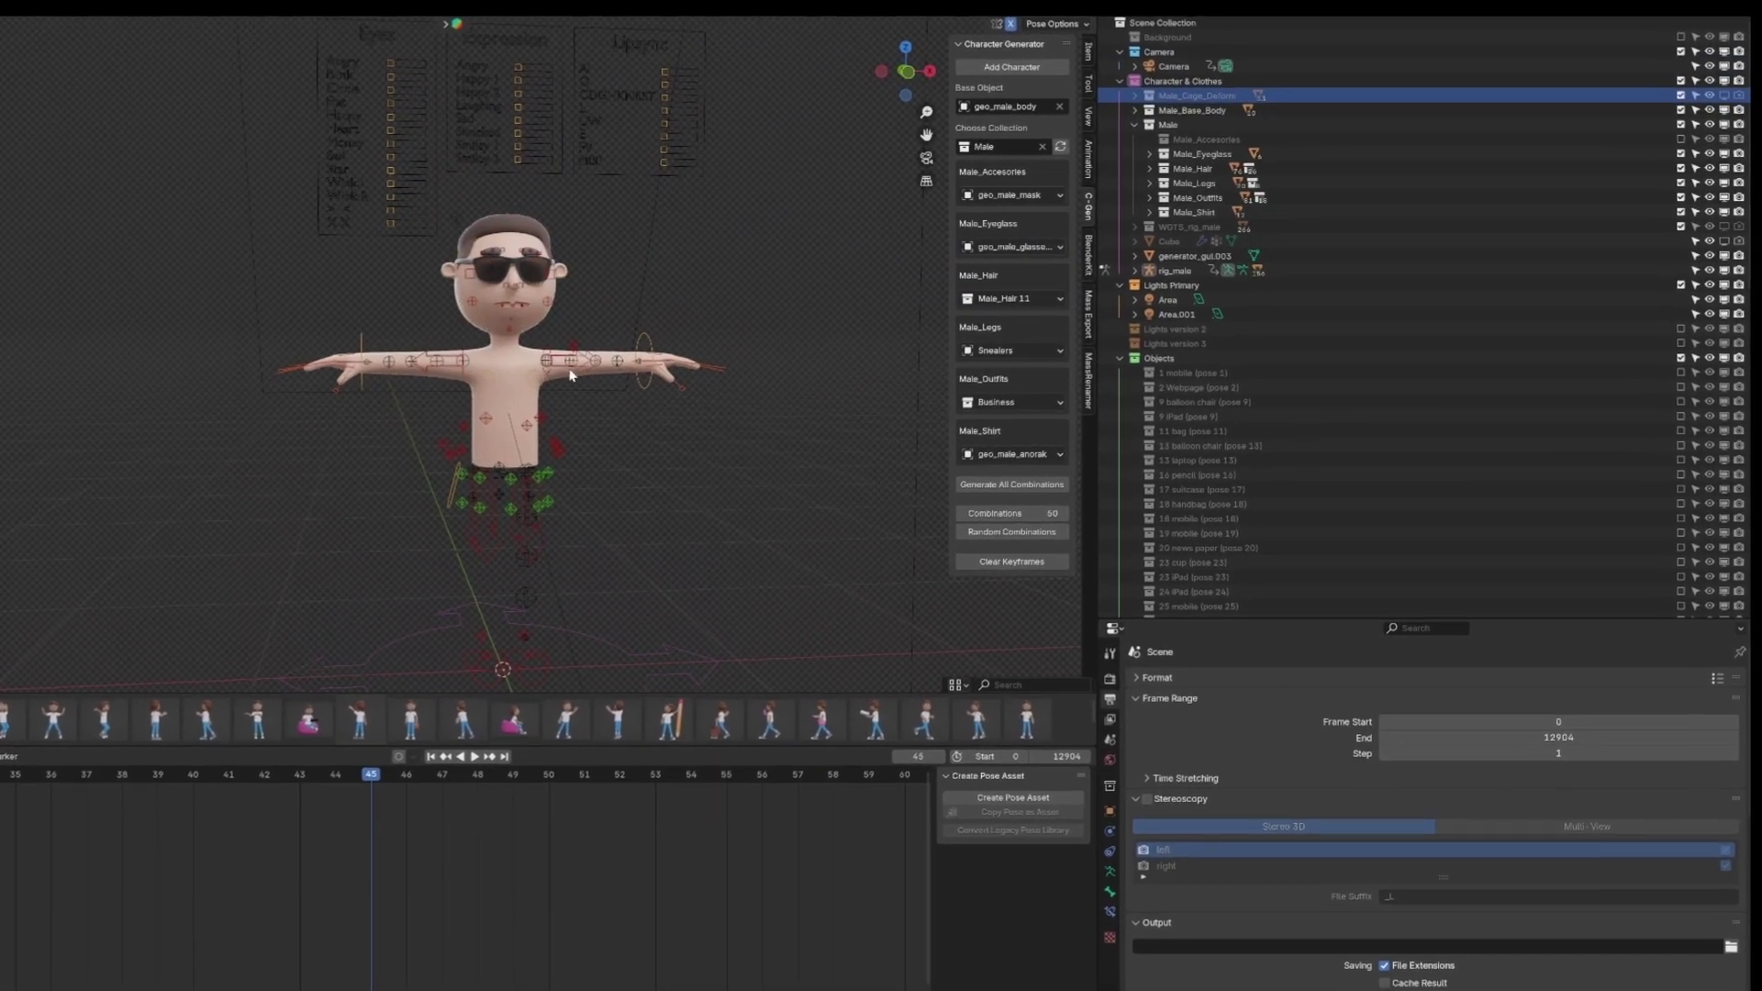
Dress the character by setting the legs to Male_Legs_05 and the shirt to geo_male_jumper
left_click(1035, 299)
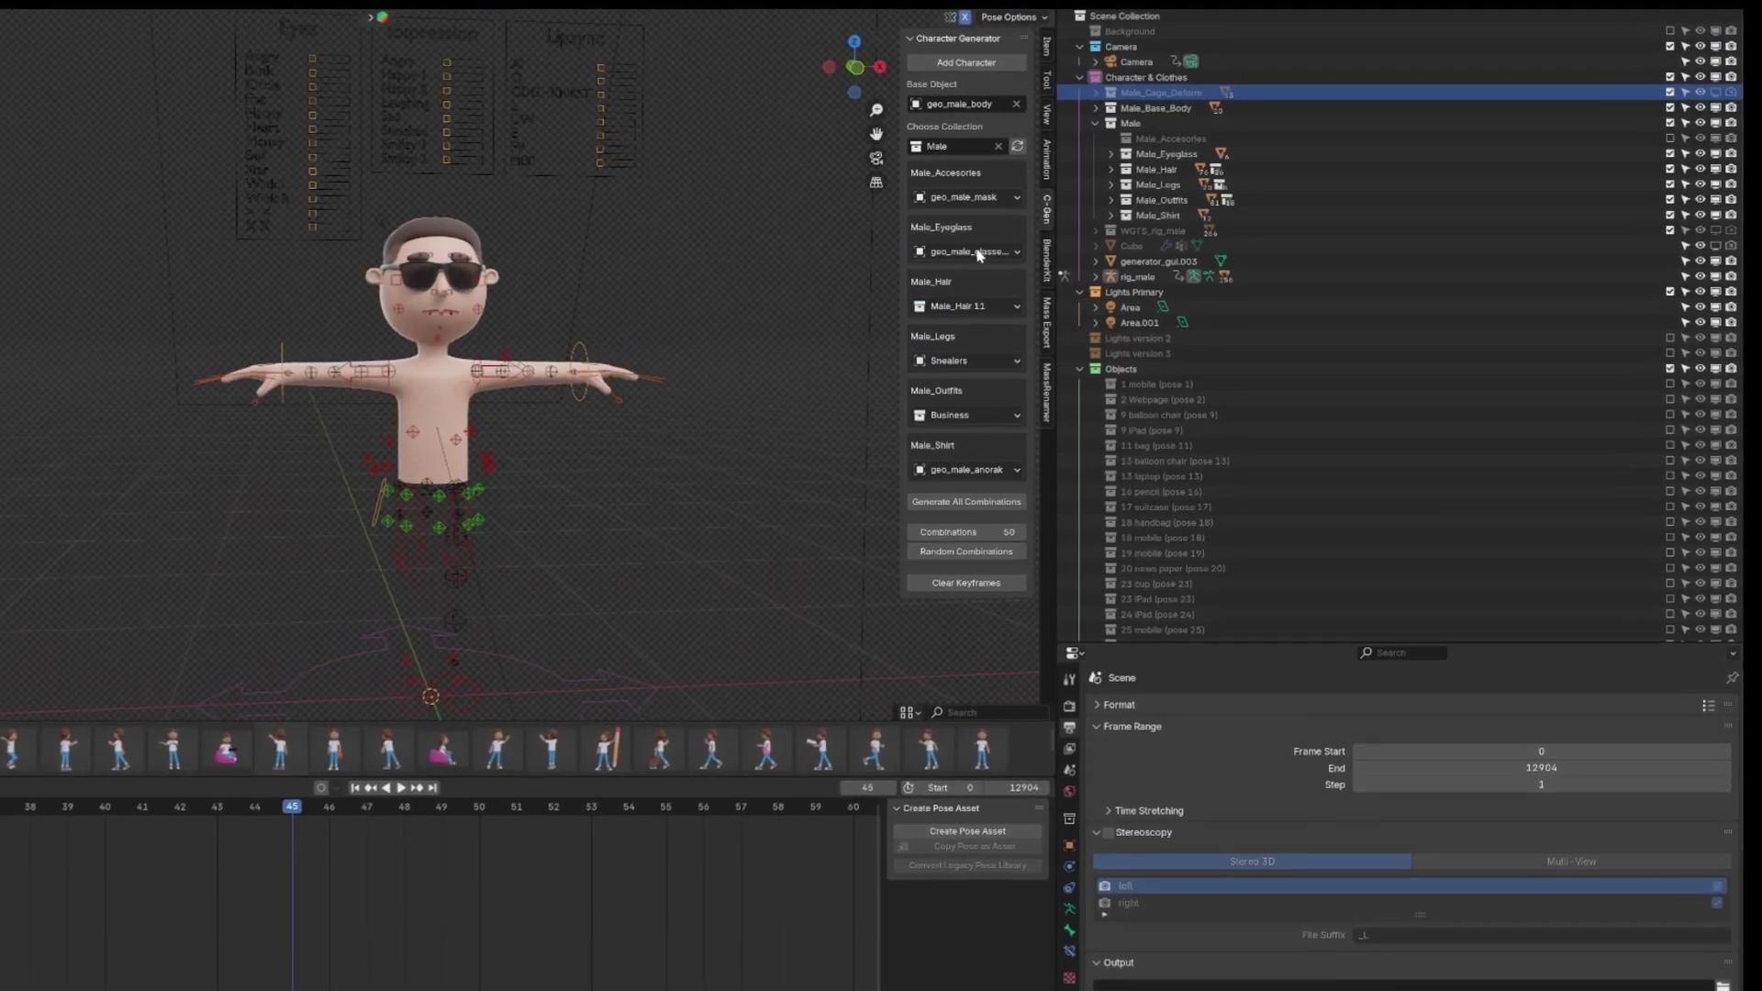
left_click(955, 369)
left_click(945, 423)
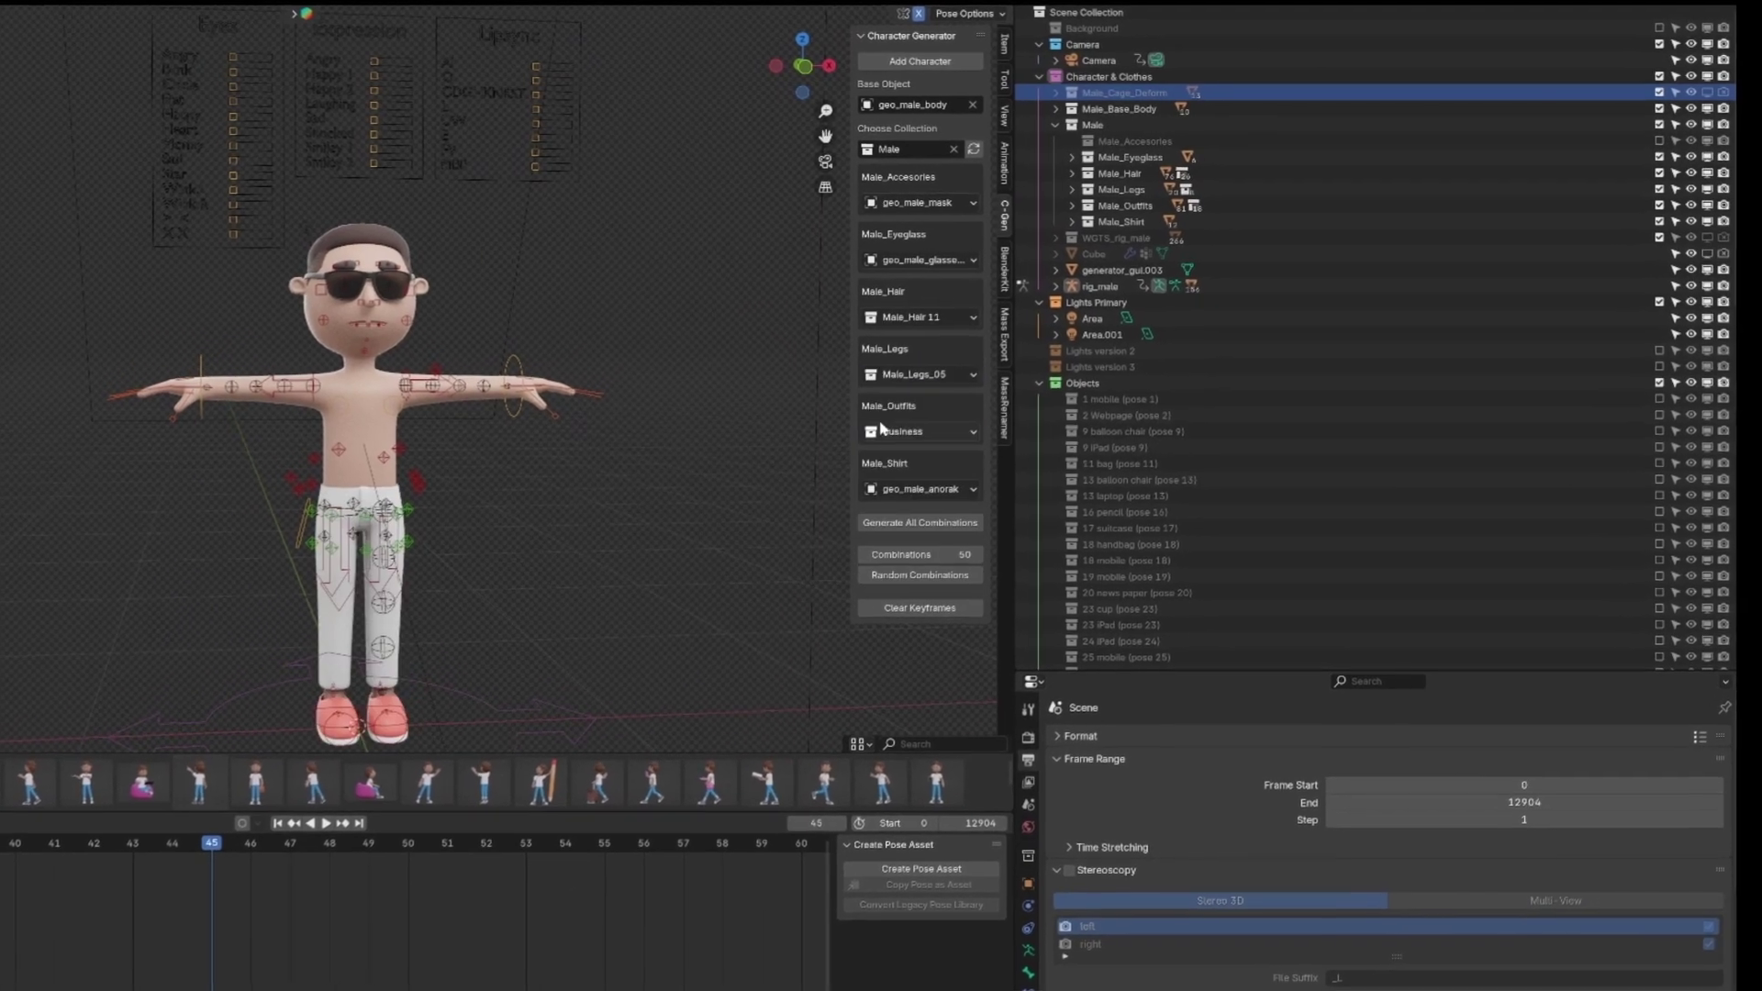
left_click(900, 437)
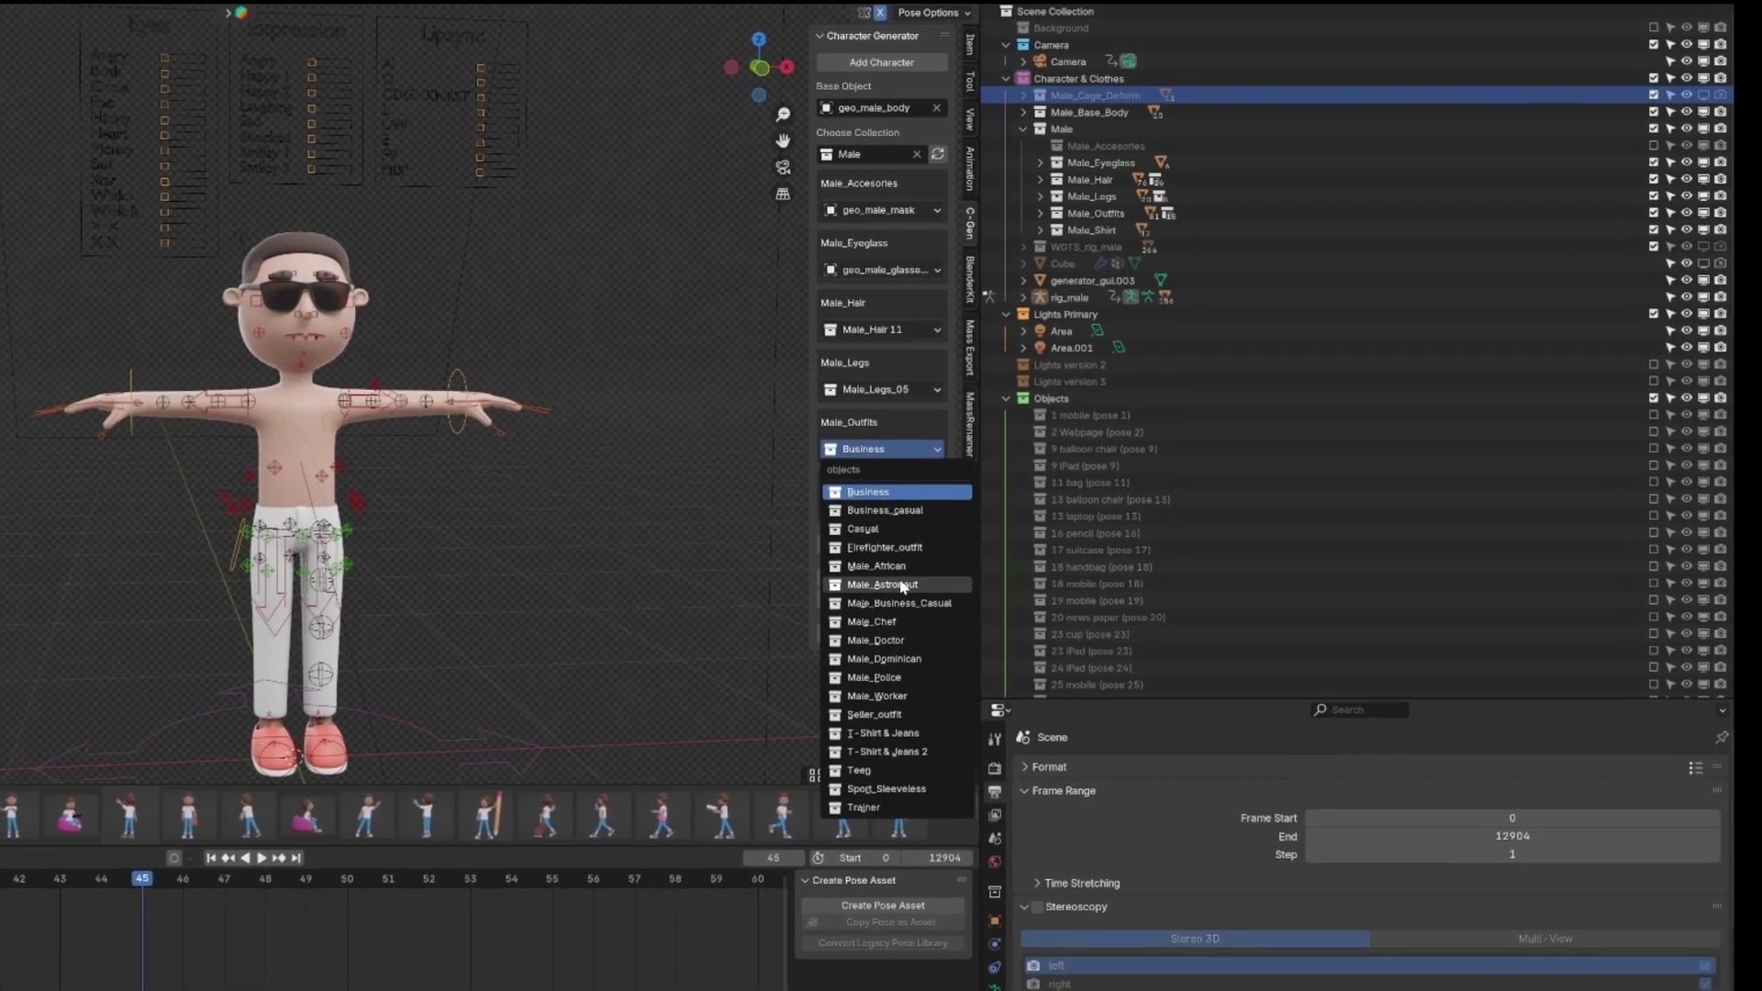
left_click(876, 517)
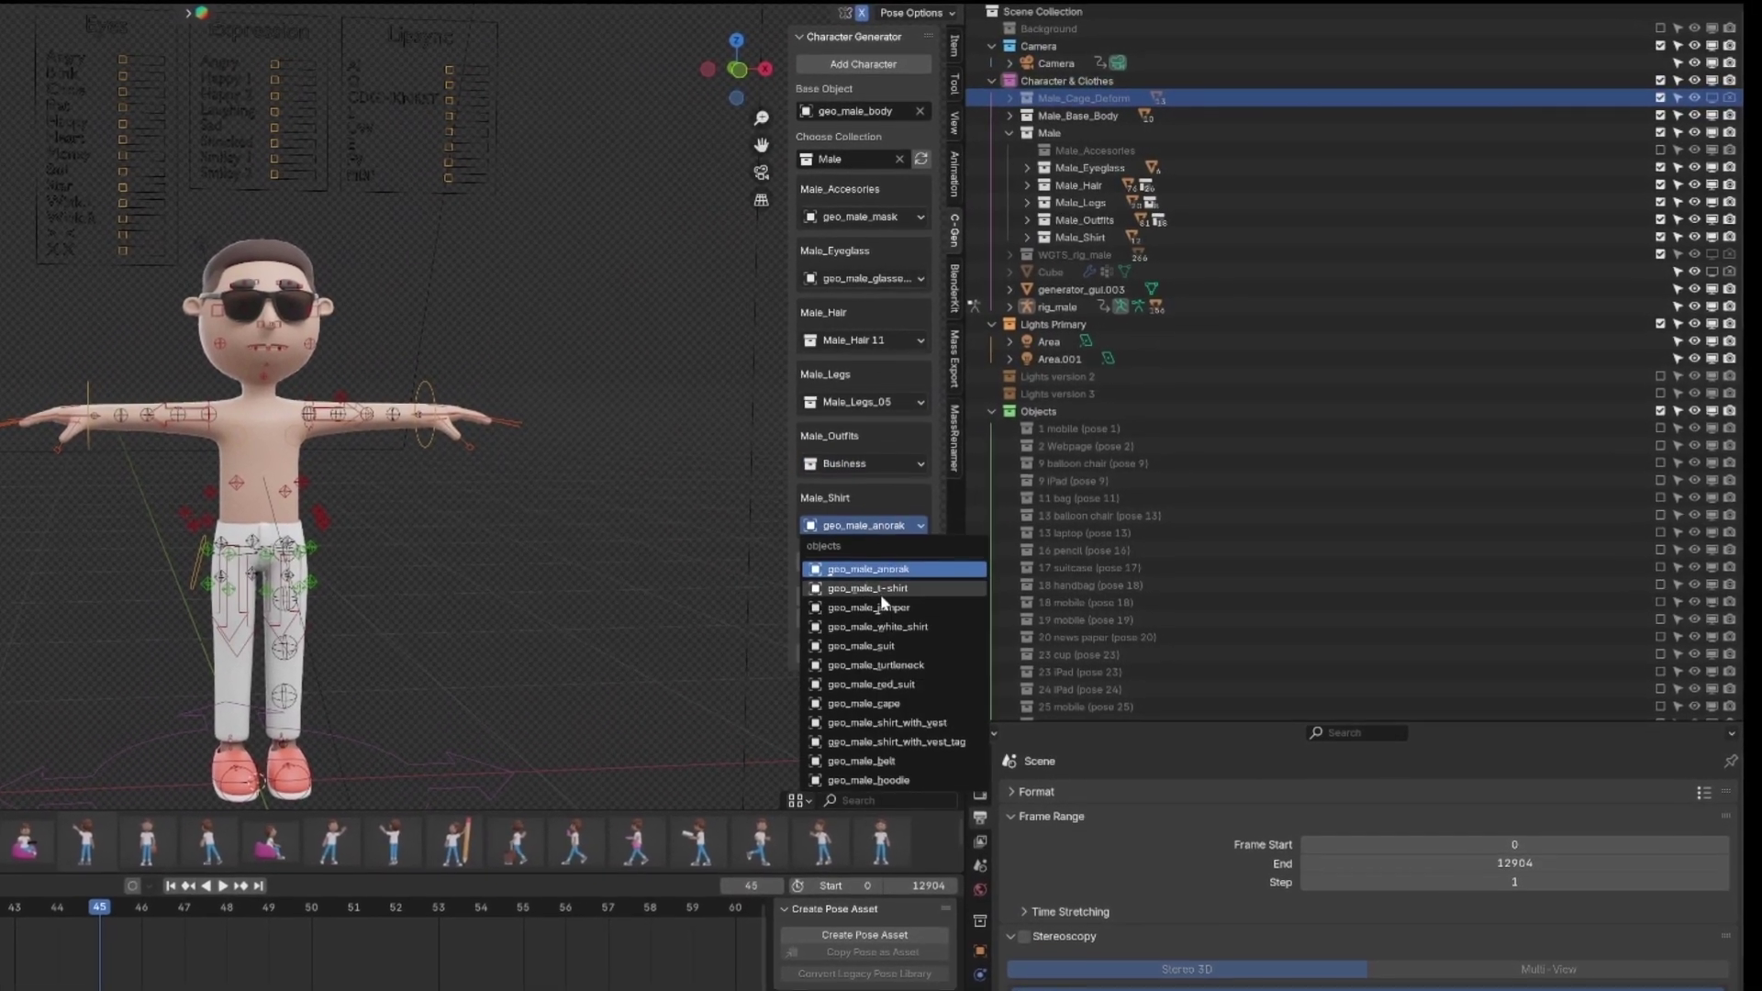
left_click(854, 569)
scroll(392, 596, "up", 1)
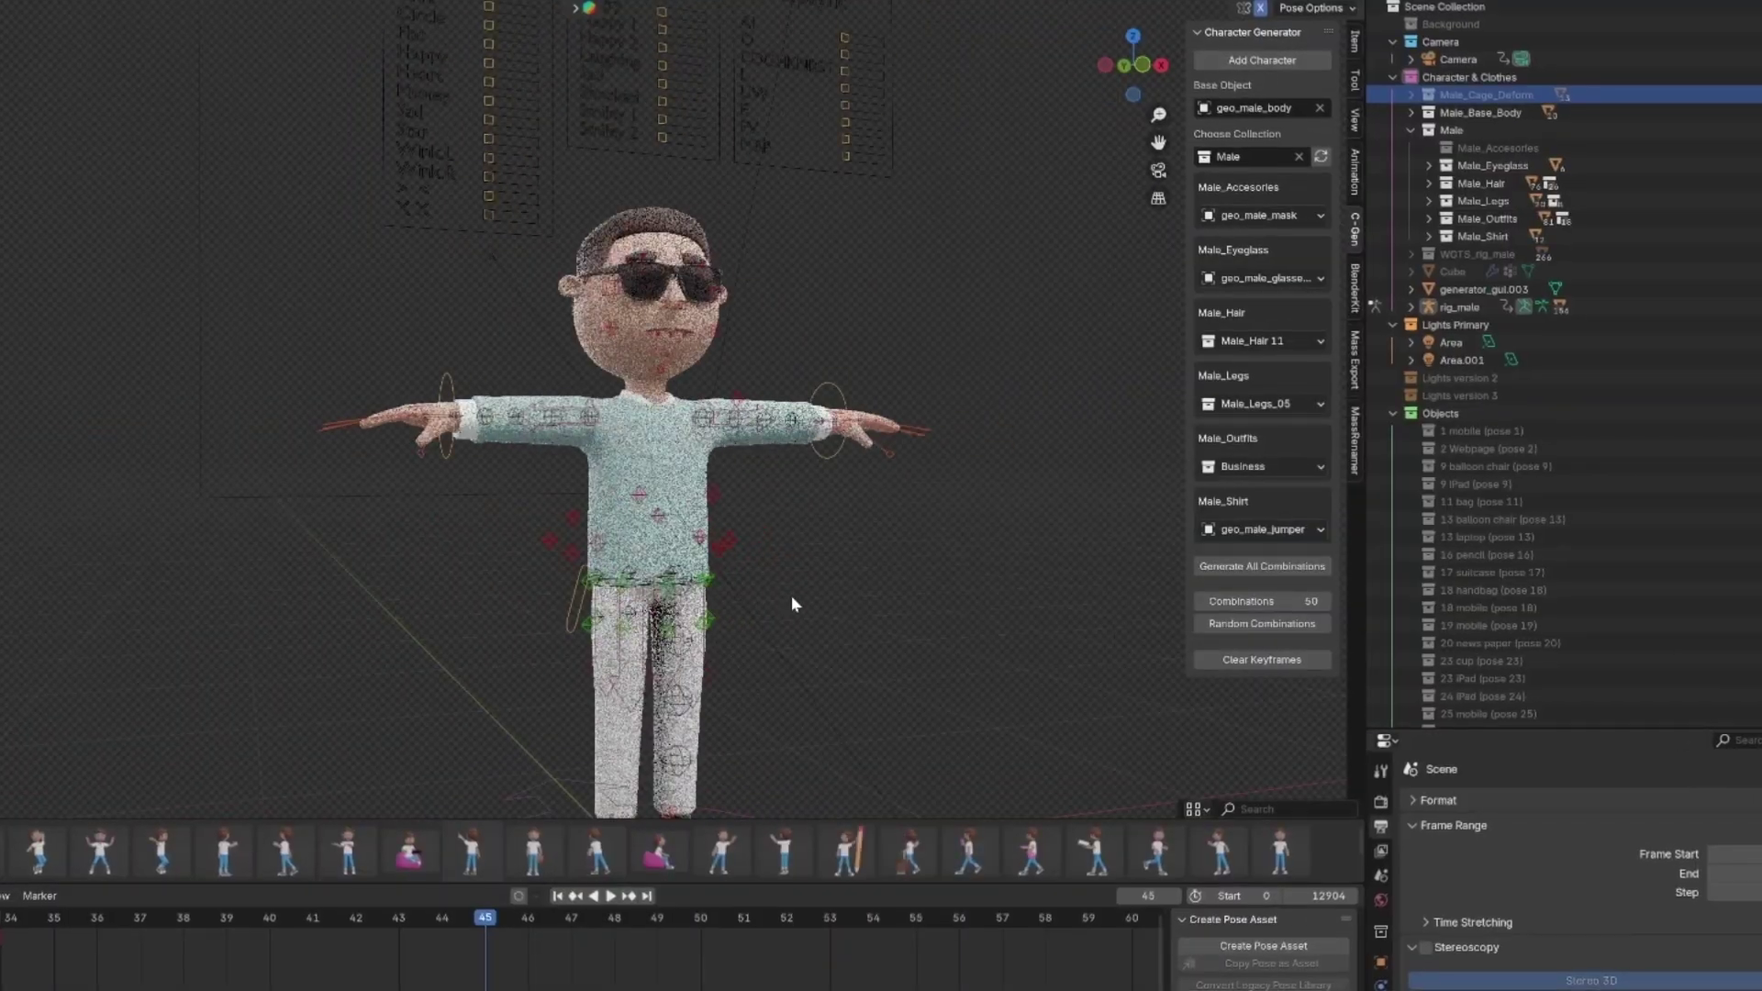
Try a standing pose from the pose library on the rig, and apply the sitting Pose 13
scroll(390, 602, "down", 4)
left_click(541, 789)
middle_click_drag(732, 505, 689, 507)
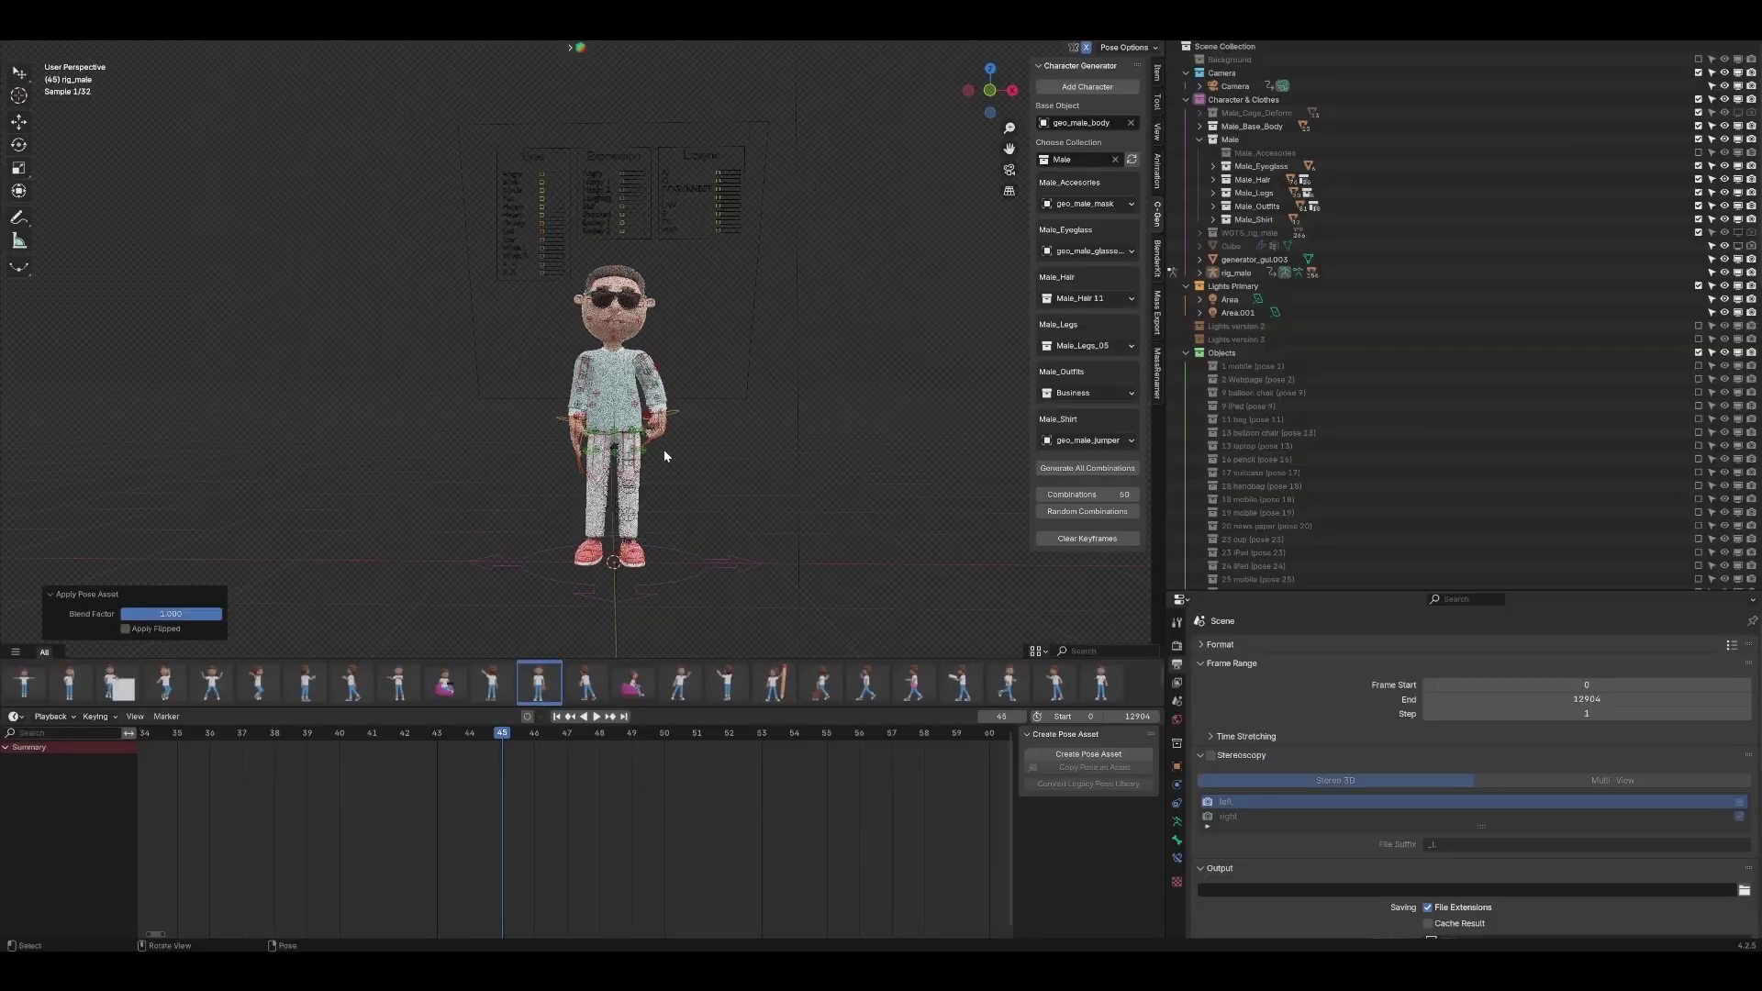
left_click(652, 790)
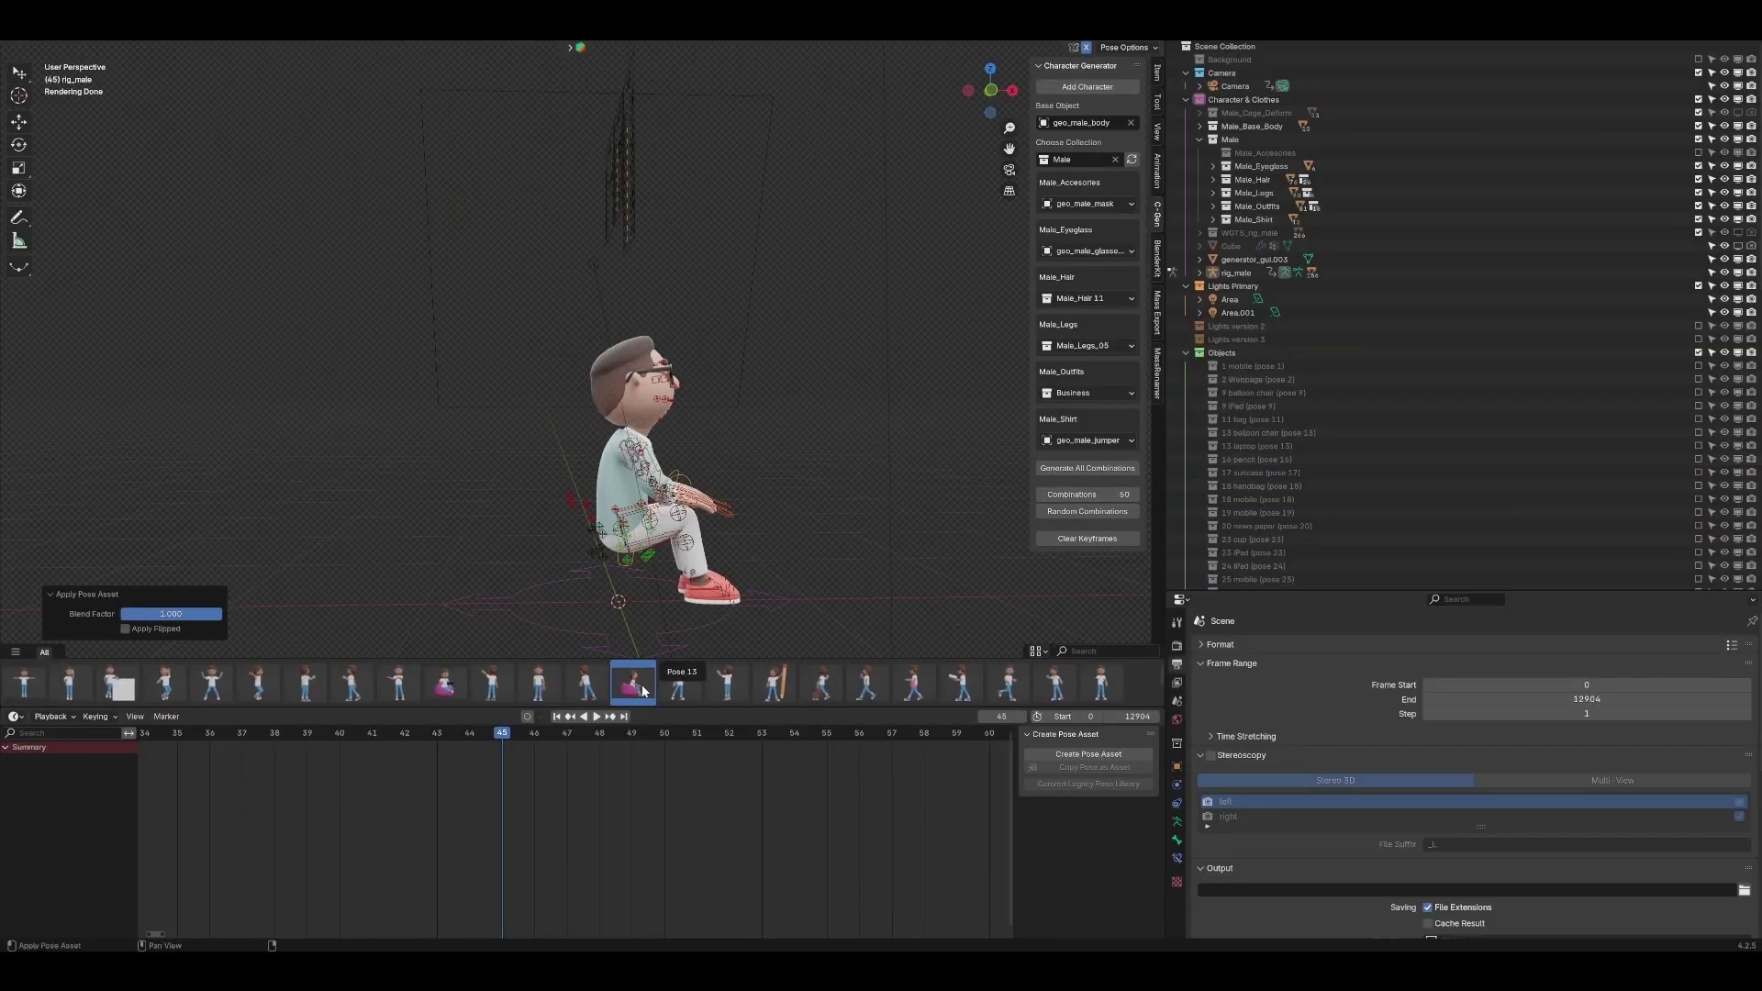
Enable the 13 laptop and 13 balloon chair object collections that belong to pose 13
scroll(1349, 417, "down", 1)
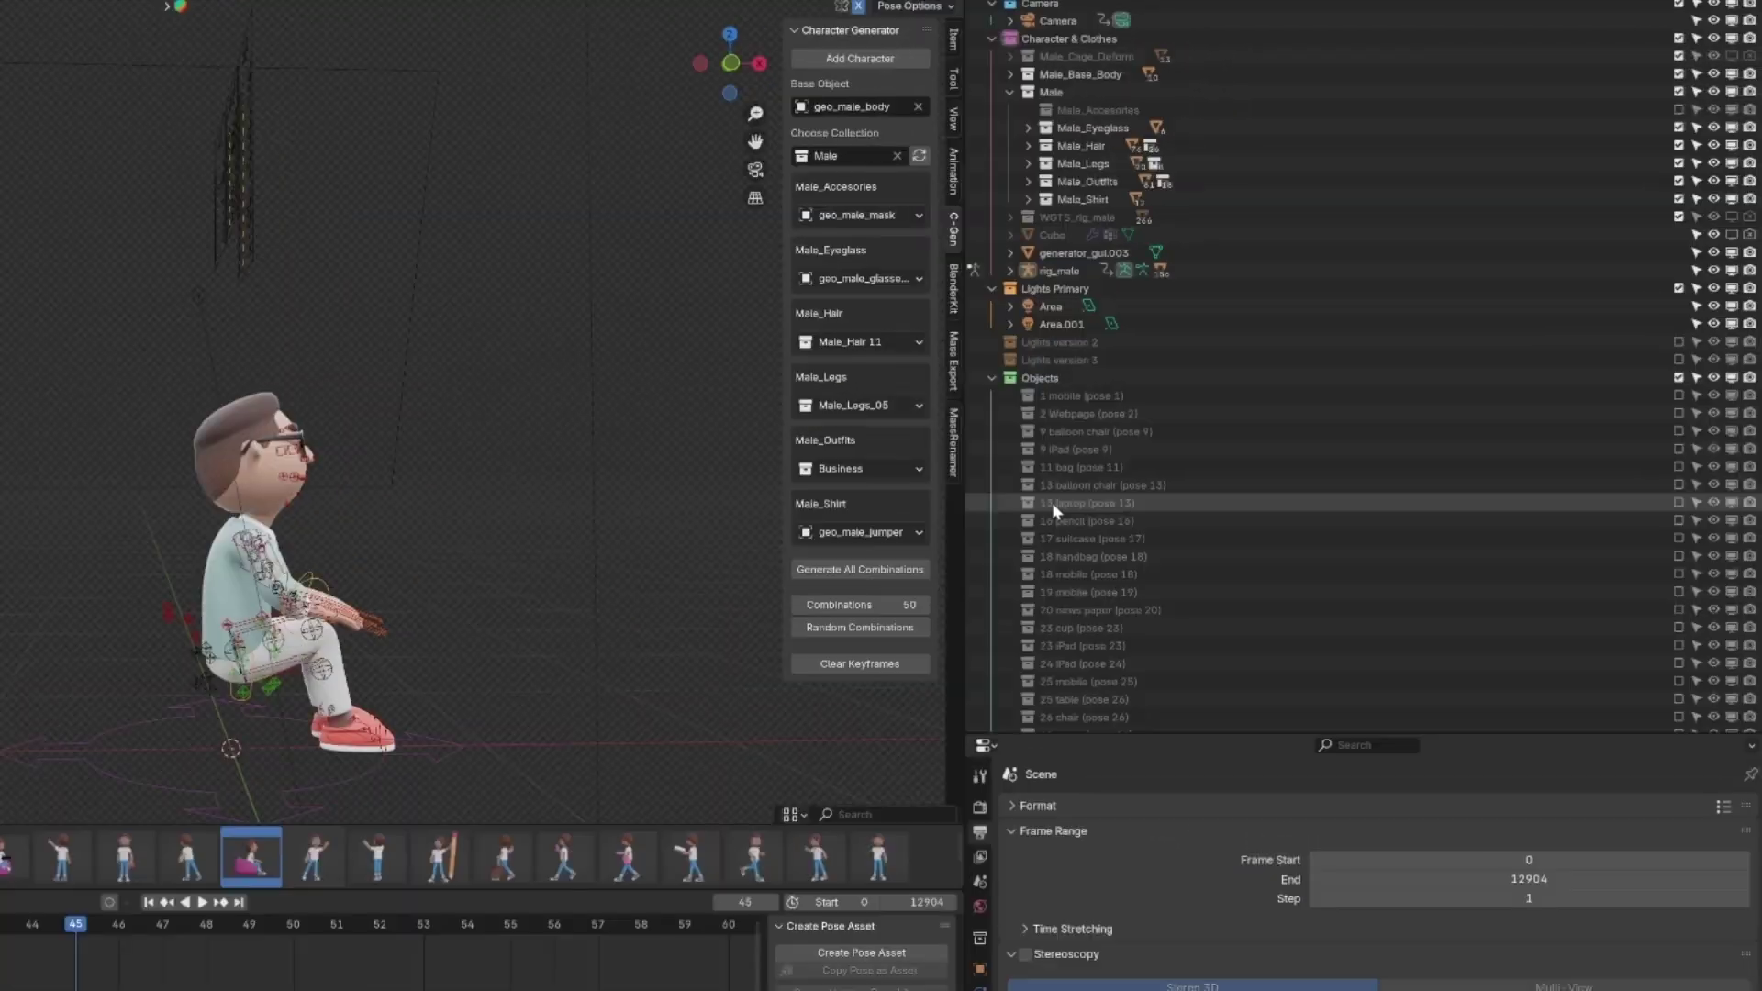
left_click(1680, 502)
left_click(1679, 485)
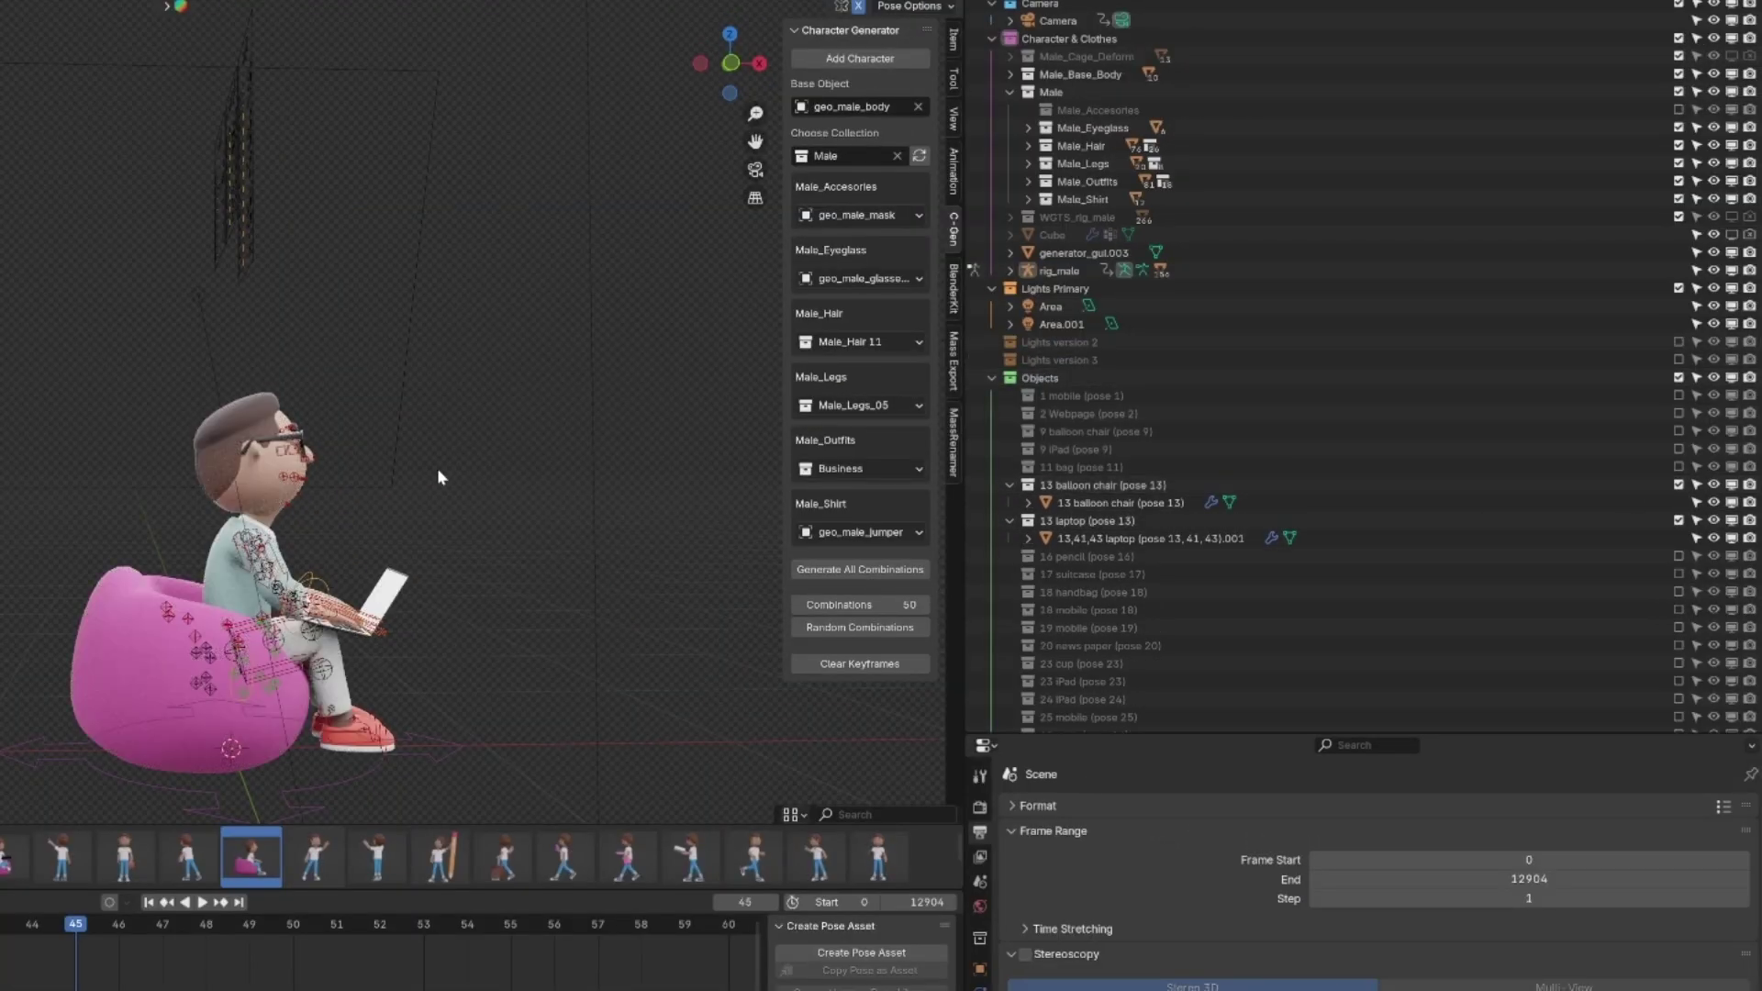
middle_click_drag(437, 468, 297, 488)
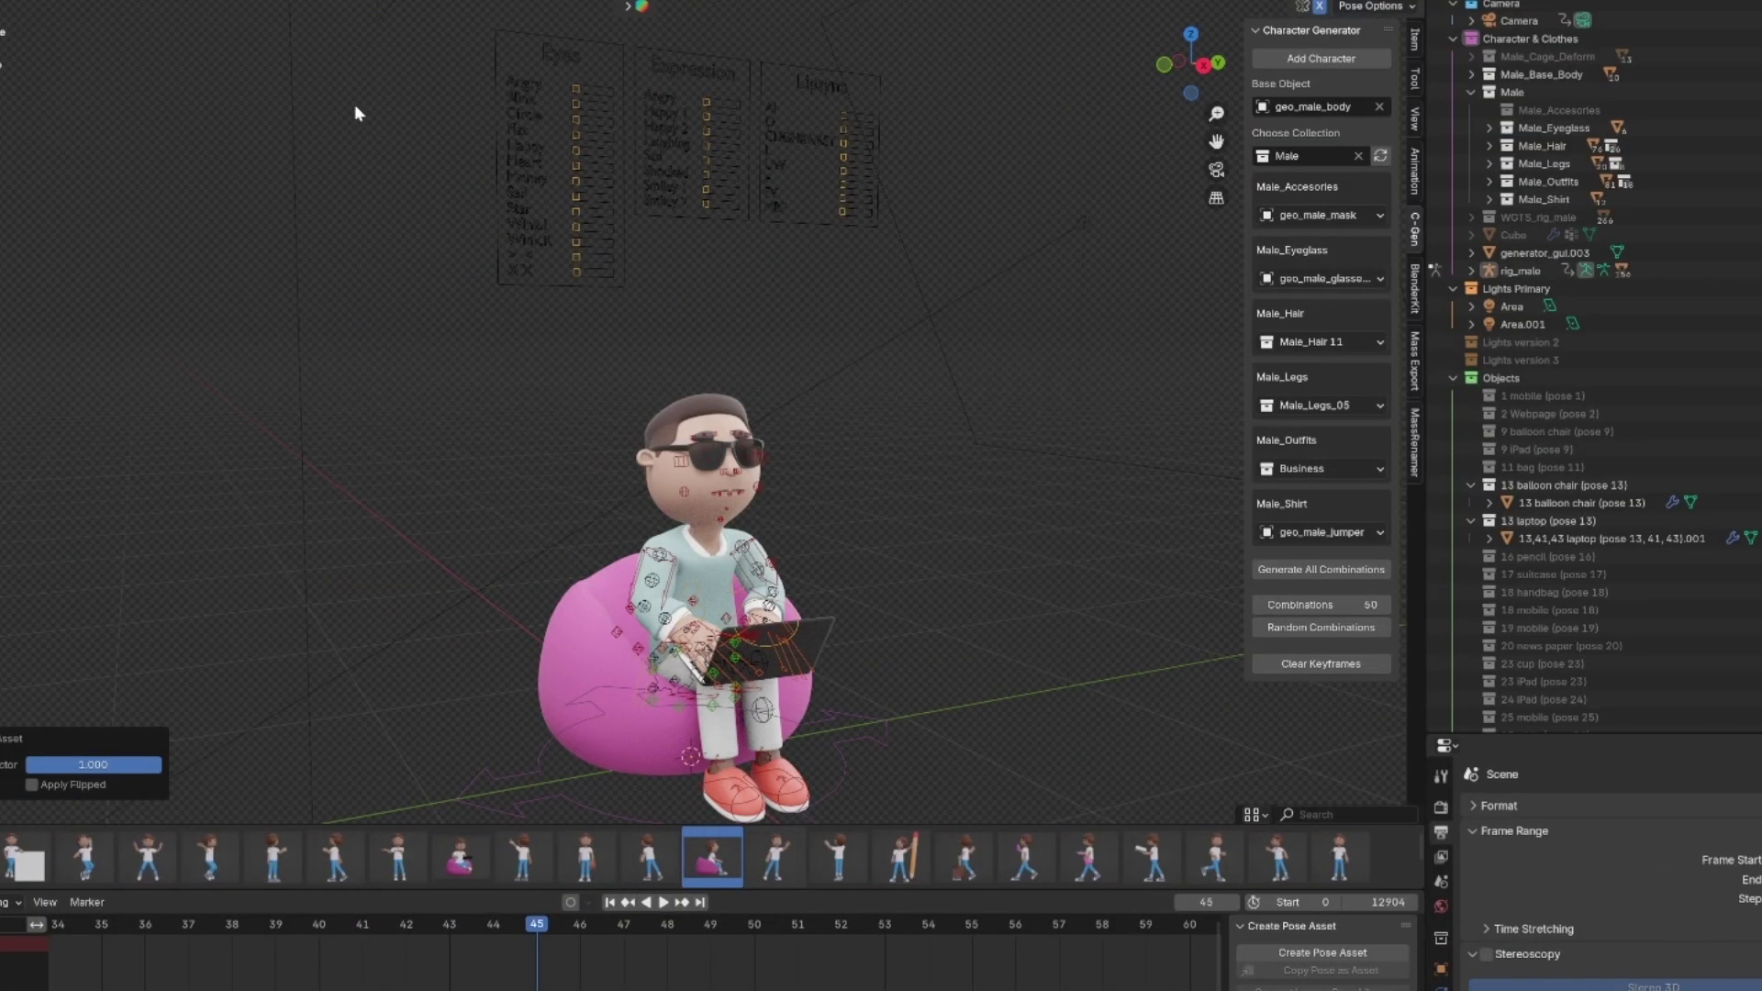
Give the character an angry expression by moving the Angry slider control of the Expression group
middle_click_drag(487, 102, 415, 116)
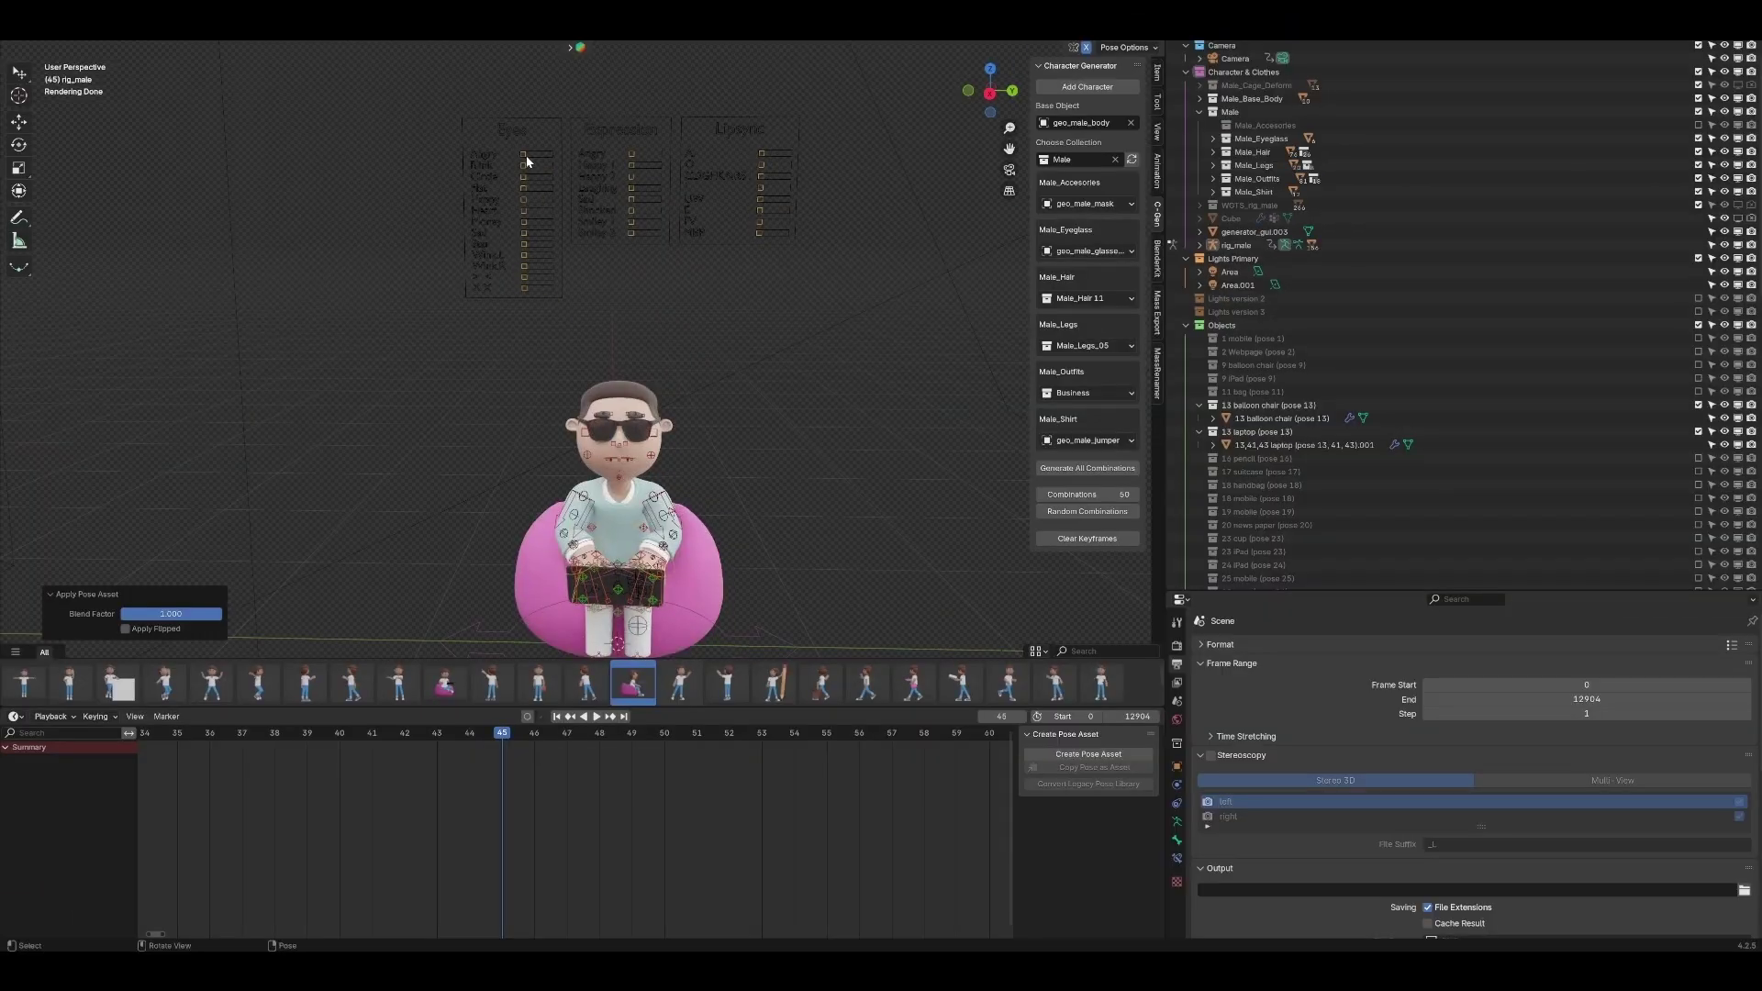
left_click(596, 148)
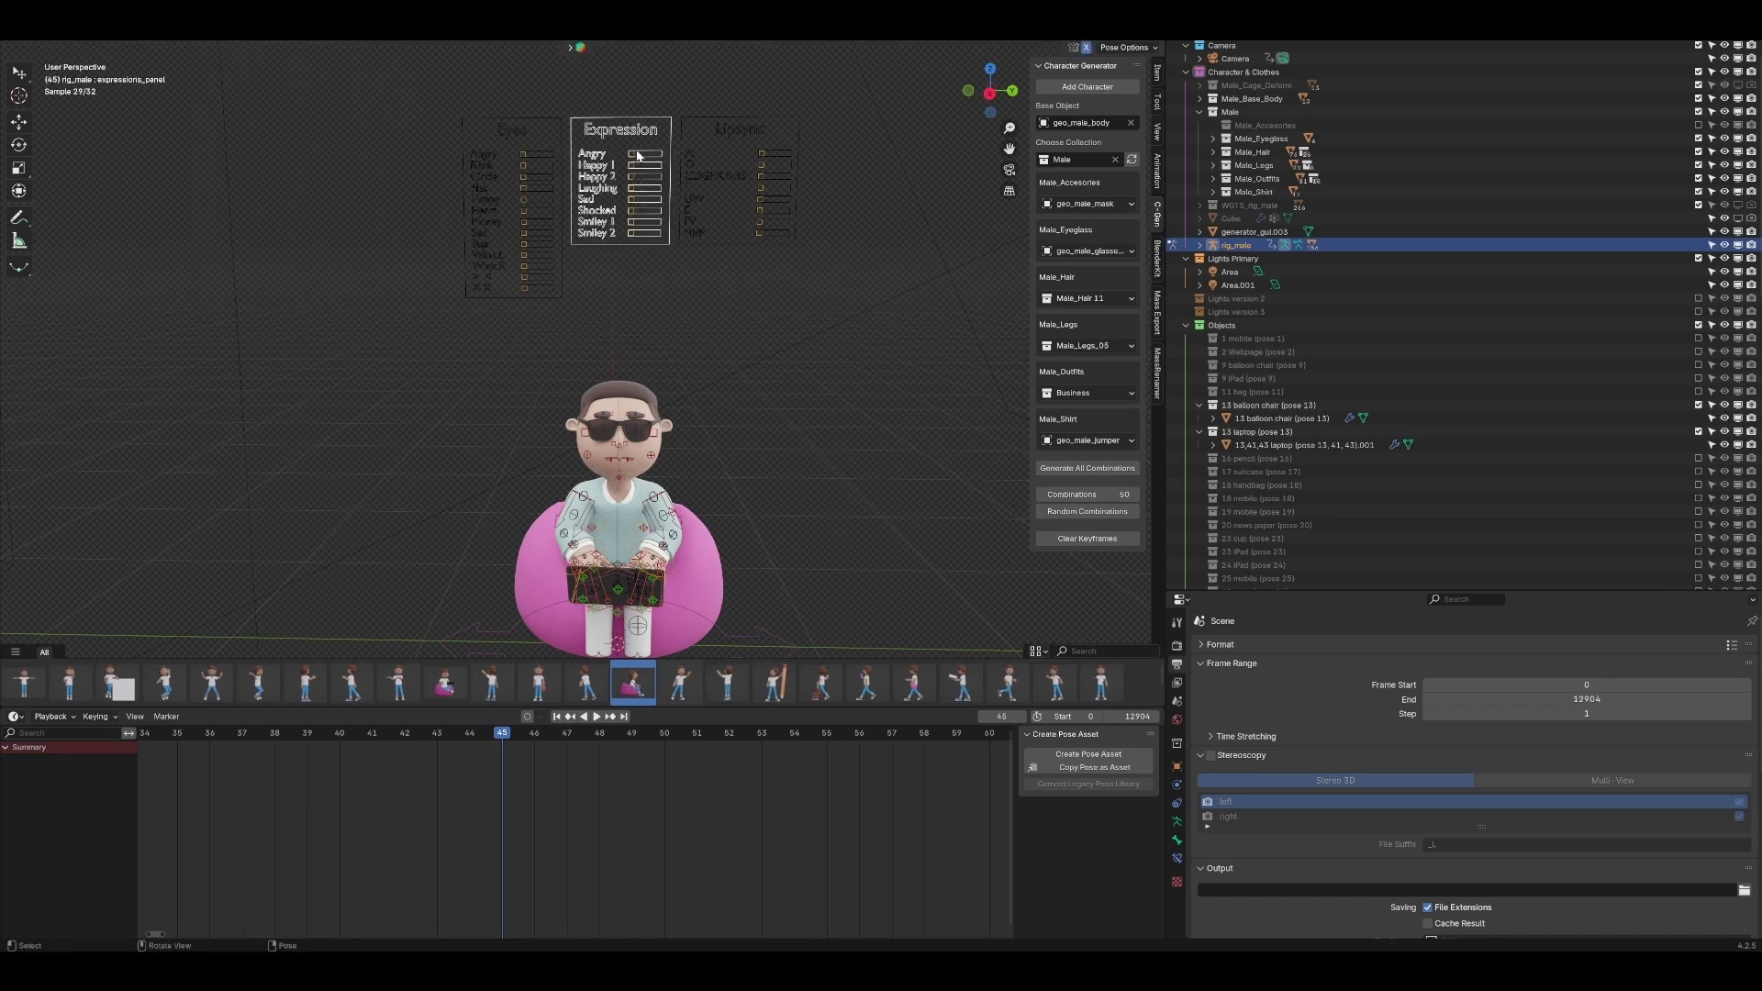
left_click(706, 150)
scroll(617, 408, "up", 5)
middle_click_drag(656, 541, 679, 172, "shift")
scroll(539, 260, "up", 1)
scroll(539, 260, "down", 5)
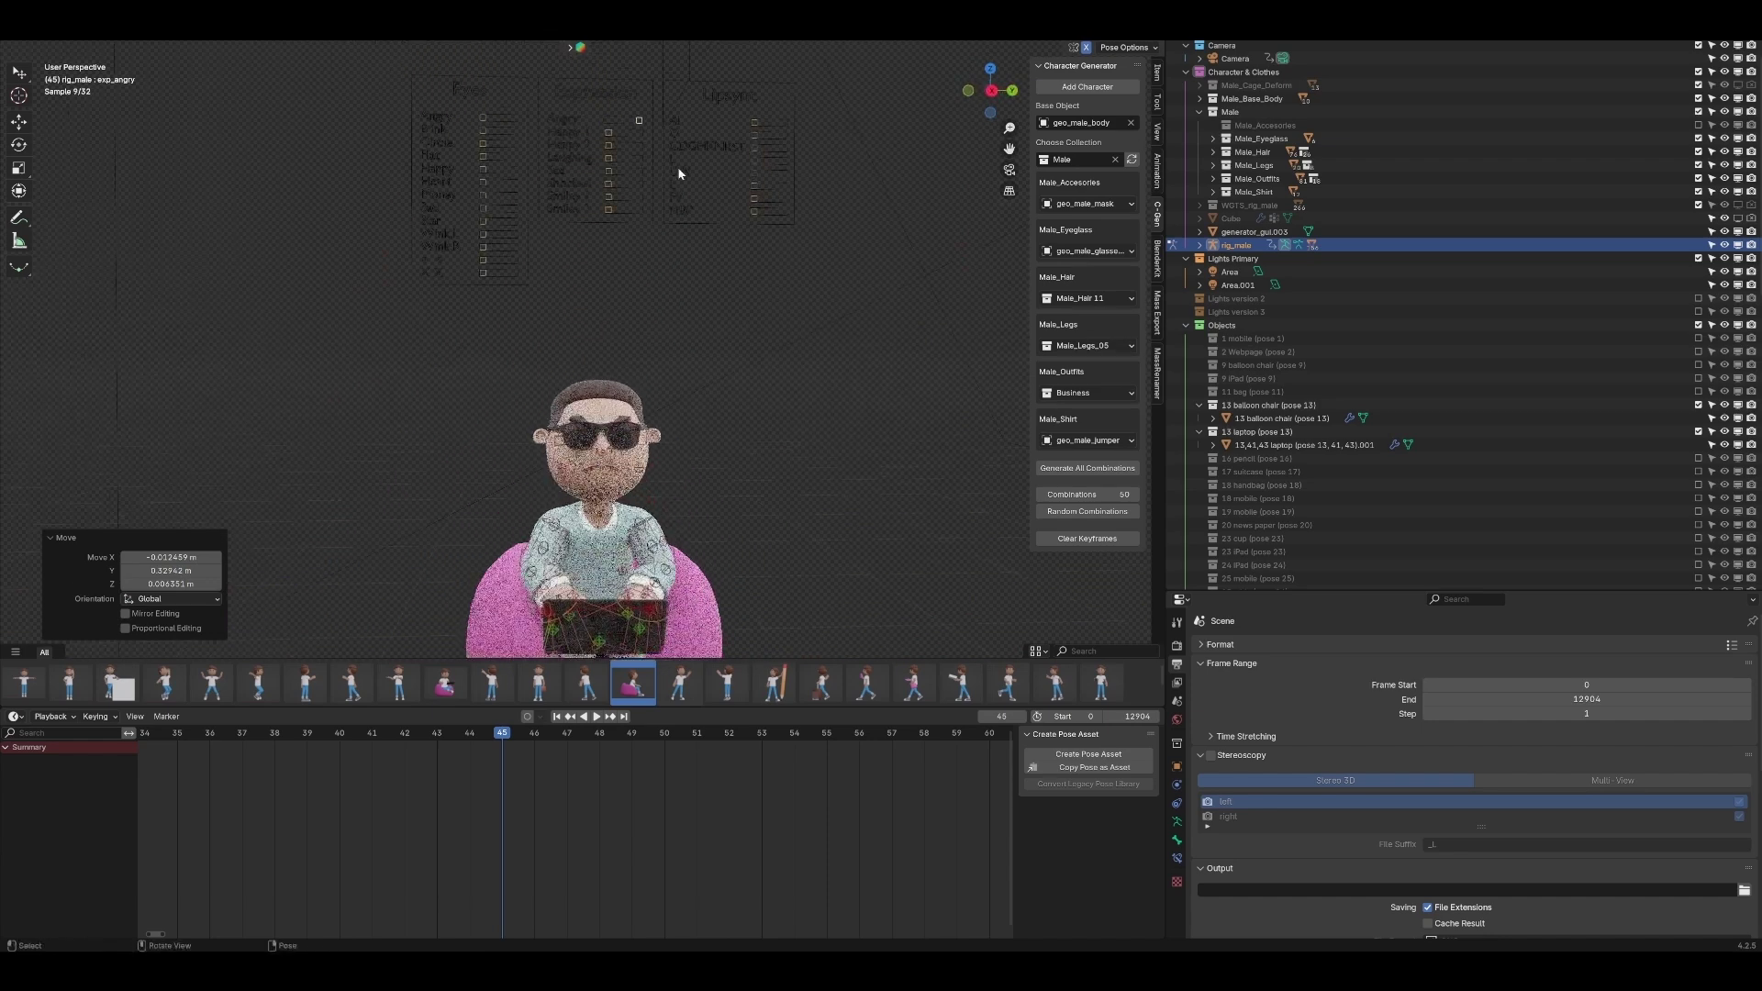
Undo the angry expression and make the character happy by moving the first Happy slider control of the Expression group
key("ctrl+z")
left_click(609, 133)
key("g")
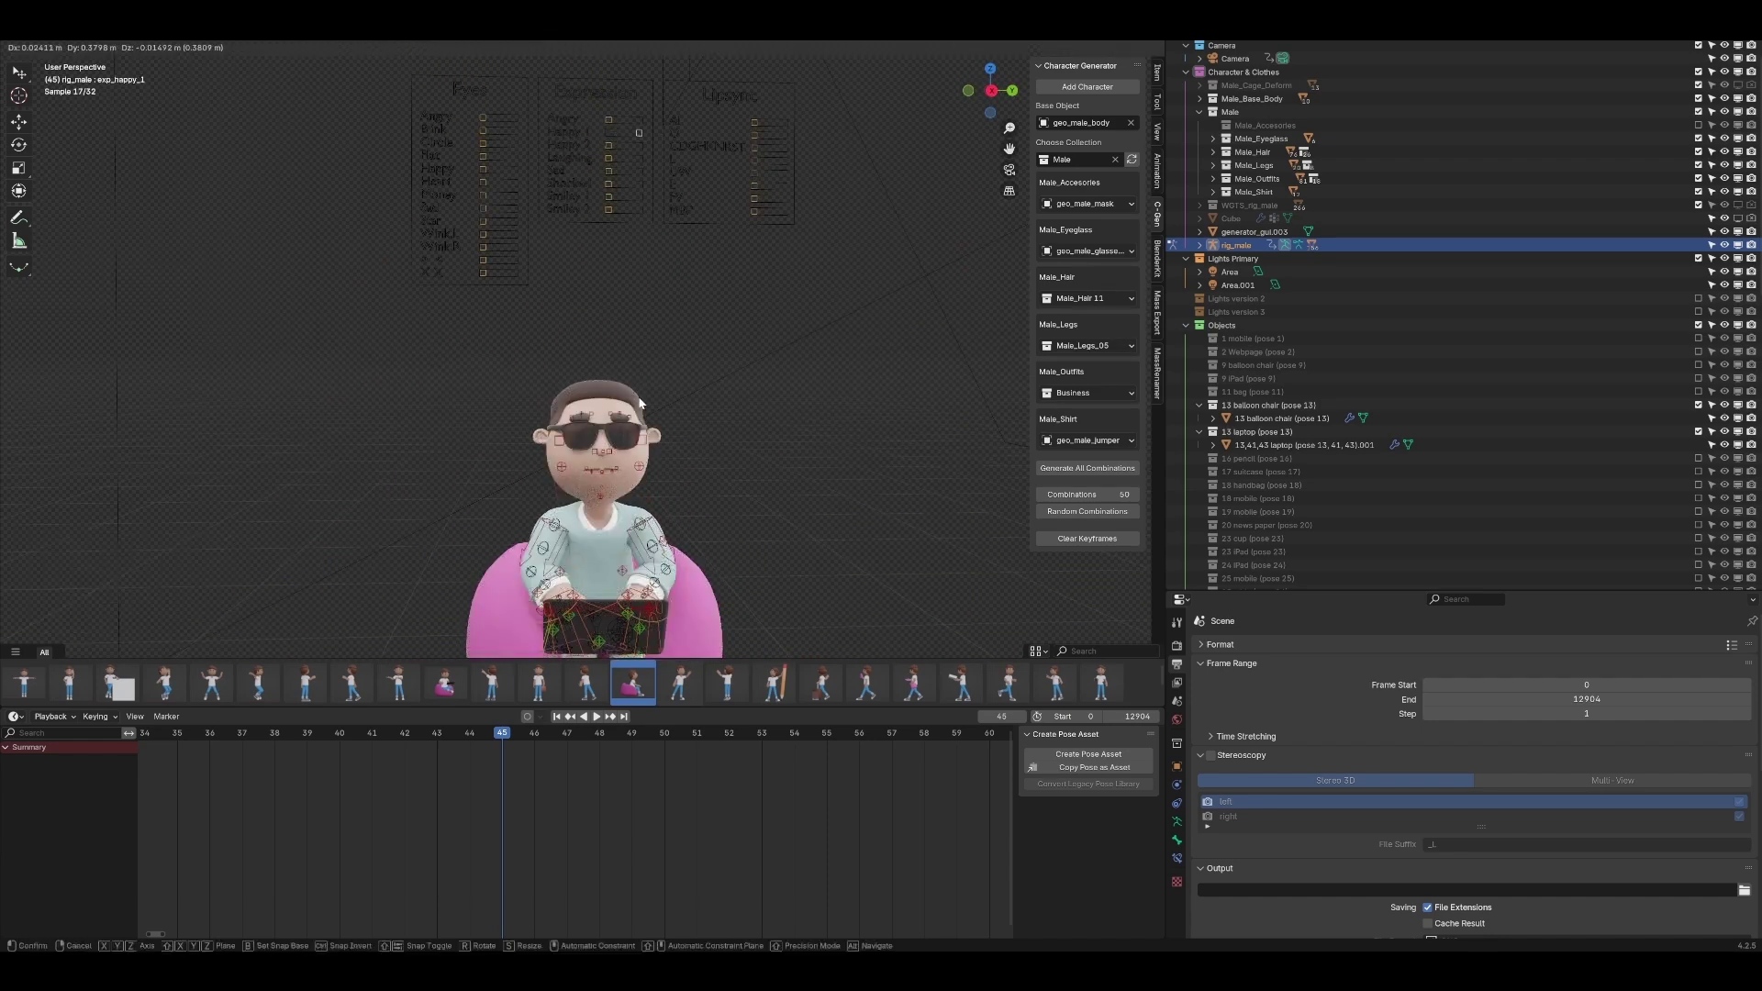
left_click(639, 404)
scroll(613, 367, "up", 3)
middle_click_drag(597, 487, 701, 326, "shift")
scroll(570, 284, "up", 6)
scroll(570, 293, "down", 4)
scroll(511, 288, "down", 7)
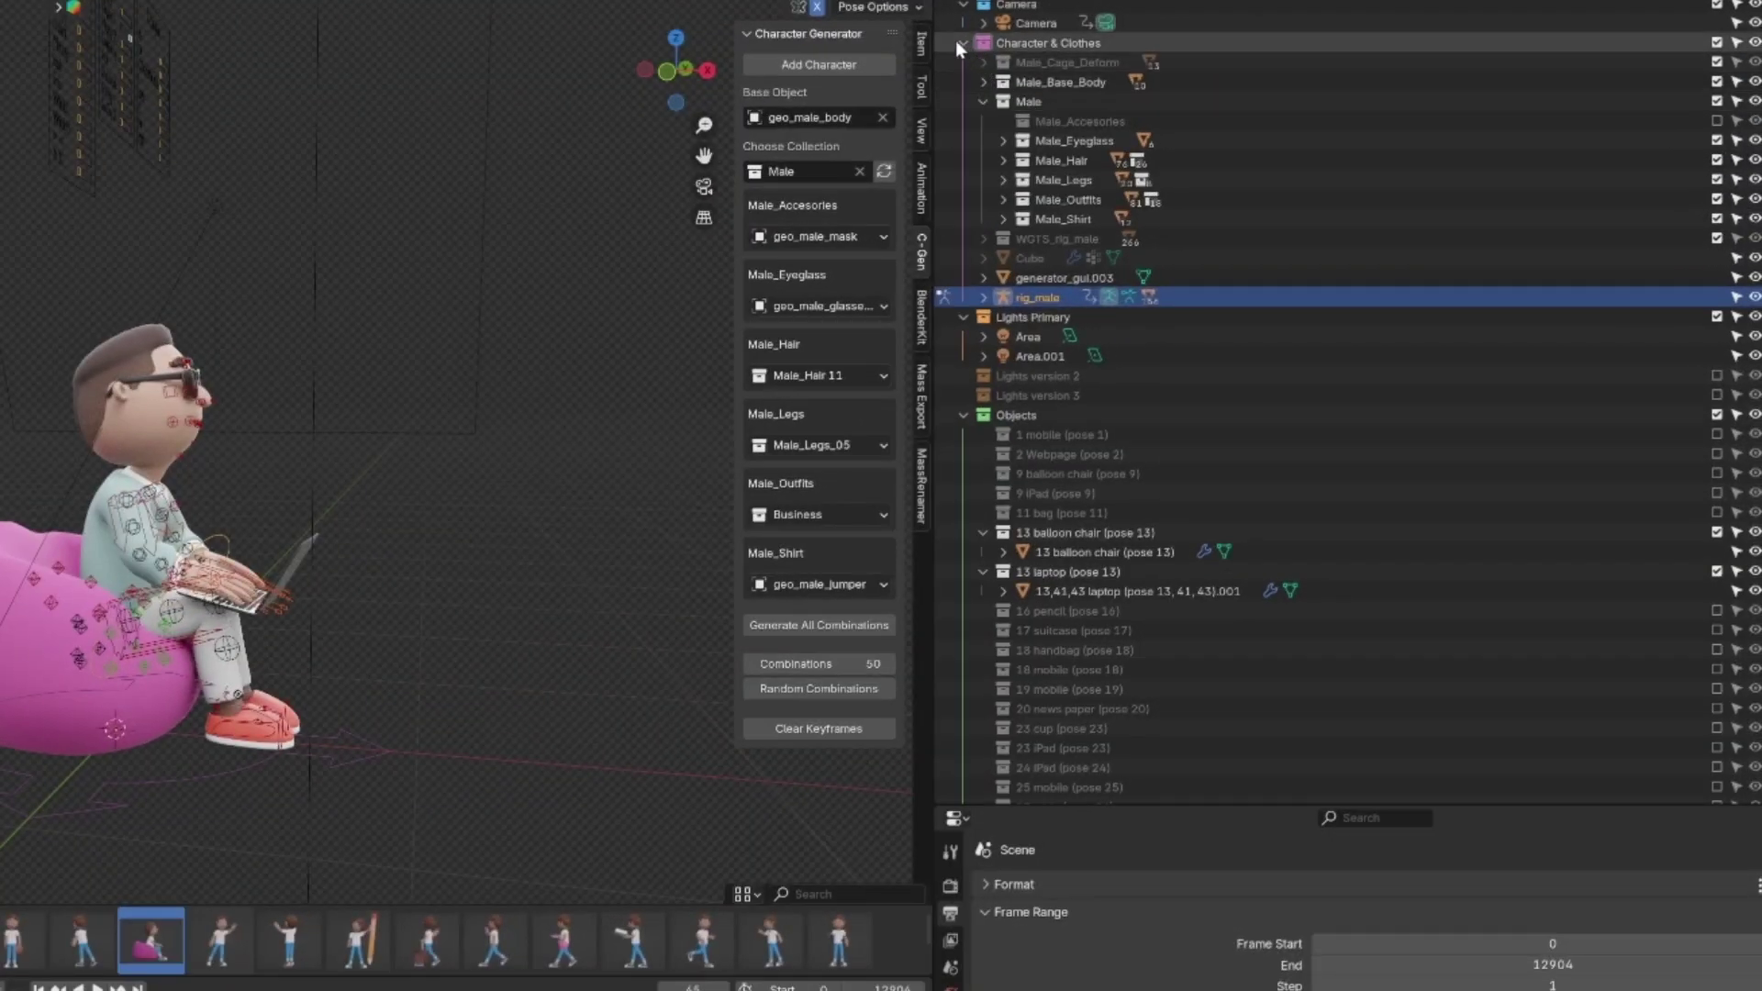
Collapse the Character & Clothes collection and look through the pose props in the Objects collection
left_click(1186, 72)
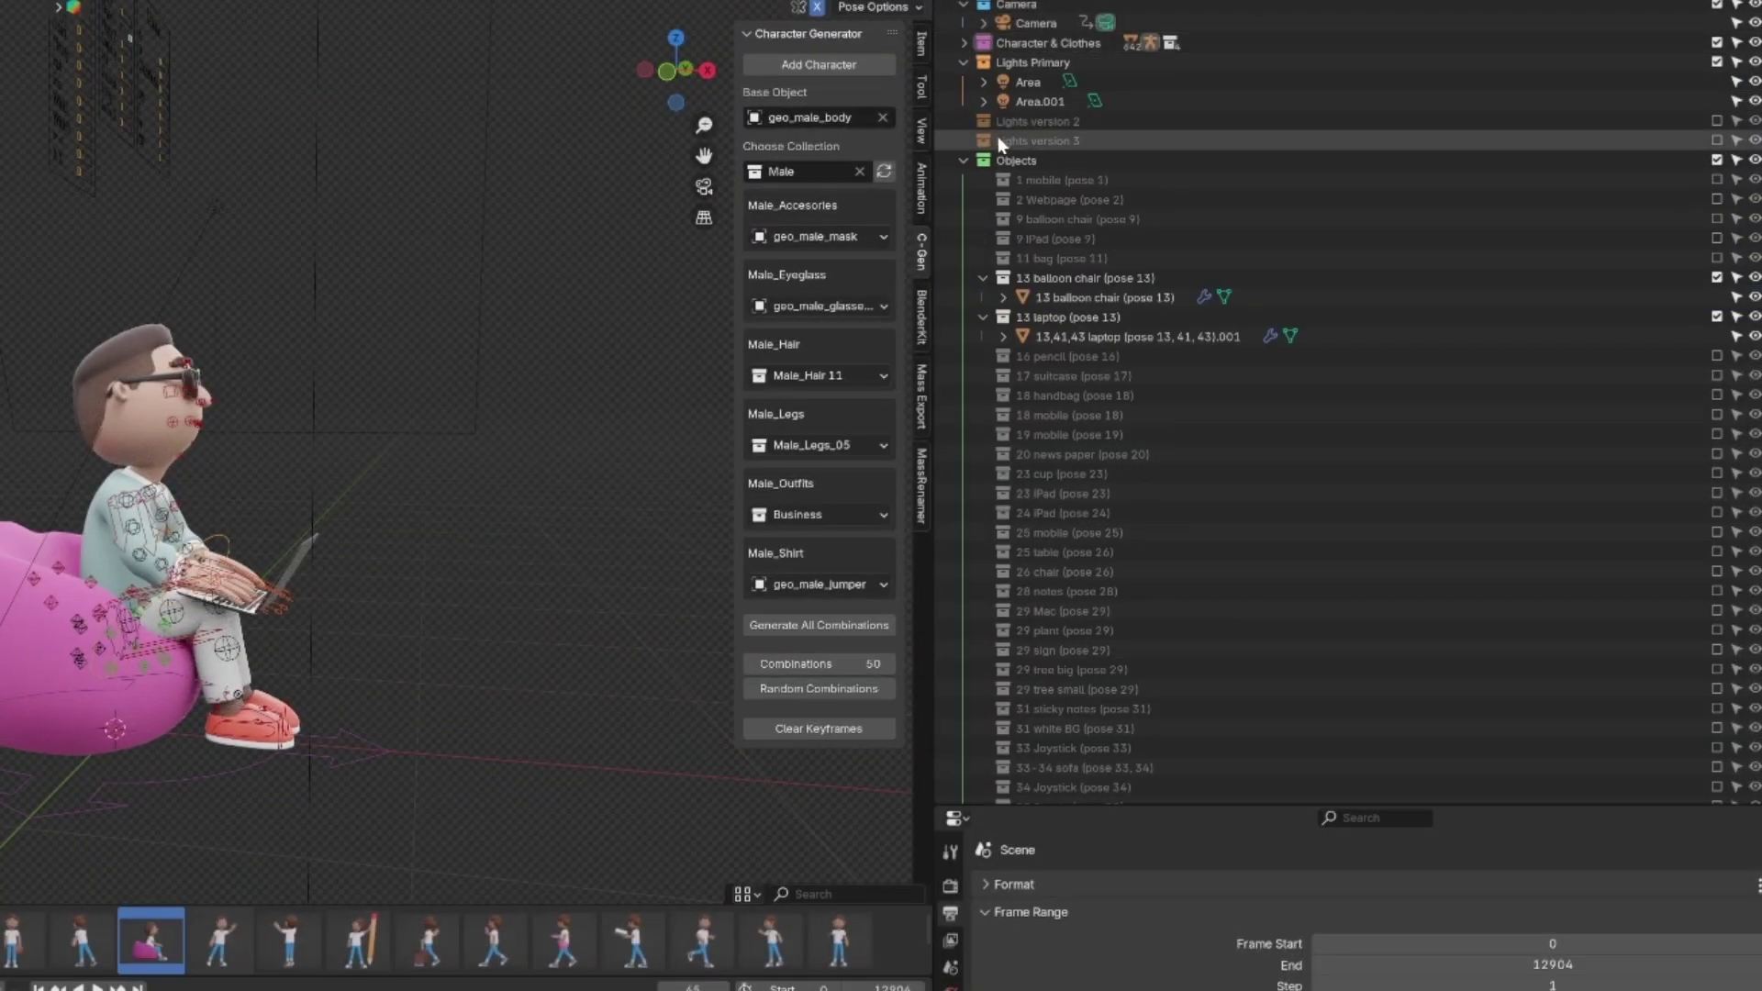
left_click(965, 159)
left_click(962, 202)
scroll(1101, 338, "down", 9)
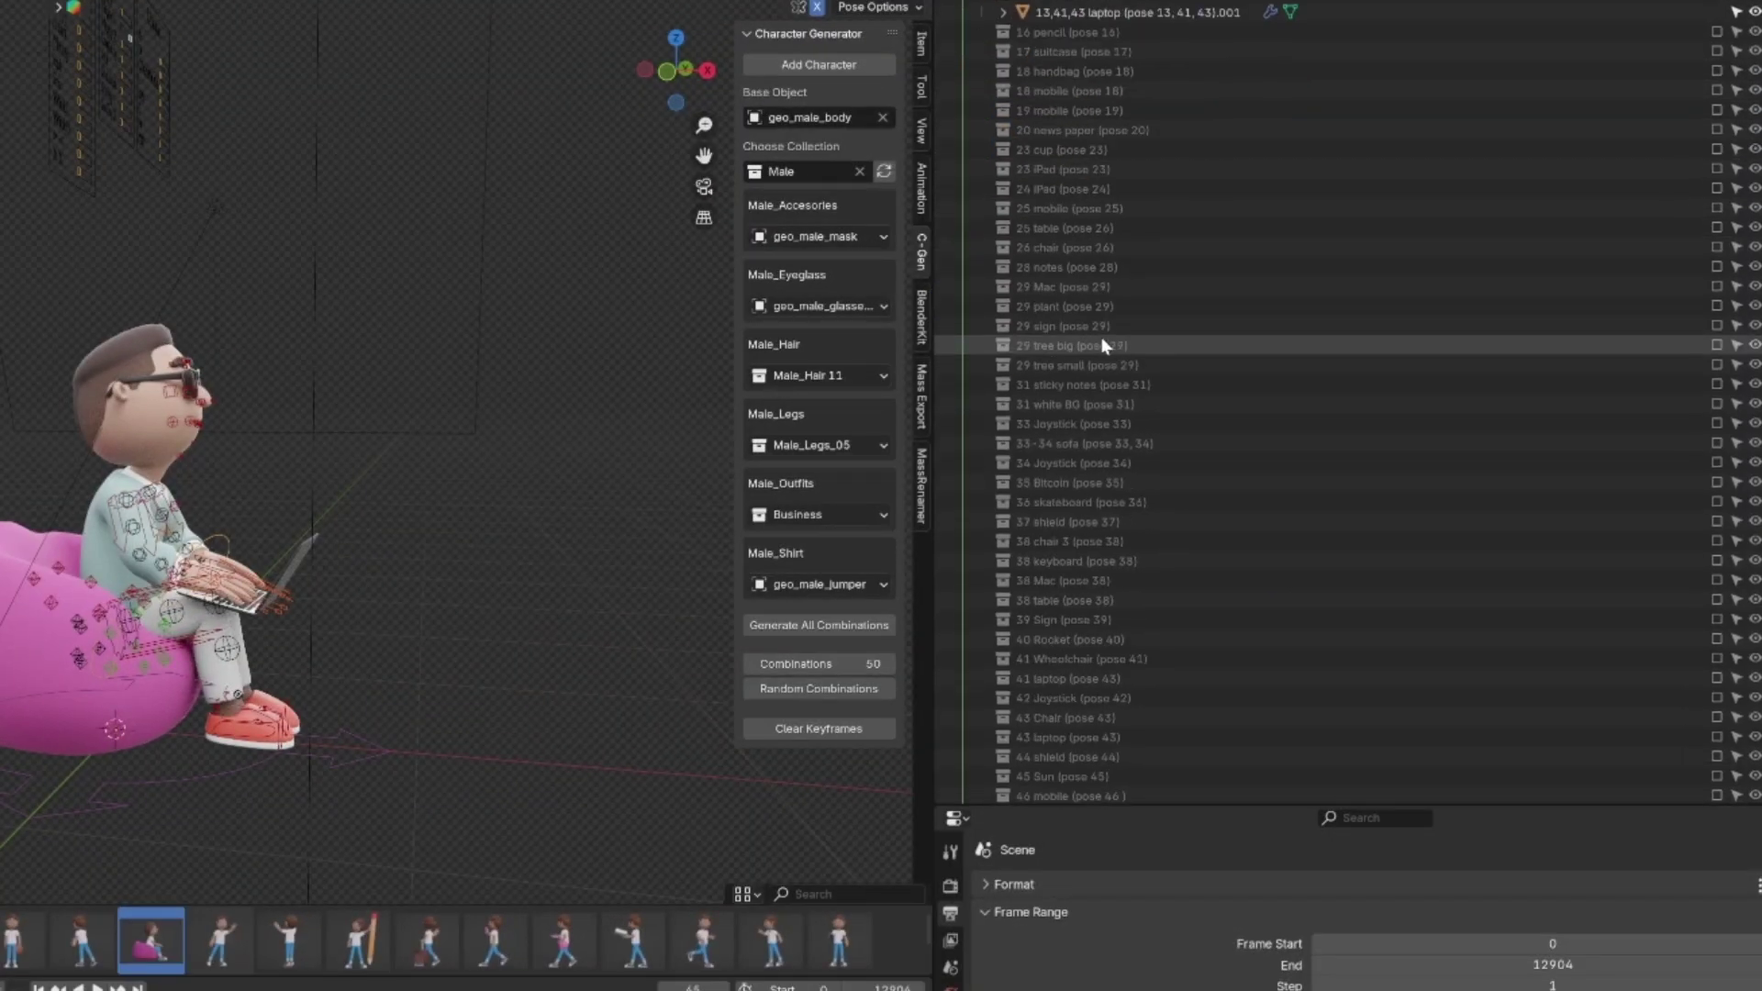
scroll(1196, 228, "up", 5)
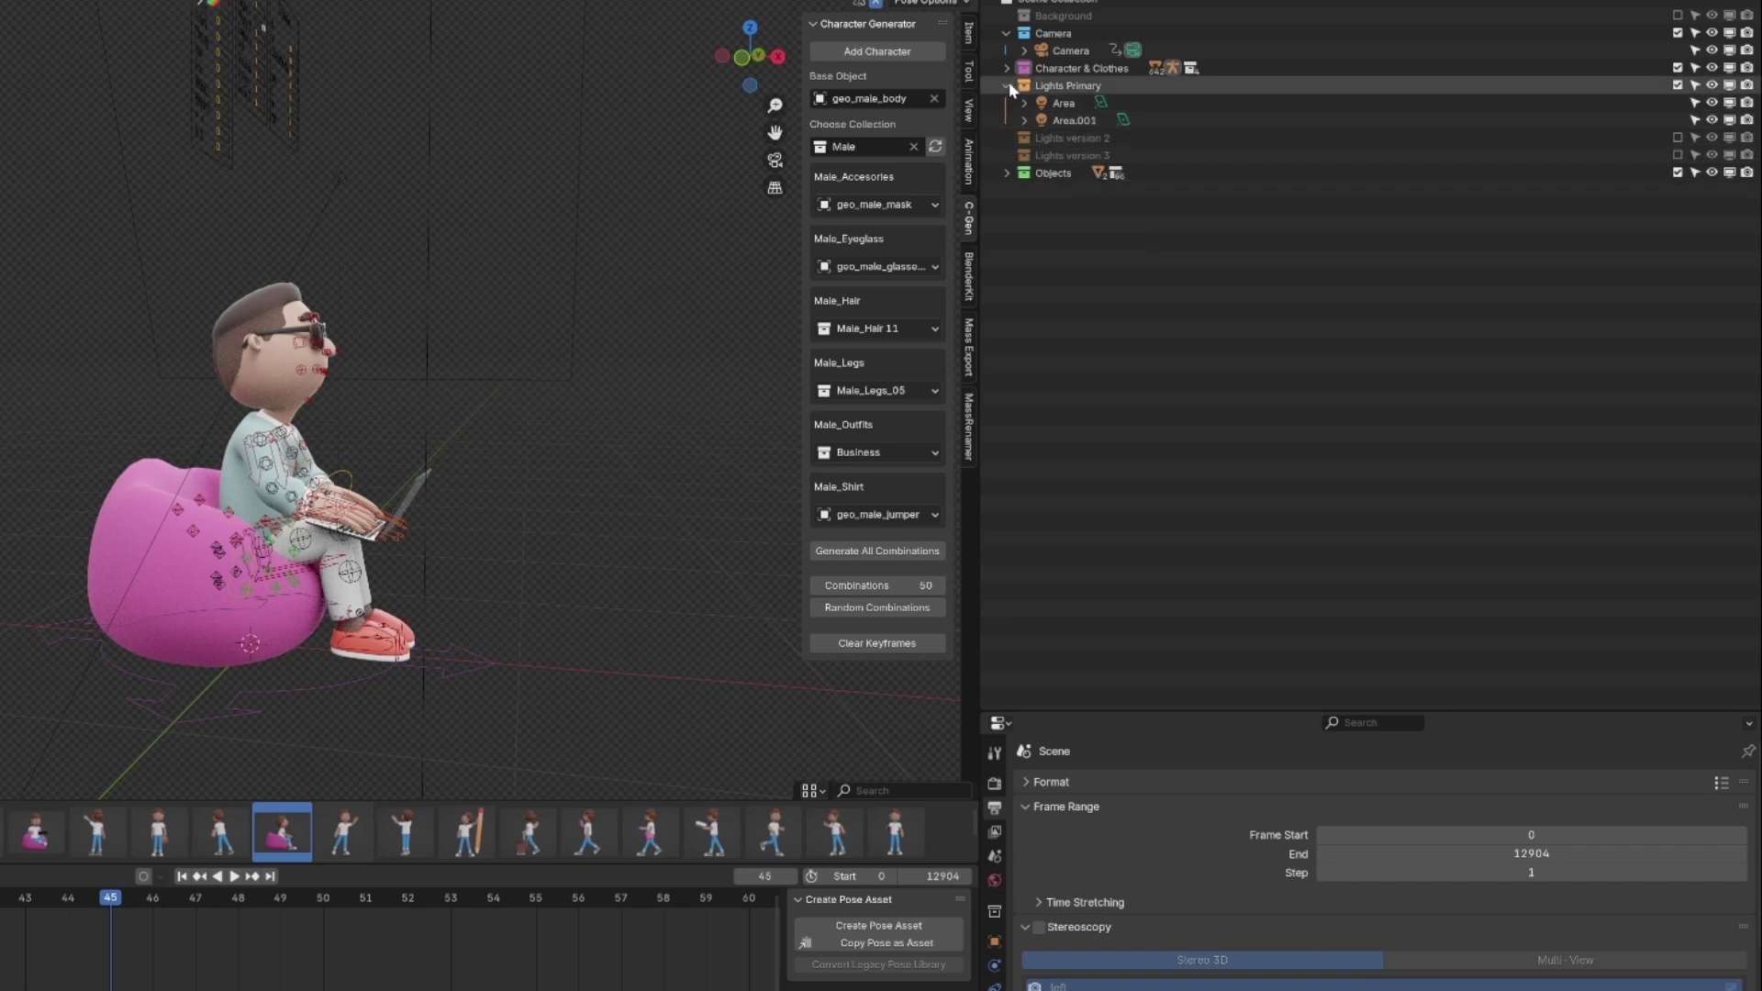
Try the Lights version 2 collection on the scene and disable it again
left_click(1677, 138)
left_click(1678, 138)
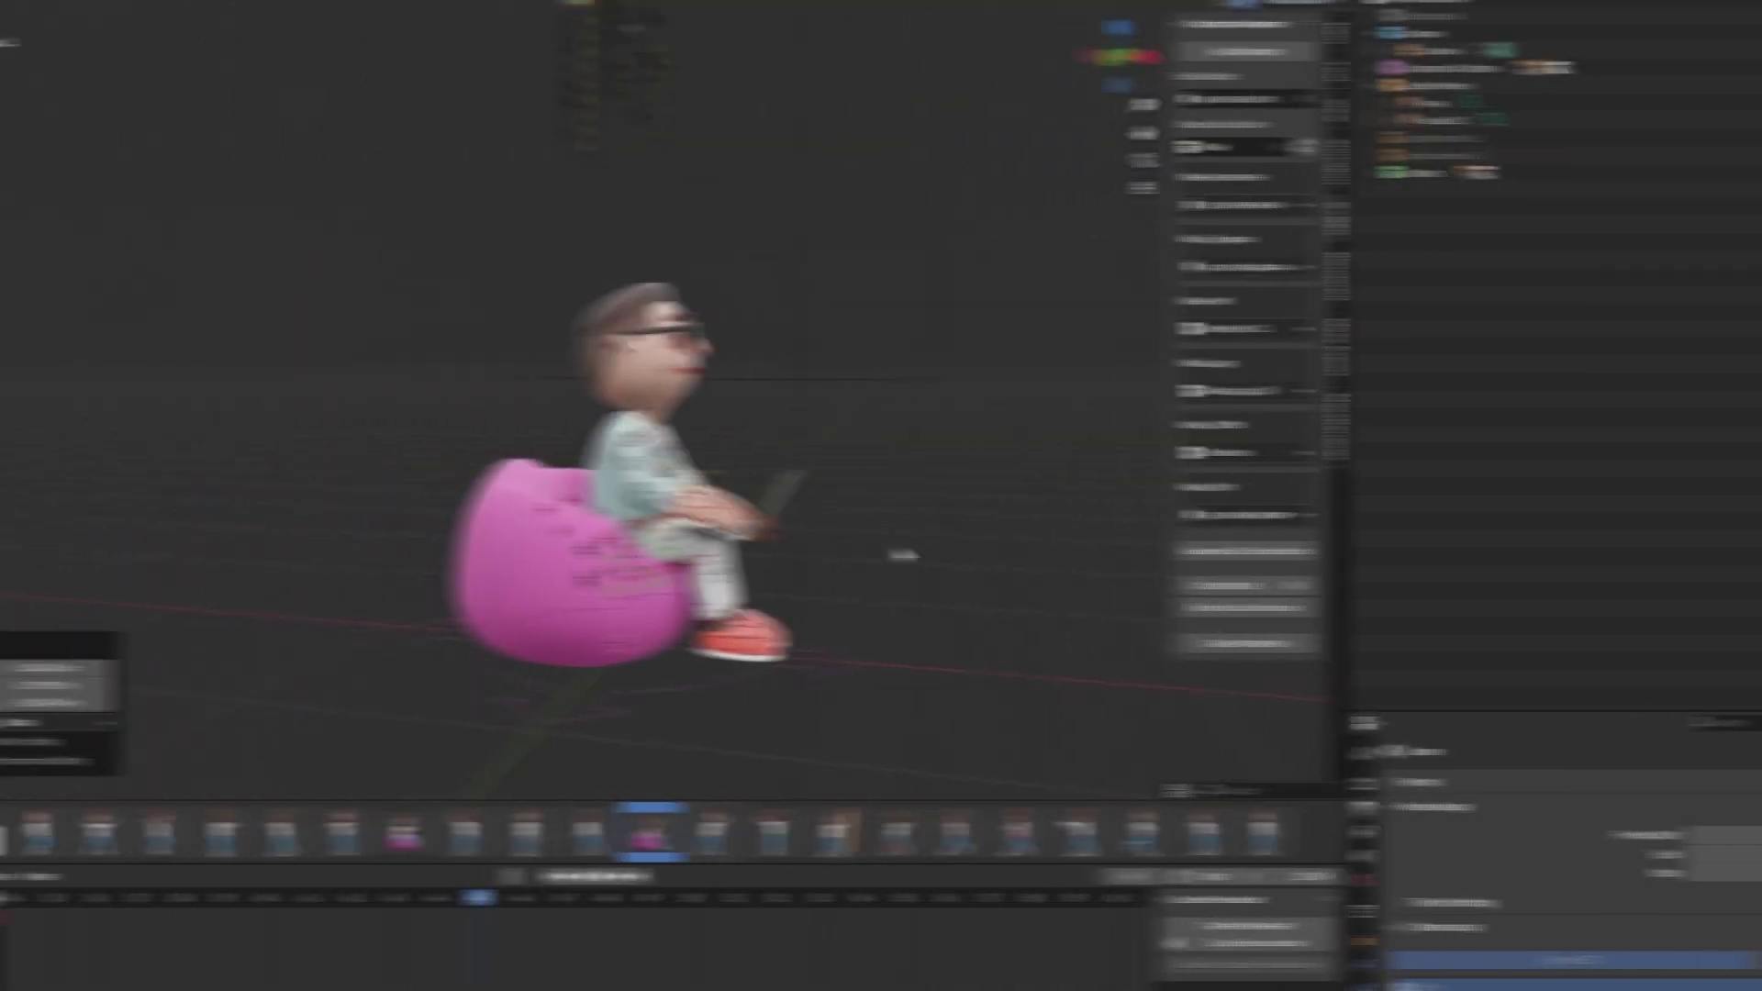
middle_click_drag(525, 551, 359, 544)
middle_click_drag(739, 551, 1108, 536)
mouse_move(739, 519)
middle_mouse_down()
mouse_move(954, 506)
mouse_move(757, 506)
middle_mouse_up()
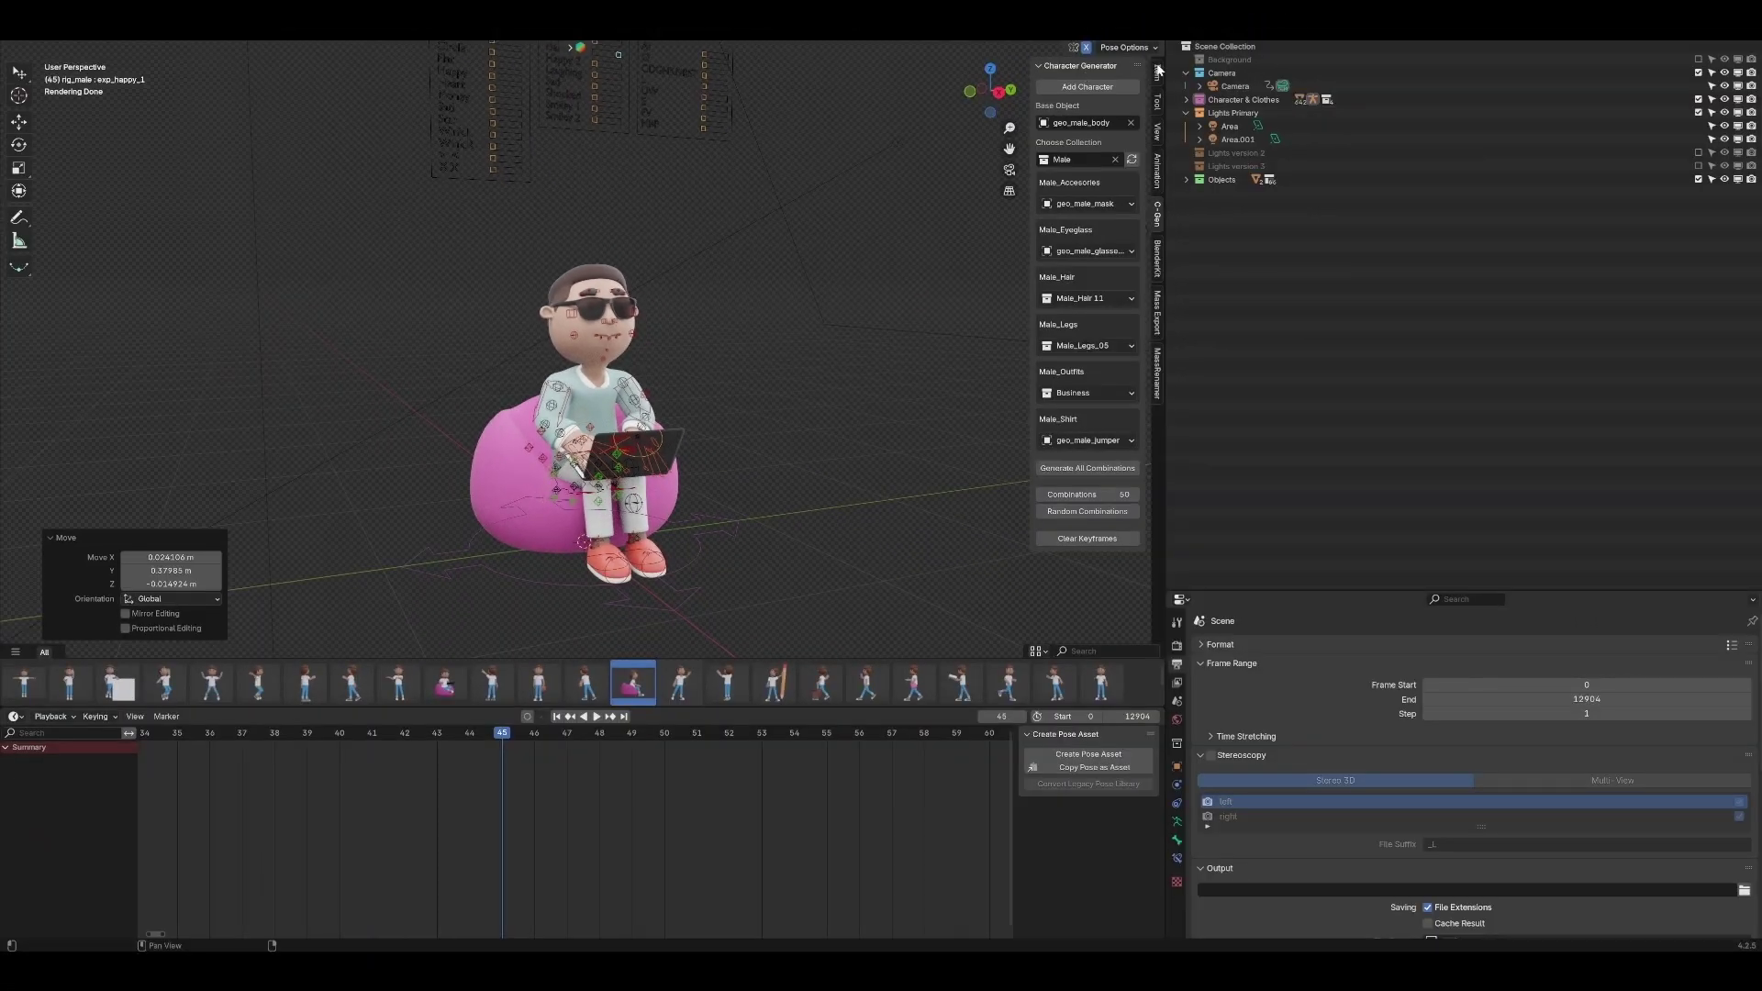
Show the rig's Hair, Facial, Torso and Torso (Tweak) control layers and select the left eye control
left_click(1348, 34)
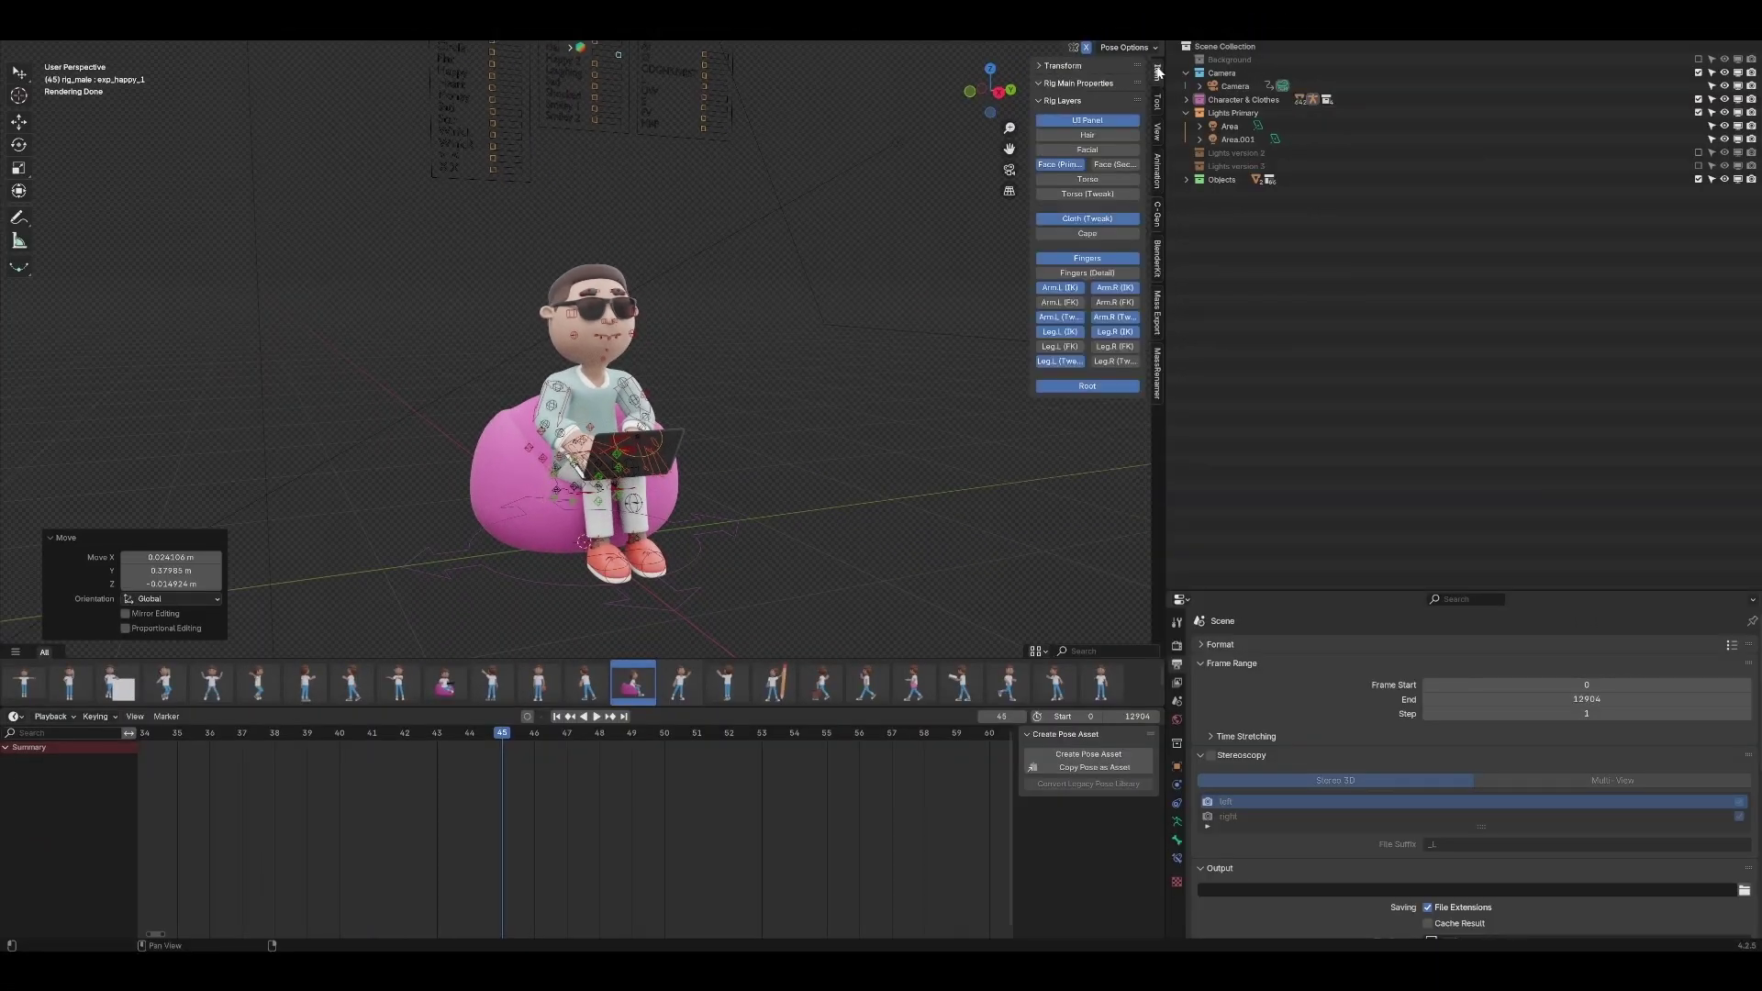
left_click(1098, 152)
left_click(714, 281)
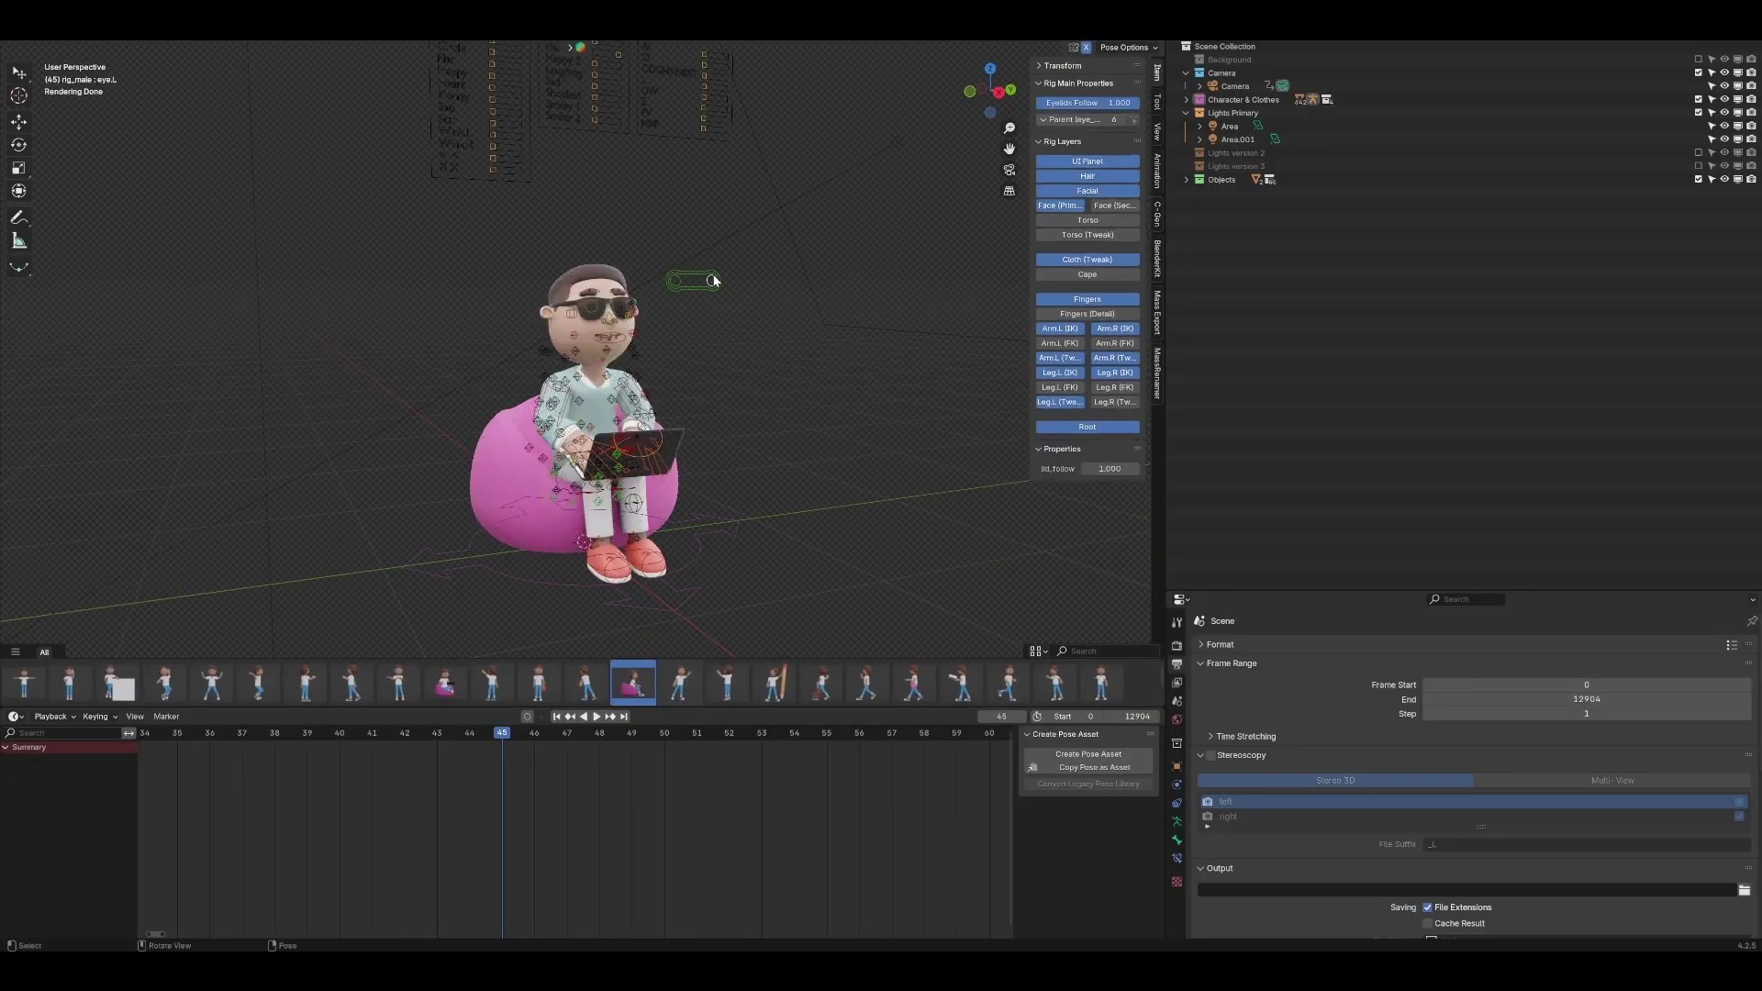
scroll(612, 332, "up", 3)
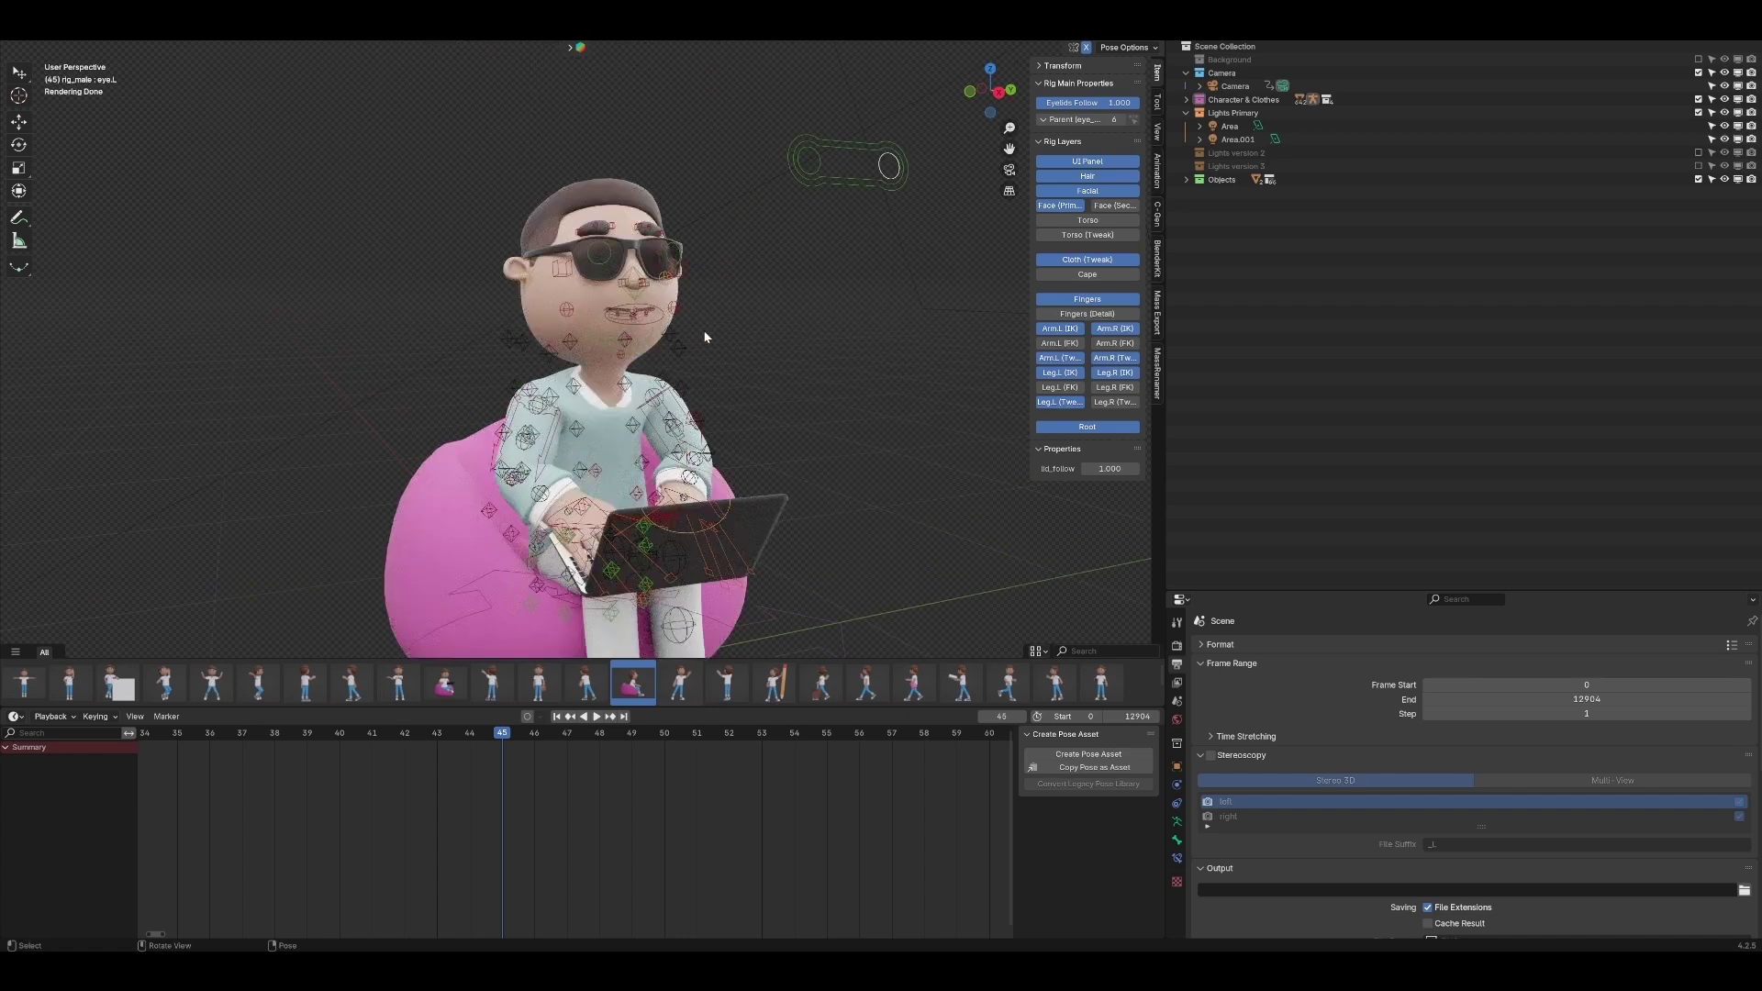
left_click(1087, 221)
left_click(1087, 235)
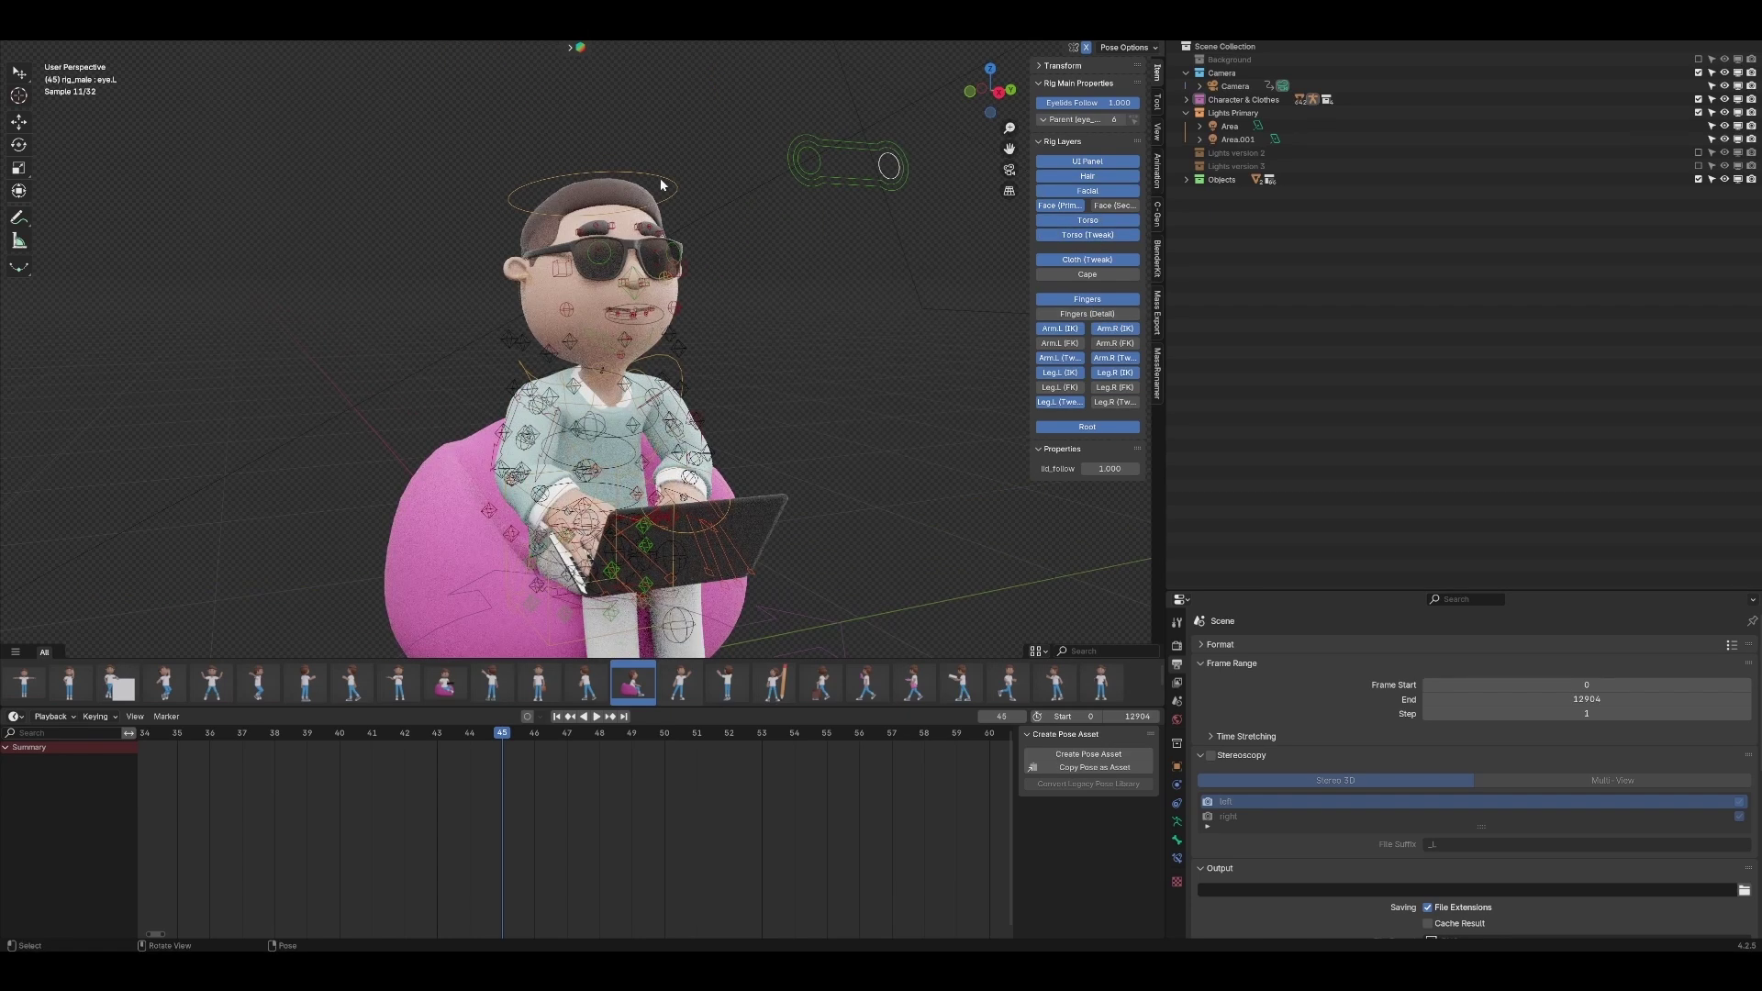
Rotate the character's head control by about 31.7° from the front view to tilt the head sideways
scroll(659, 188, "down", 2)
middle_click_drag(659, 188, 601, 197)
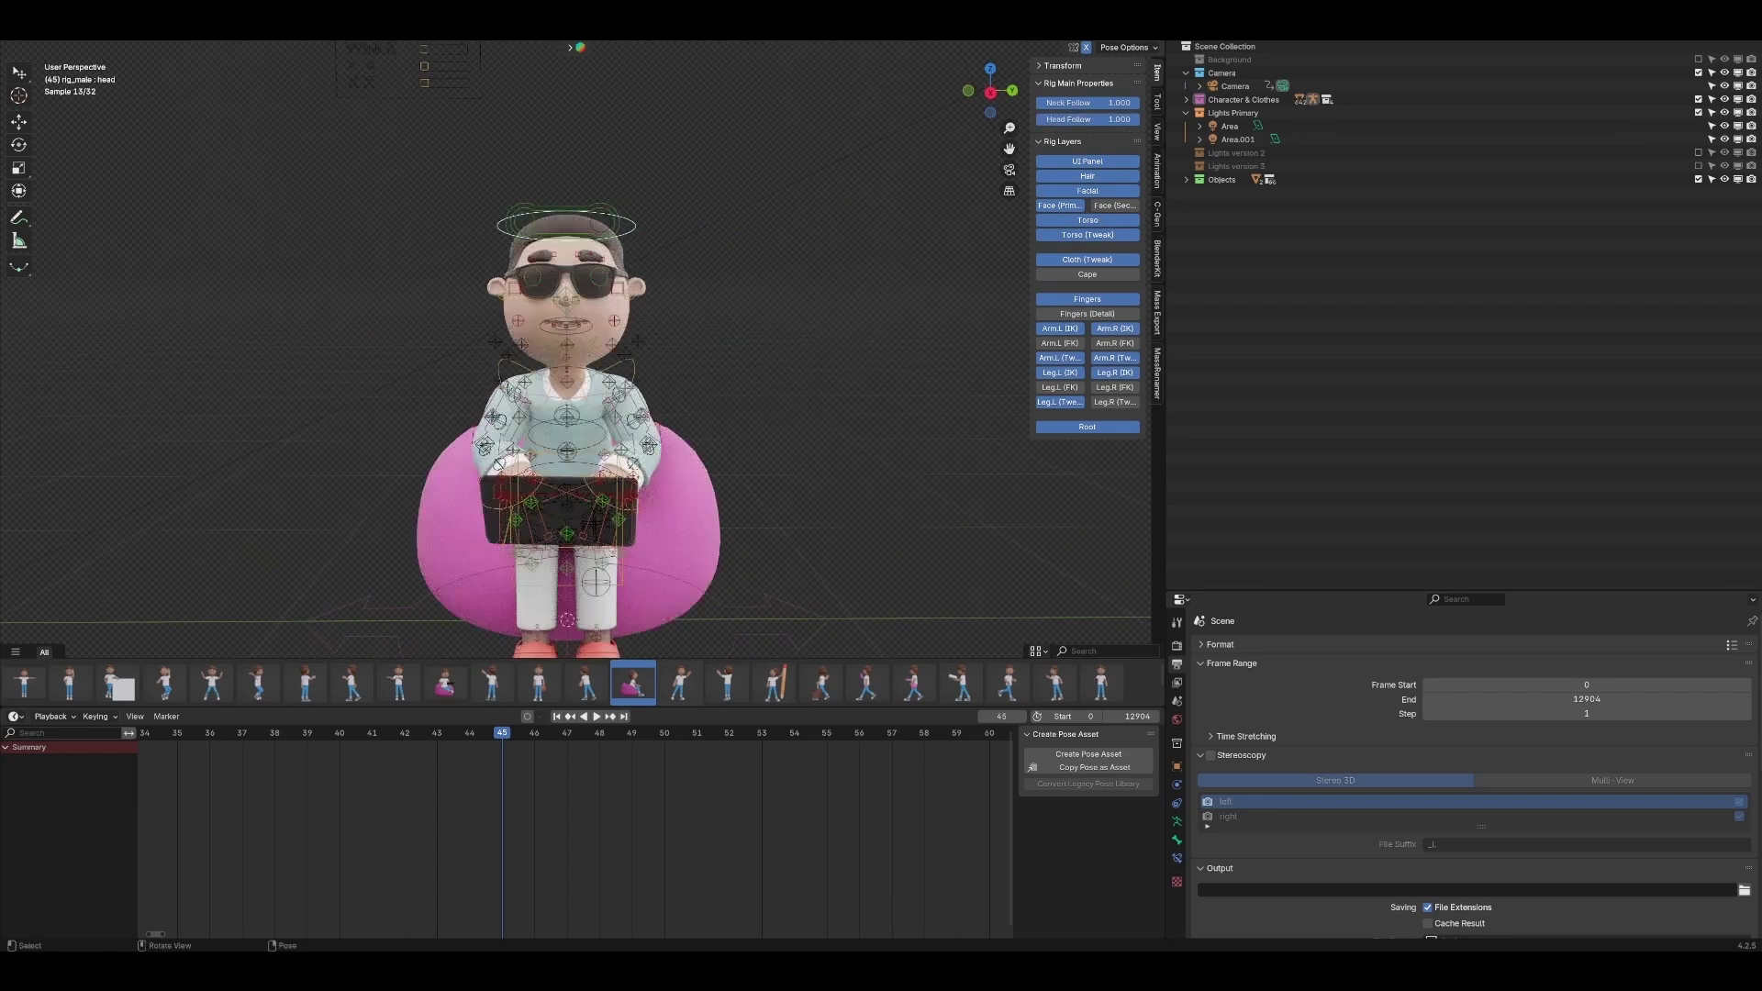
key("r")
left_click(1195, 621)
Enable Simplify in the scene's render settings
left_click(1177, 647)
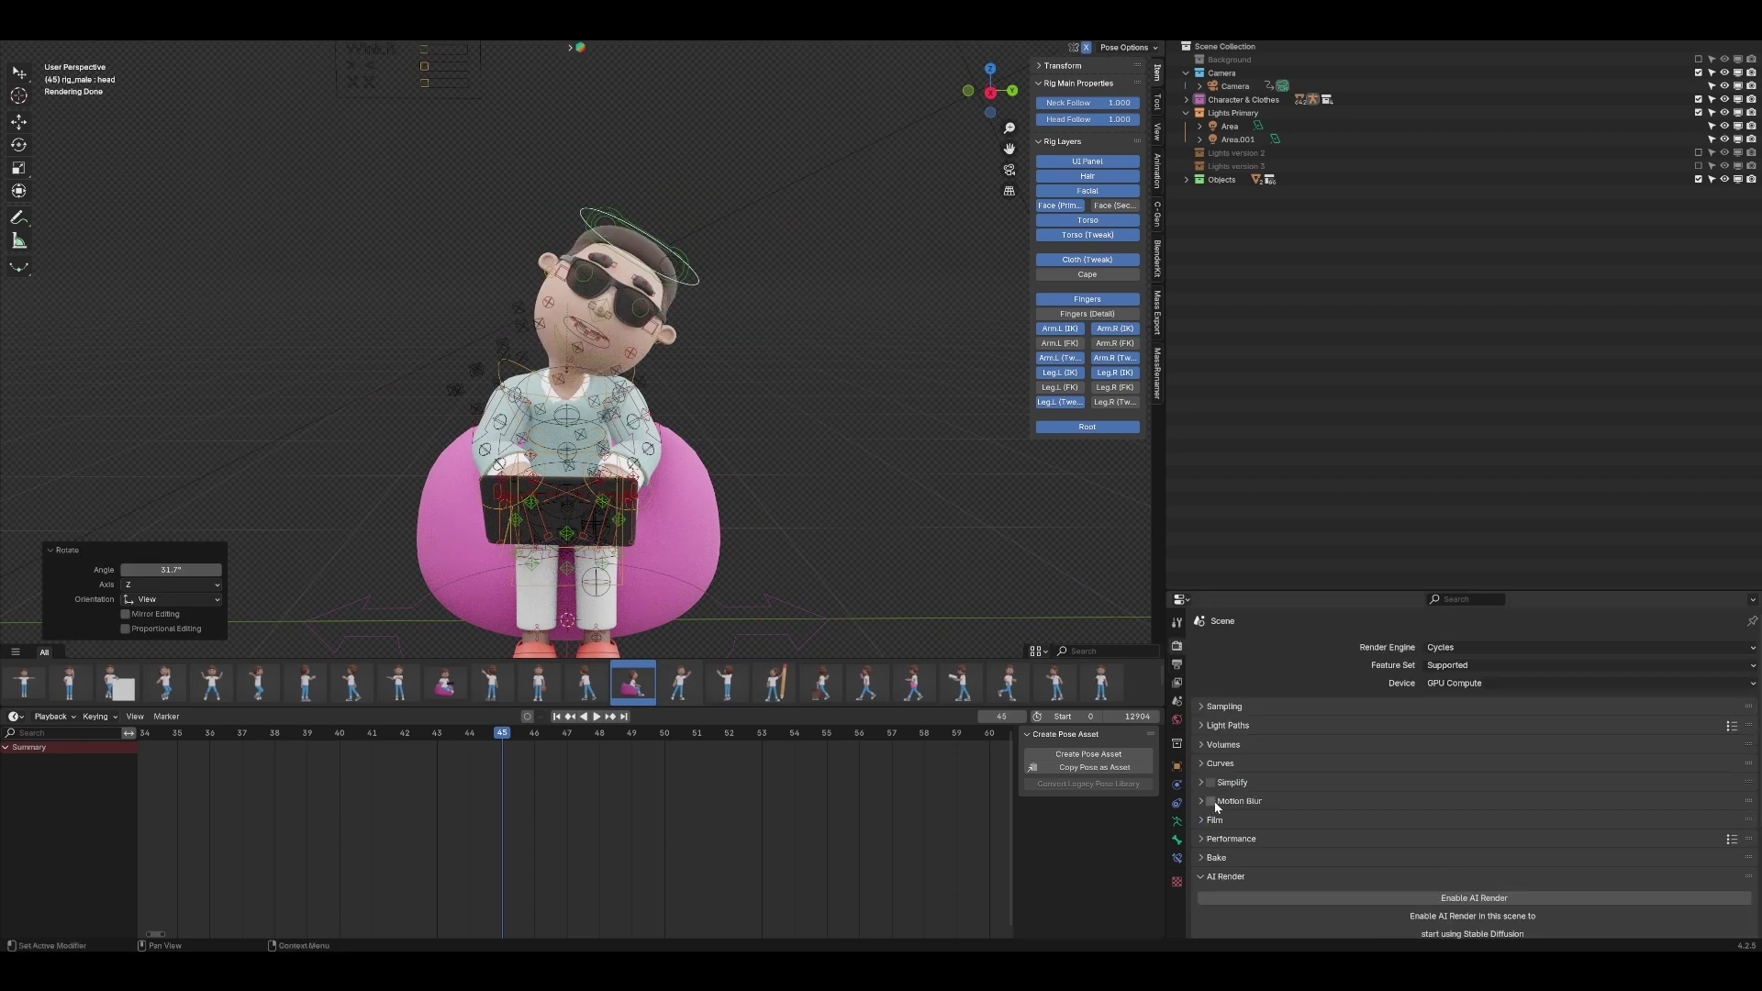
scroll(1217, 807, "down", 4)
left_click(1202, 740)
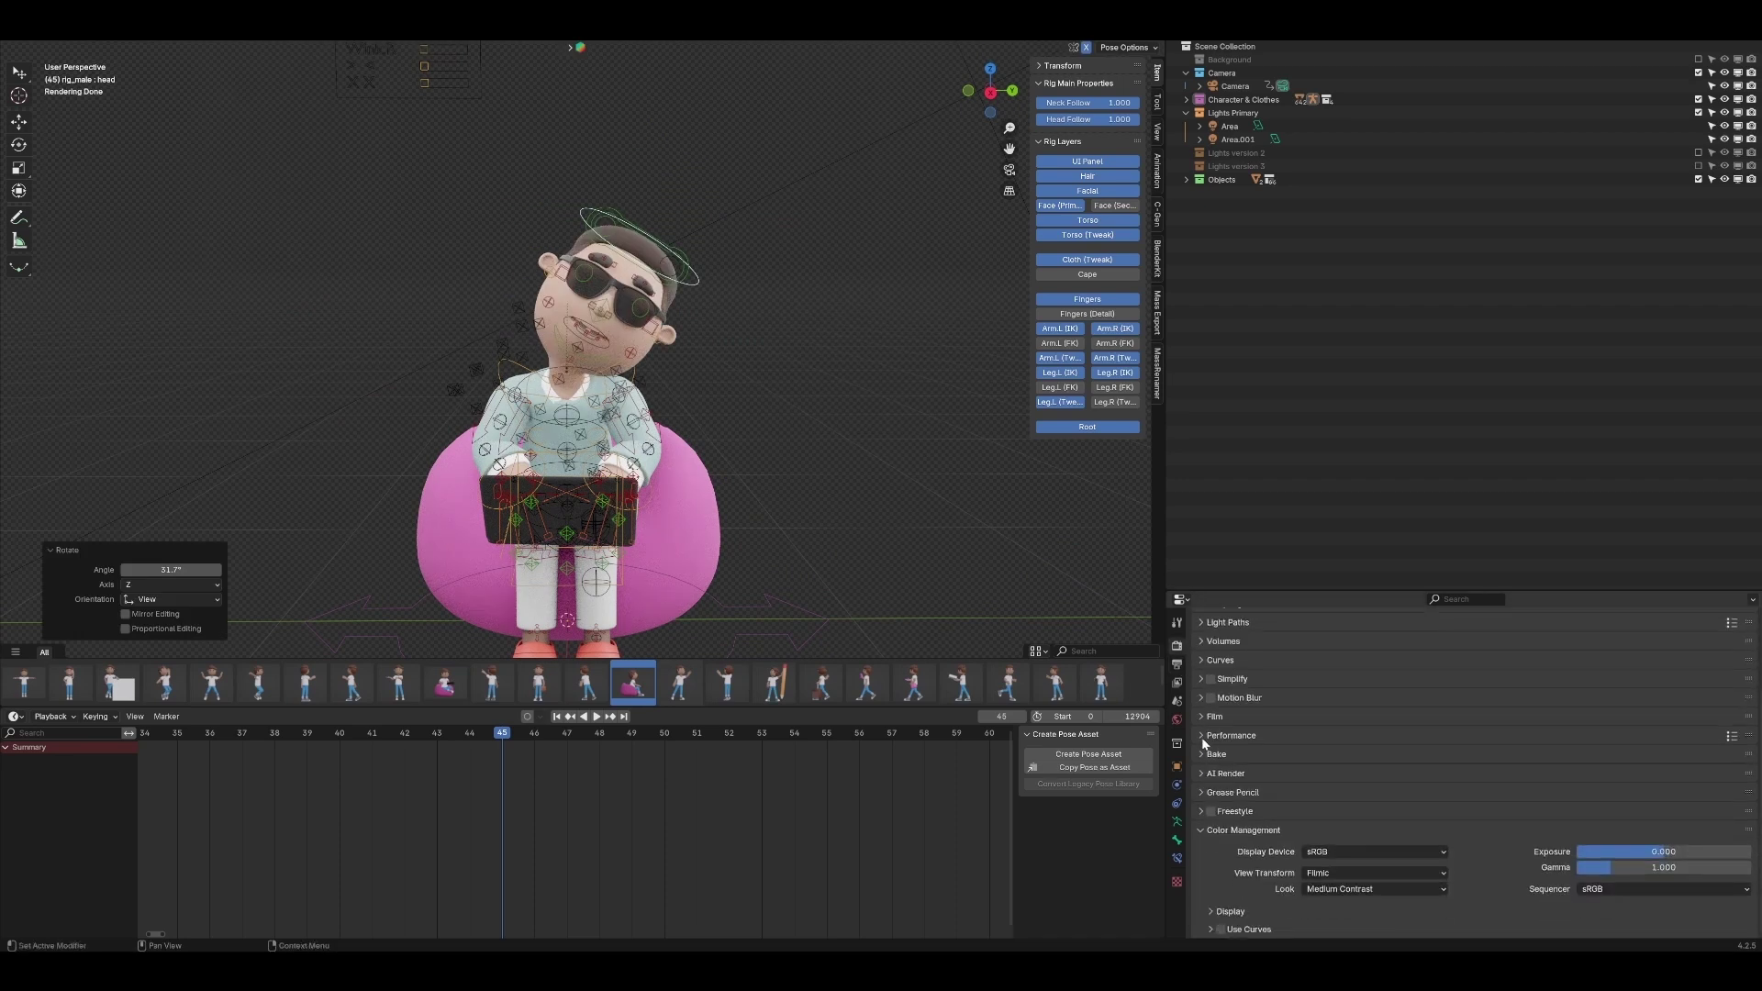
left_click(1211, 679)
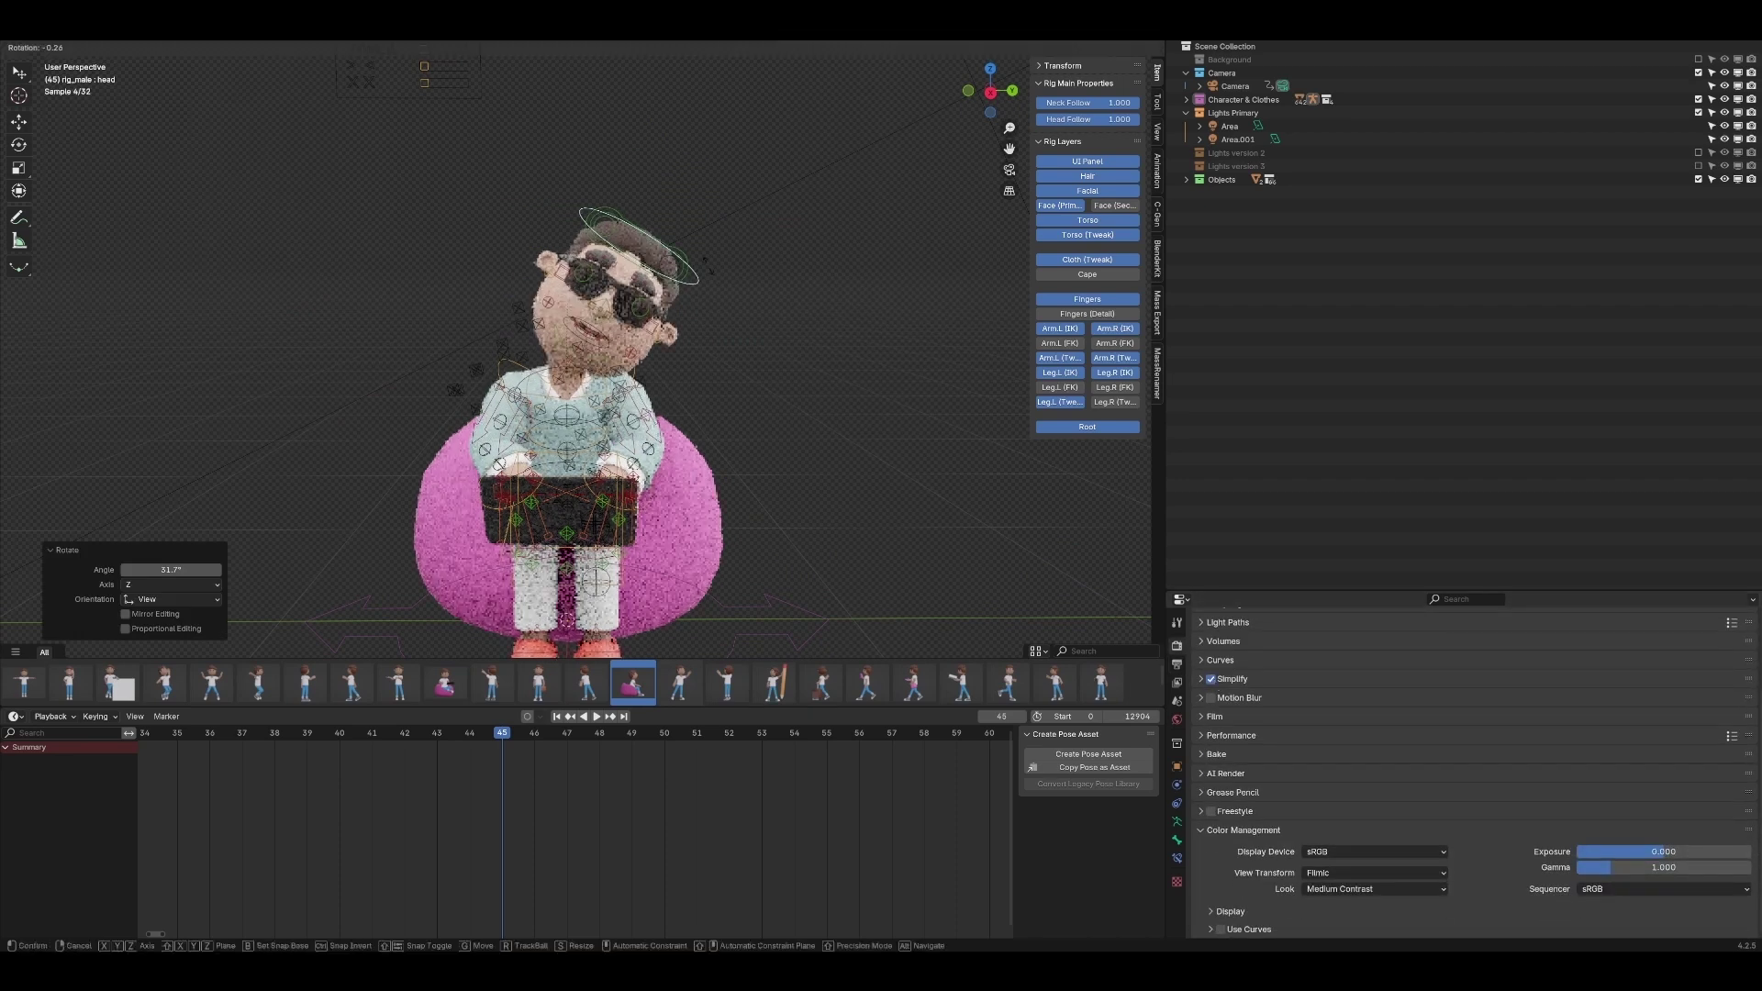
Rotate the head control back the other way, and switch Simplify off and on to compare the model detail
key("r")
left_click(591, 202)
mouse_move(600, 254)
middle_mouse_down()
mouse_move(776, 273)
mouse_move(597, 276)
middle_mouse_up()
scroll(717, 123, "up", 4)
scroll(681, 264, "down", 1)
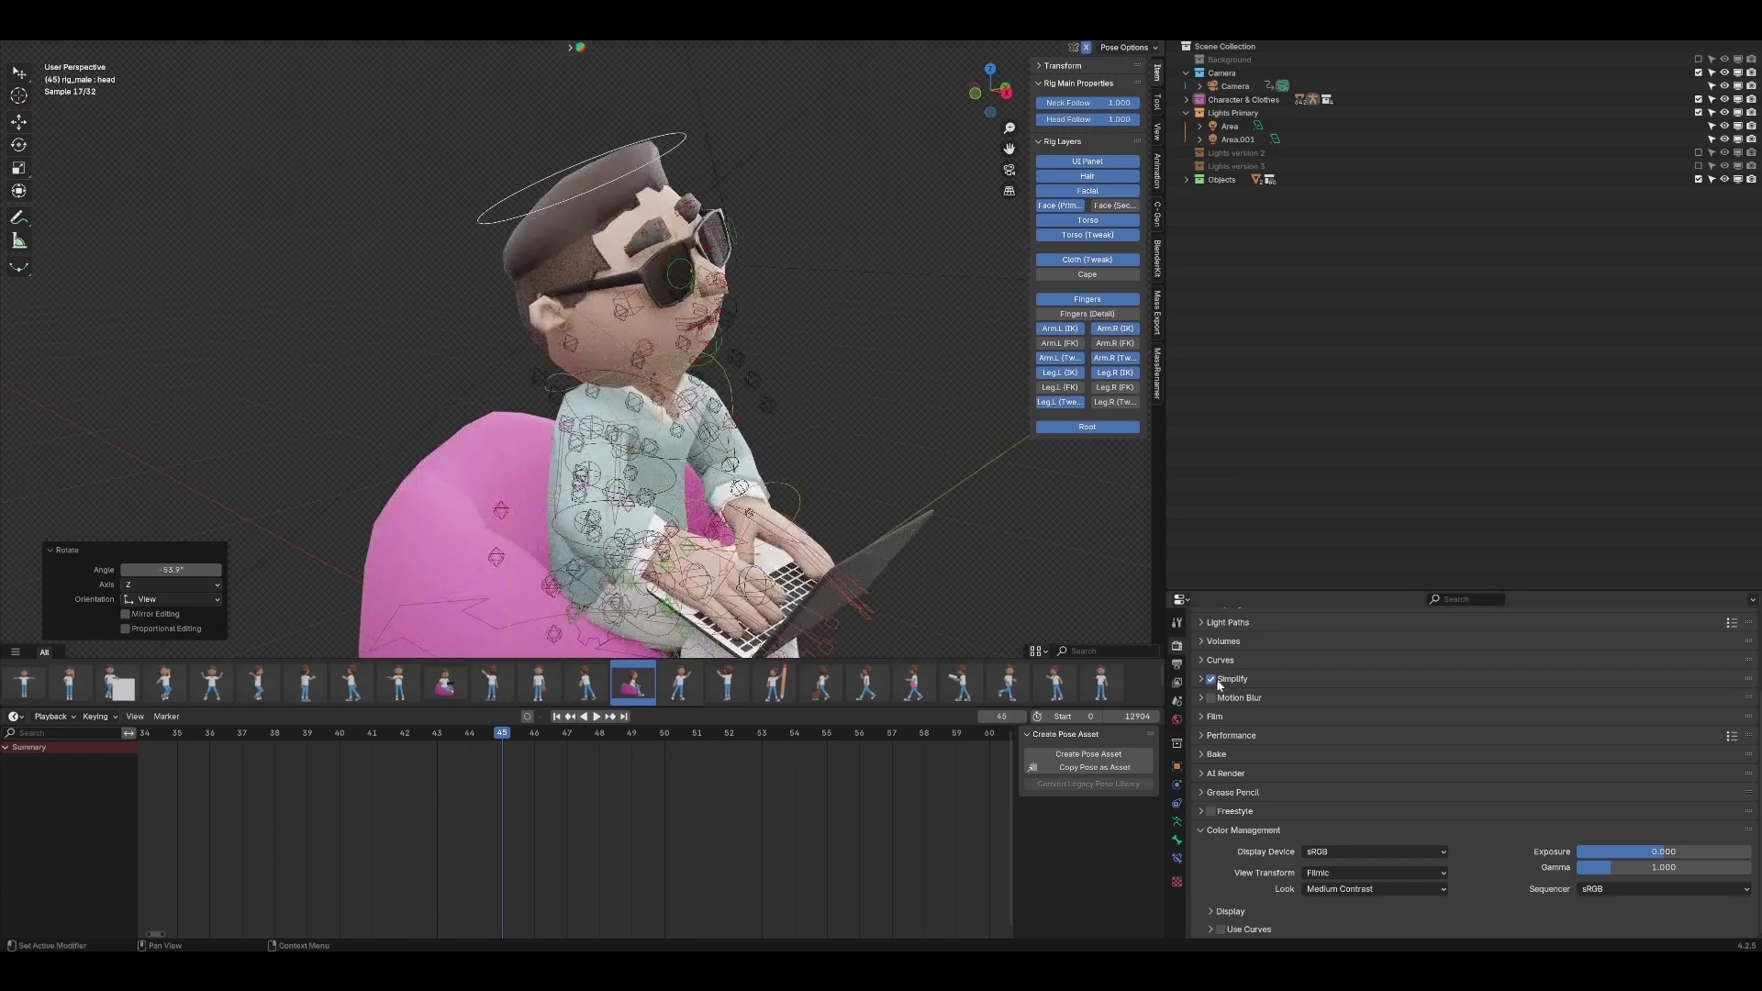
left_click(1210, 682)
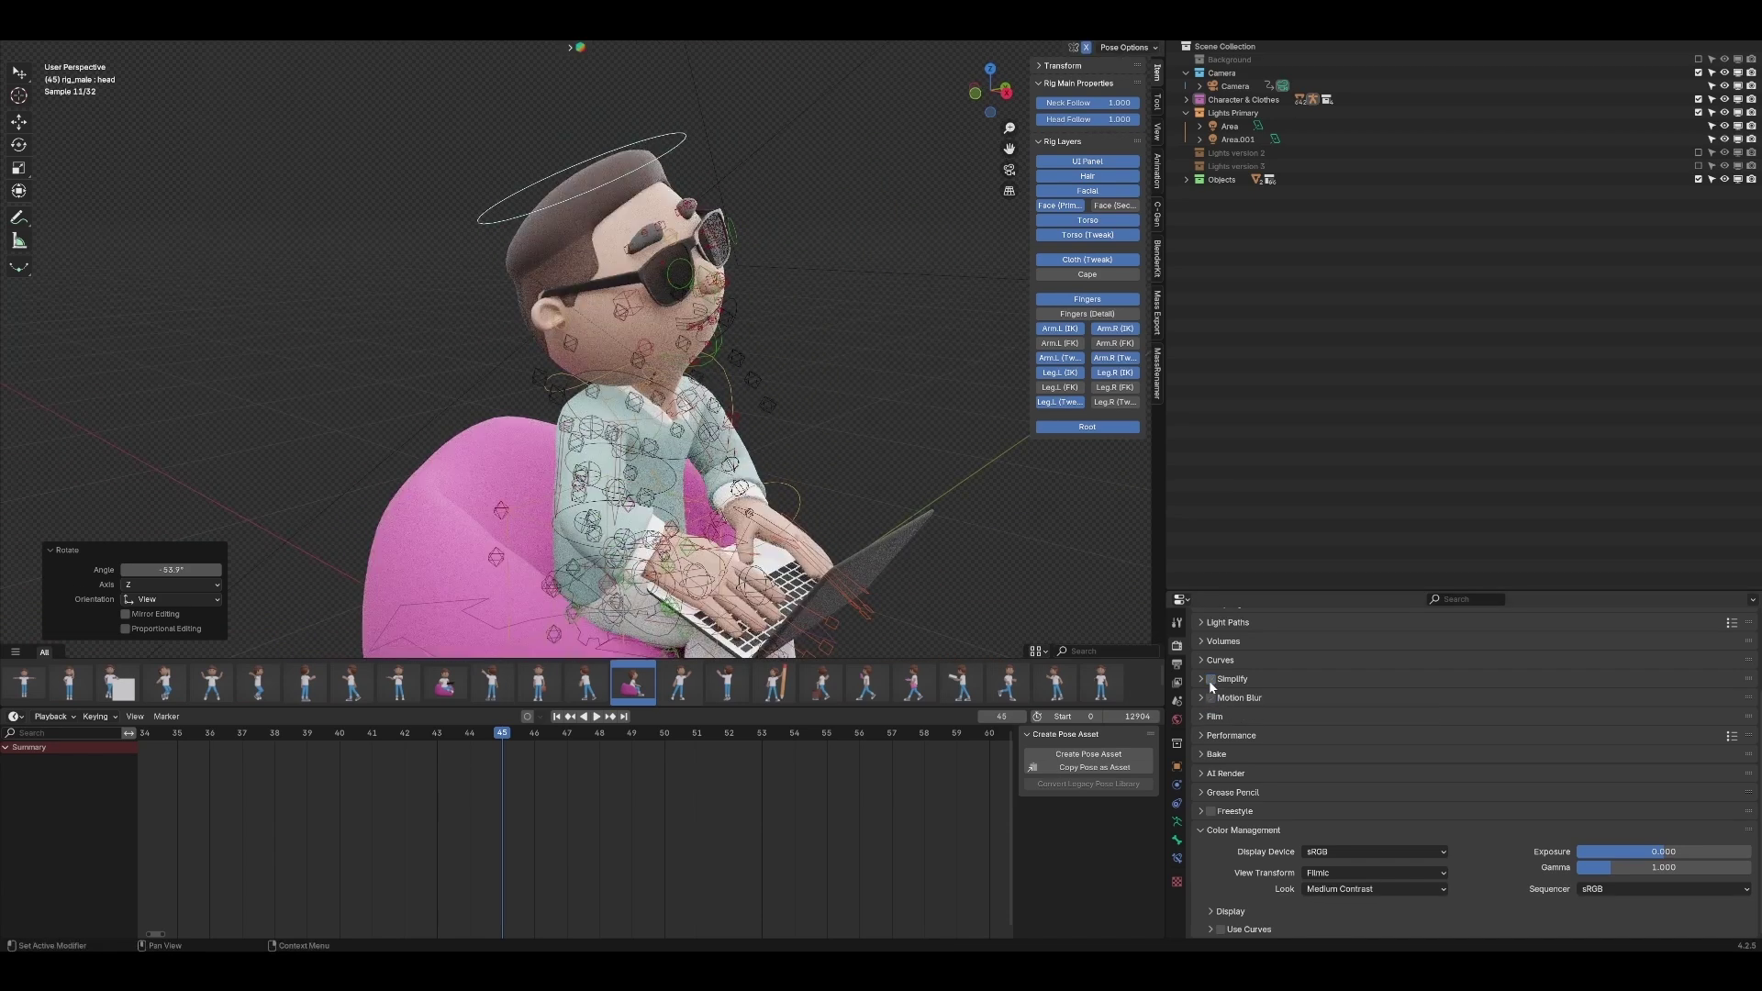
left_click(1210, 682)
Rotate the head control by about 62.1° to the opposite side and disable Simplify
middle_click_drag(584, 312, 503, 321)
key("r")
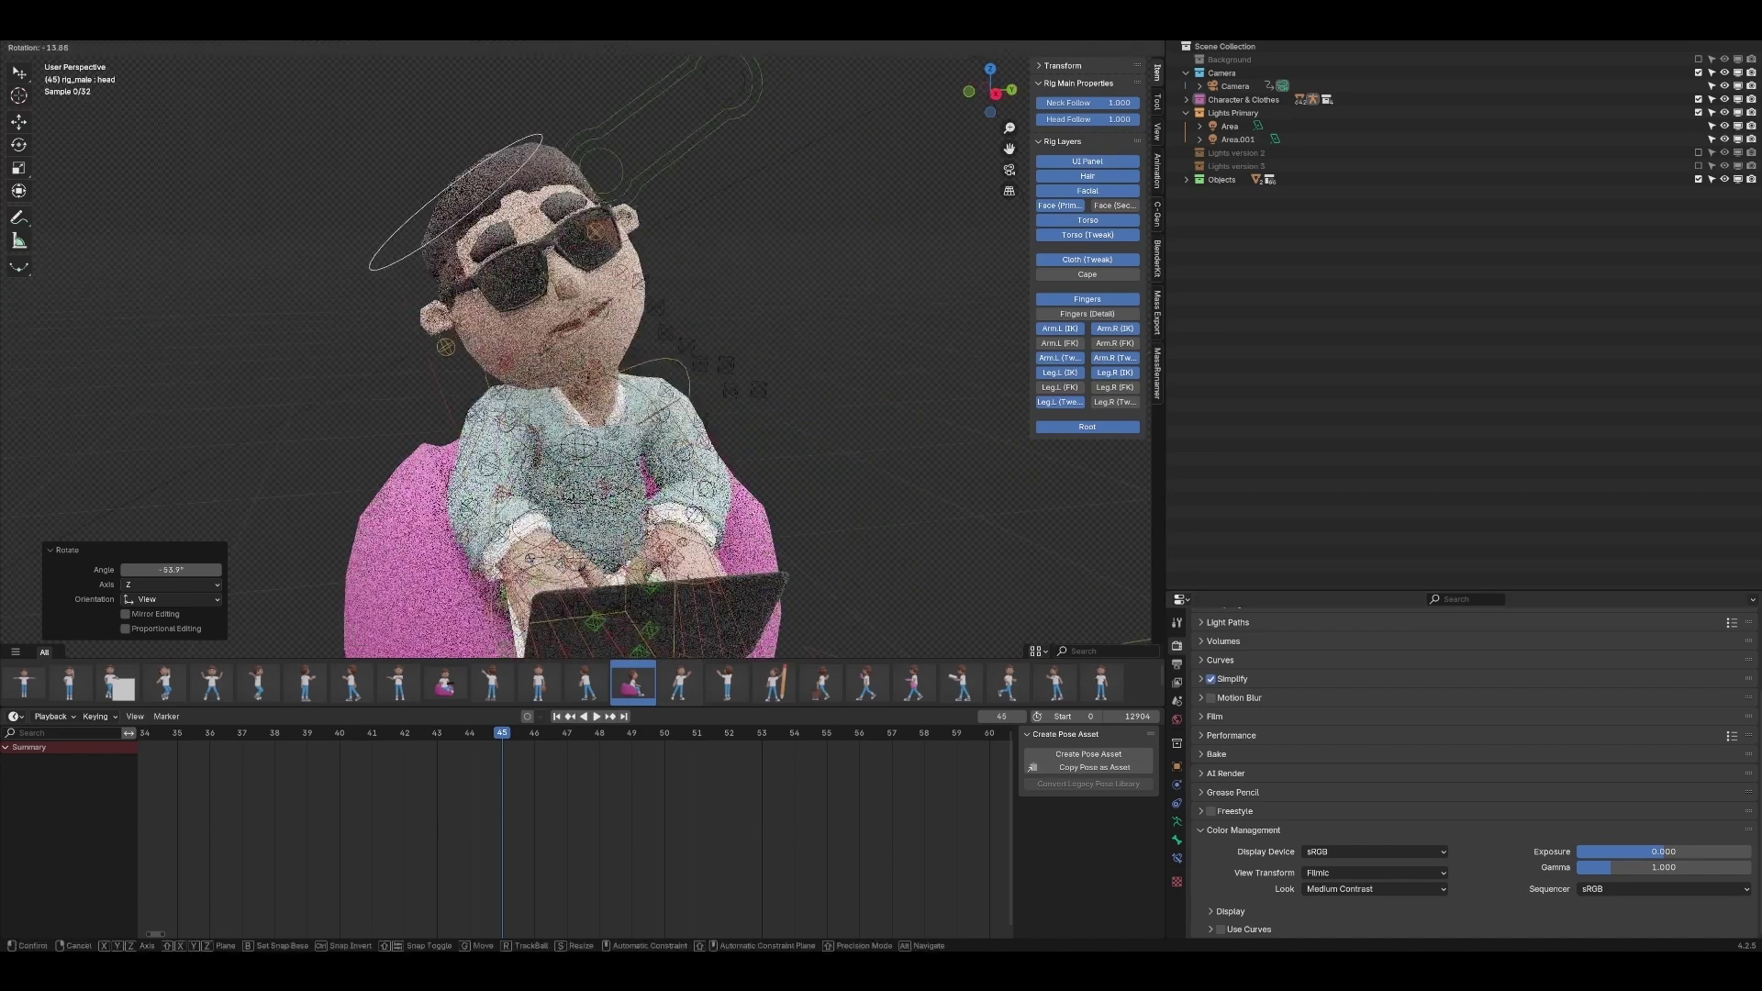
left_click(602, 268)
left_click(1213, 680)
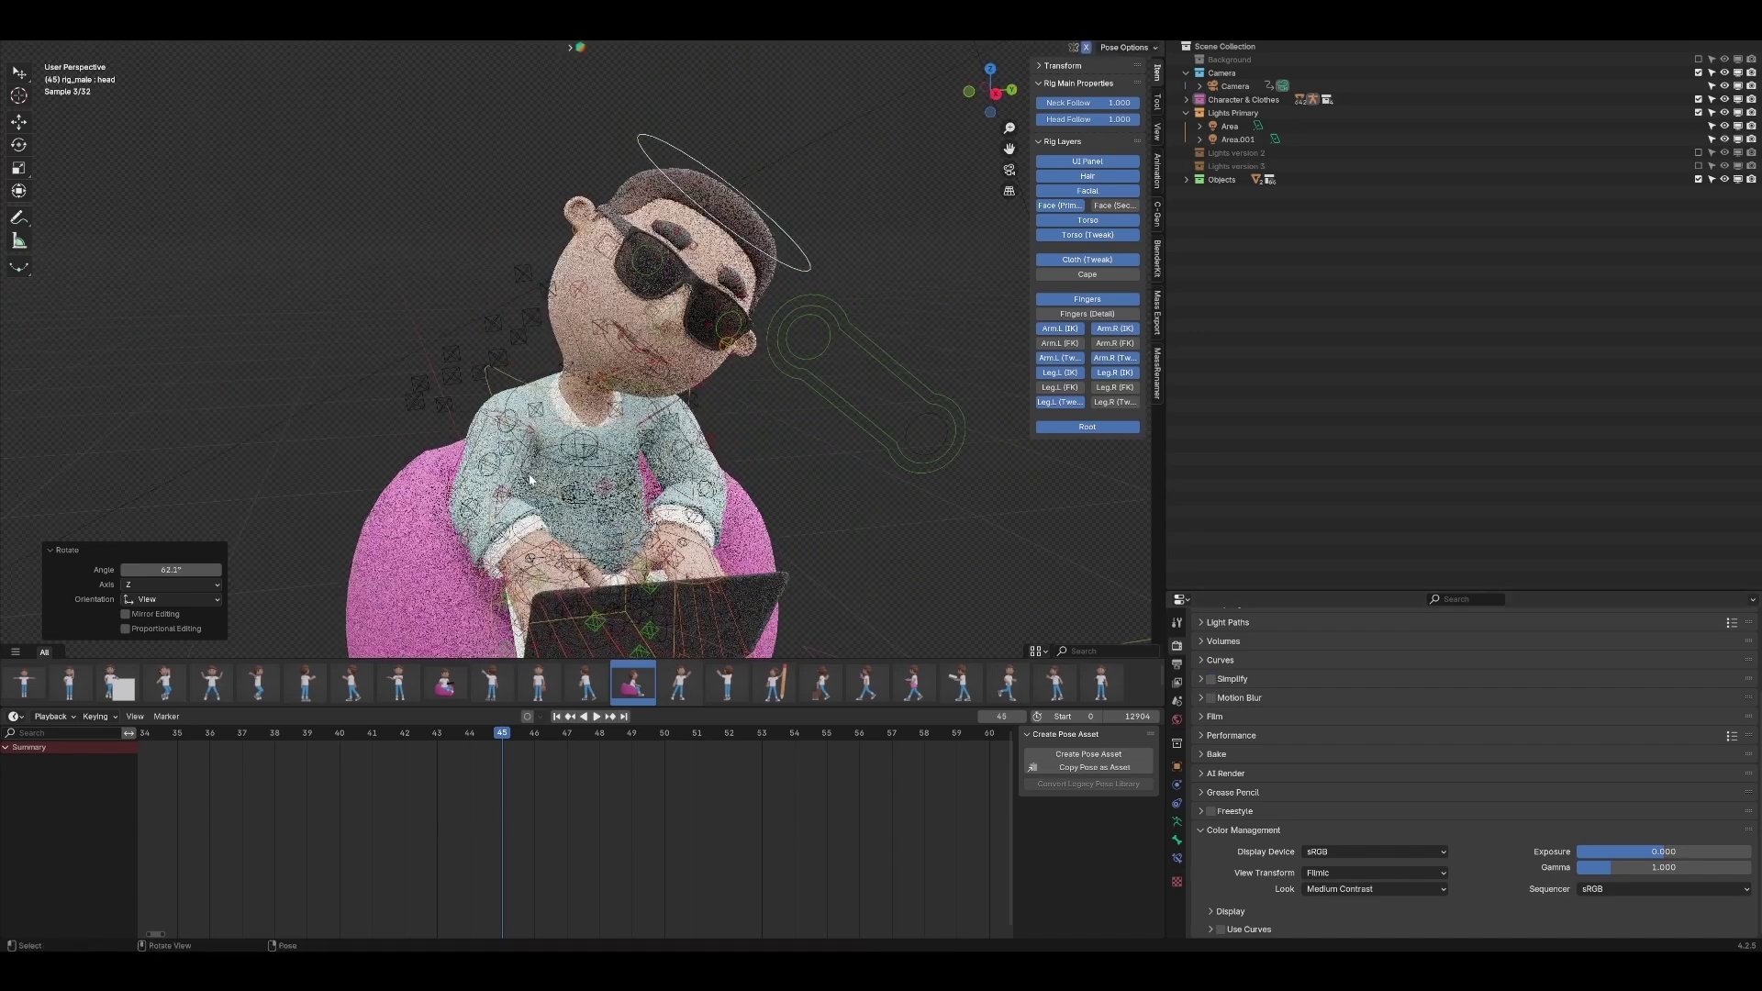
Change the base color of the balloon chair's material to green
middle_click_drag(588, 440, 742, 482)
scroll(742, 482, "down", 3)
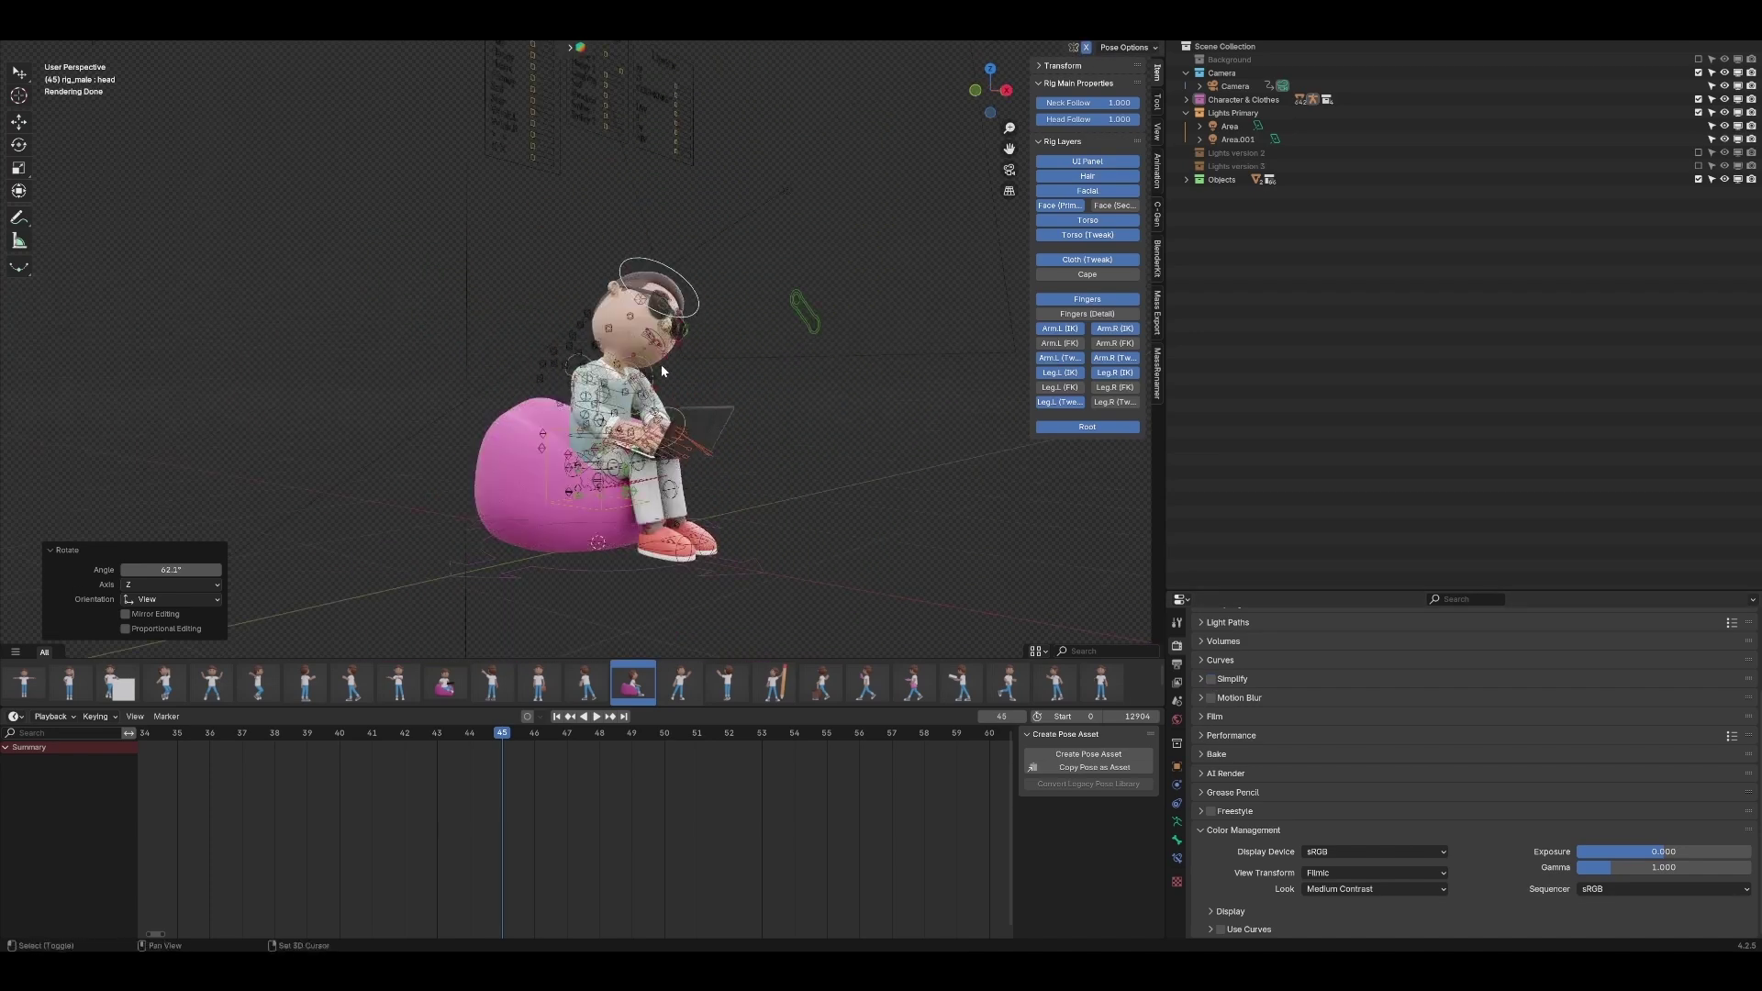
middle_click_drag(660, 365, 622, 394)
left_click(622, 395)
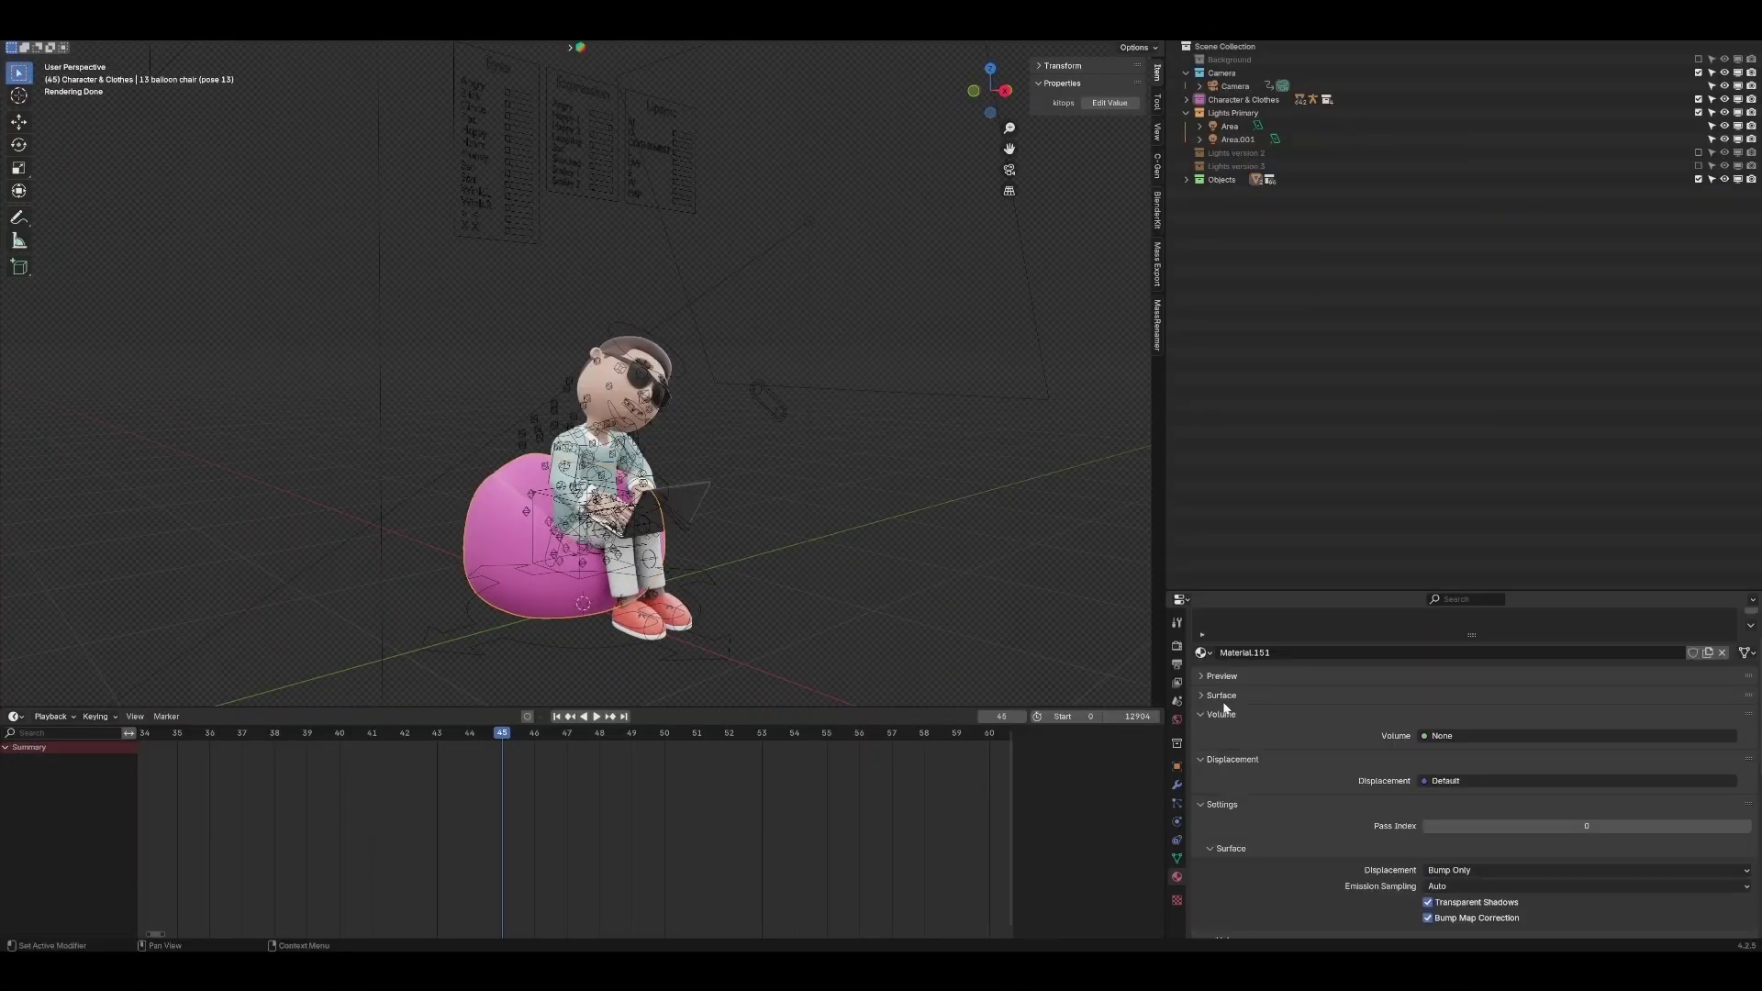
left_click(1222, 694)
left_click(1615, 742)
left_click_drag(1679, 534, 1586, 567)
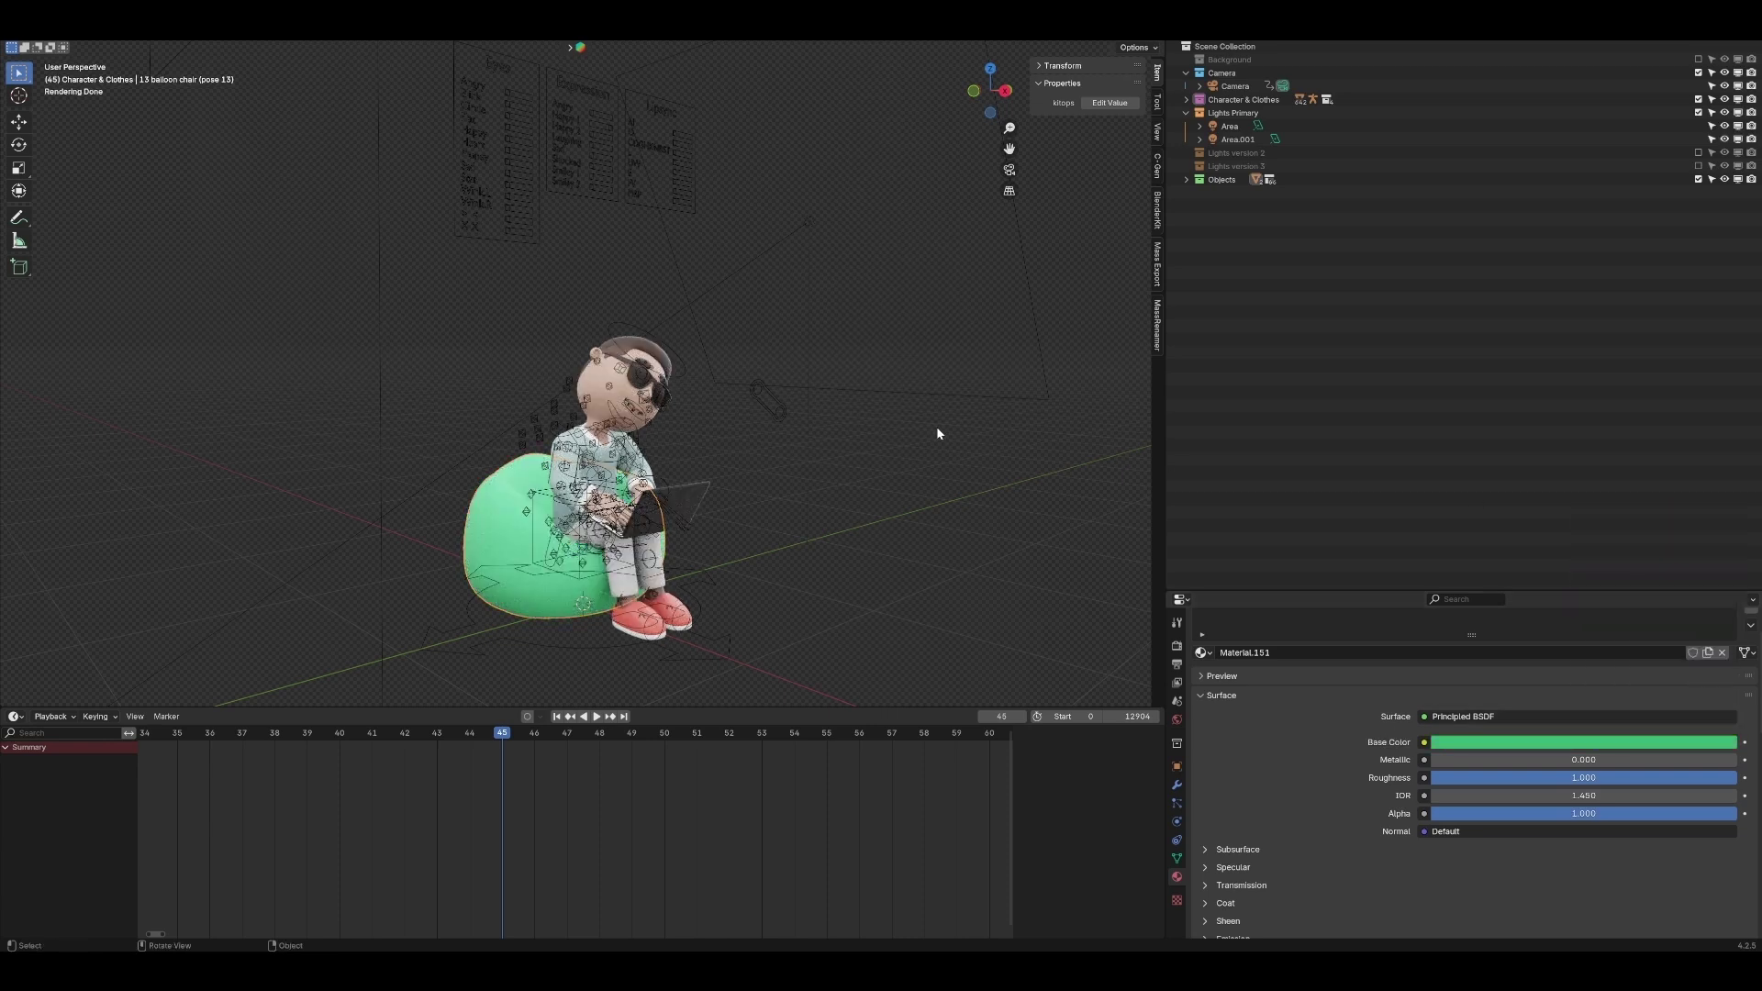